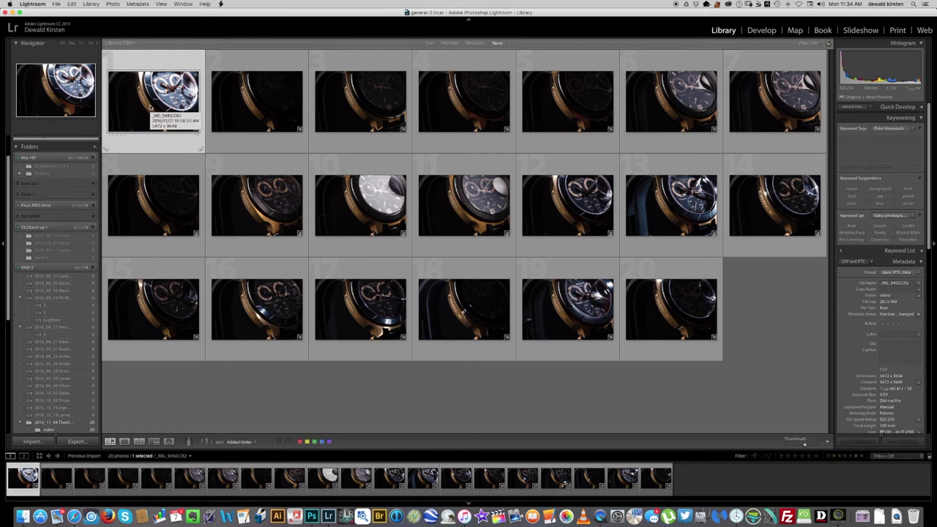
# Open the first watch photo in a full single-image view and flag _MG_9452.CR2 as a pick
pyautogui.doubleClick(166, 119)
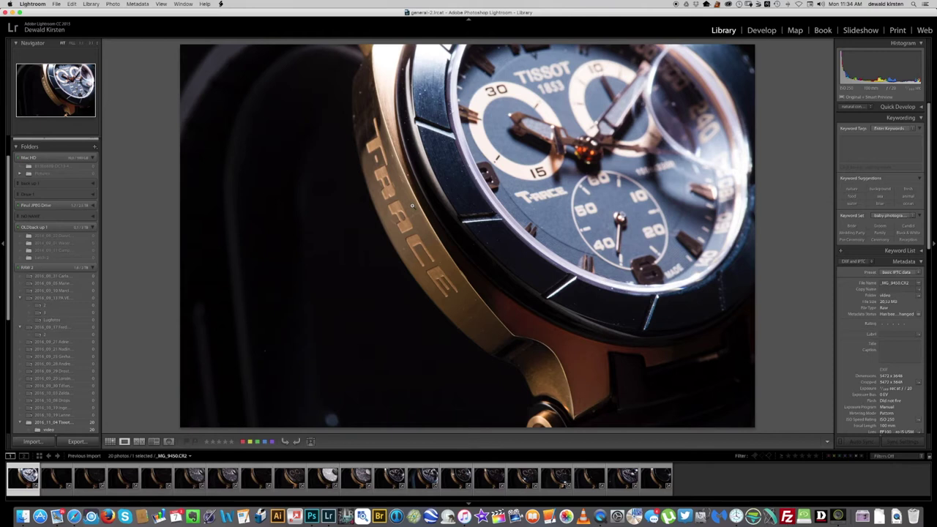
pyautogui.press('Right')
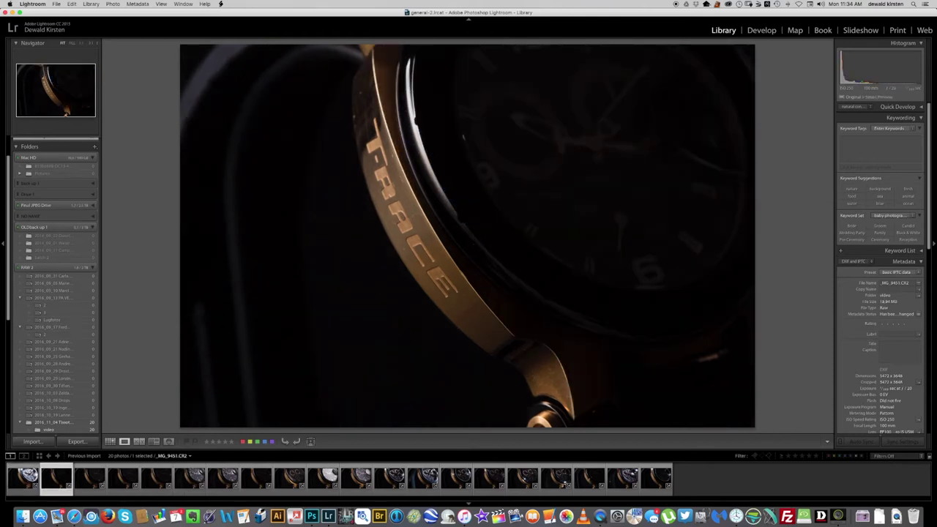
pyautogui.press('Right')
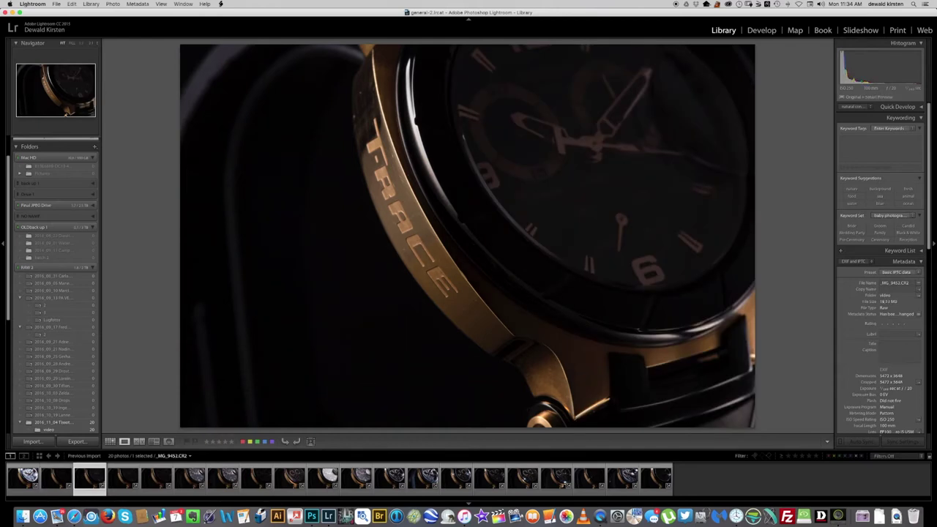
pyautogui.press('Right')
pyautogui.press('Left')
pyautogui.press('p')
# Flag _MG_9455.CR2, with the brightly lit dial, as a pick
pyautogui.press('Right')
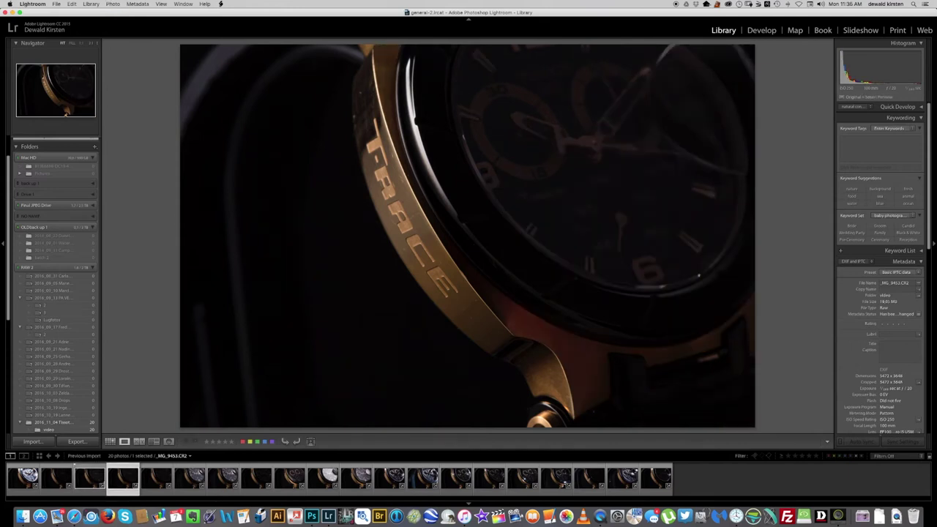
pyautogui.press('Right')
pyautogui.press('Right')
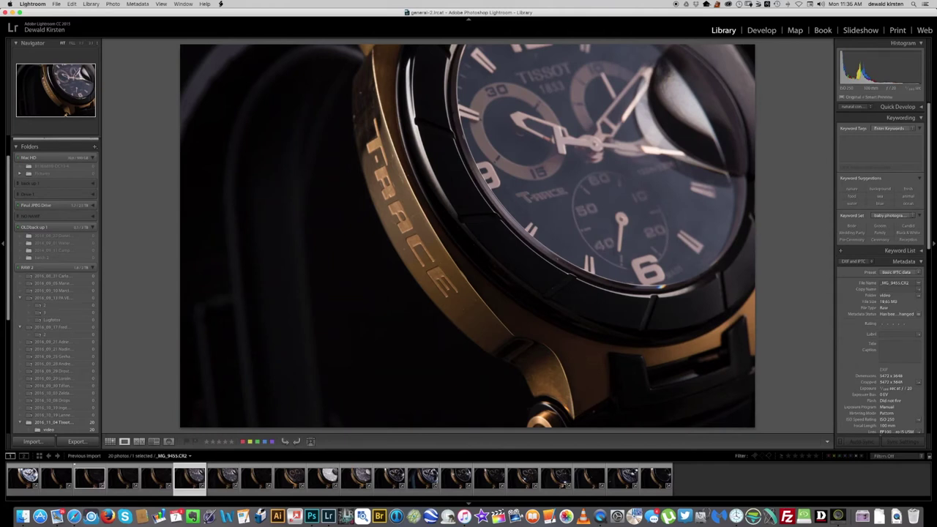
pyautogui.press('p')
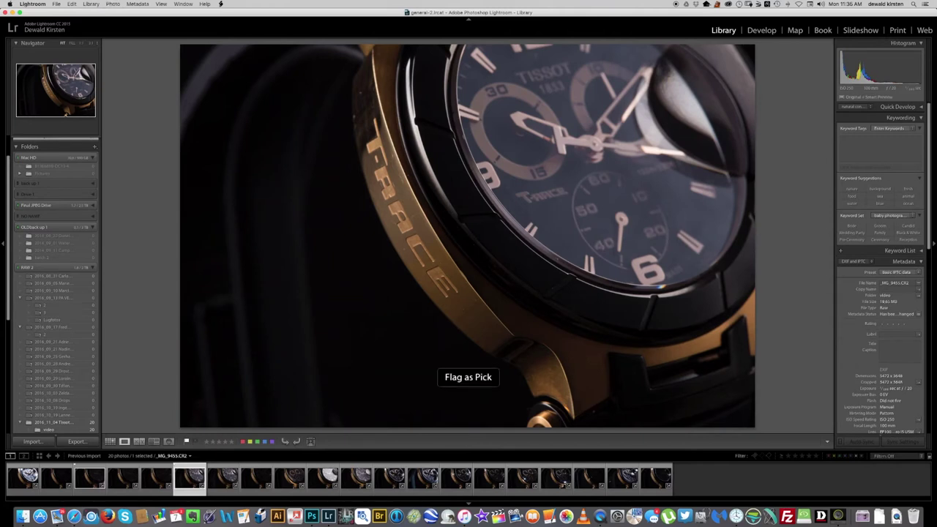
# Compare _MG_9455.CR2 with _MG_9456.CR2, flag _MG_9456.CR2 as a pick and reject _MG_9455.CR2
pyautogui.press('Right')
pyautogui.press('Left')
pyautogui.press('Right')
pyautogui.press('Left')
pyautogui.press('Right')
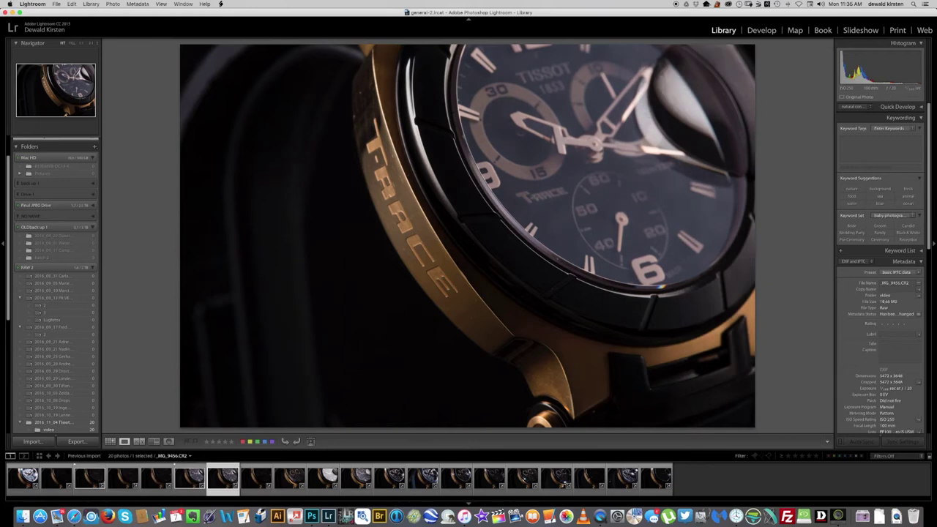
pyautogui.press('p')
pyautogui.press('Left')
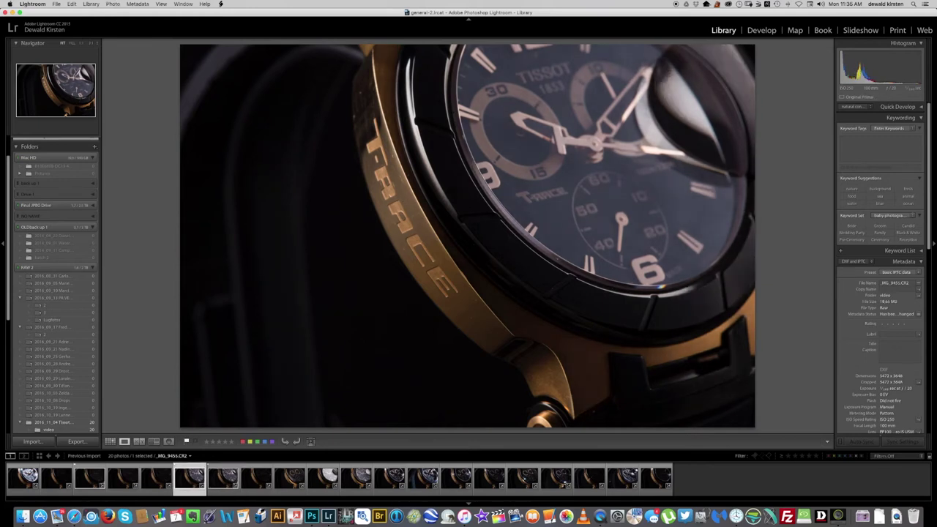
pyautogui.press('x')
# Flag the photos _MG_9458.CR2, _MG_9459.CR2 and _MG_9460.CR2 as picks
pyautogui.press('Right')
pyautogui.press('Right')
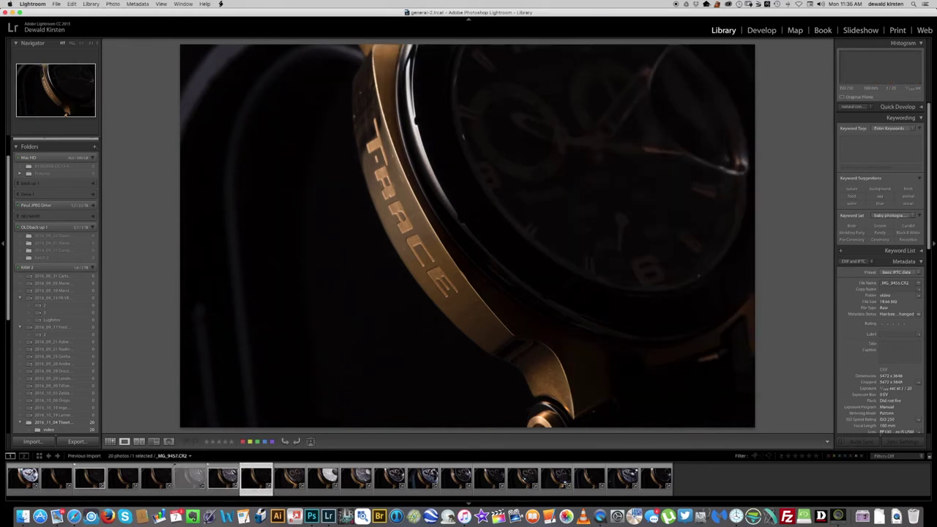
pyautogui.press('Right')
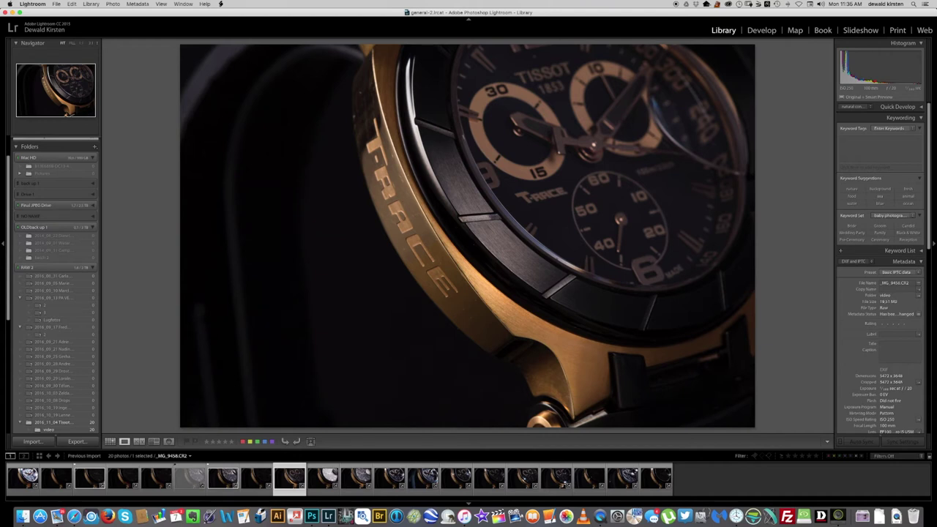
pyautogui.press('p')
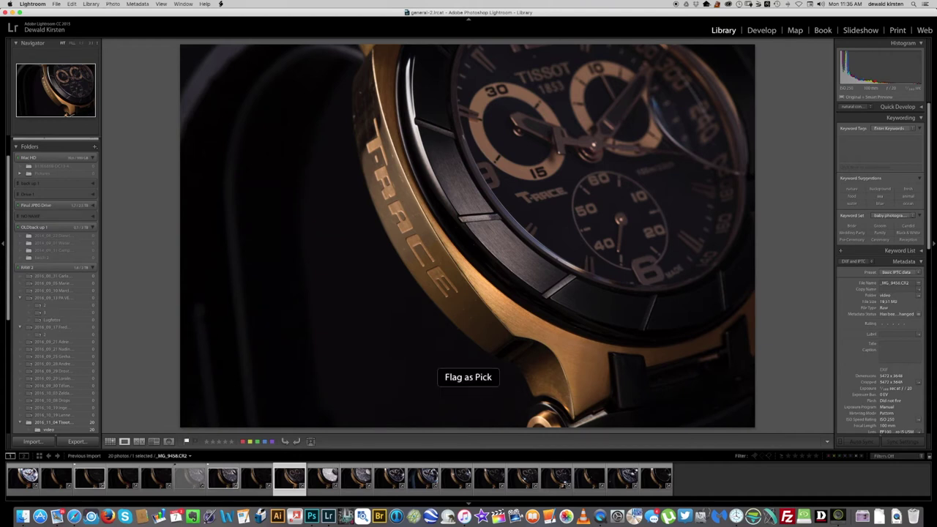
pyautogui.press('Right')
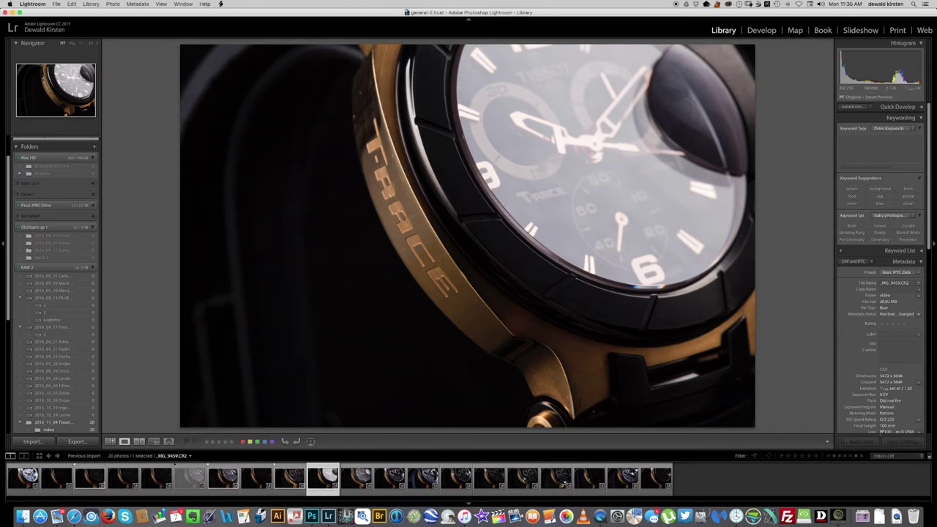
pyautogui.press('p')
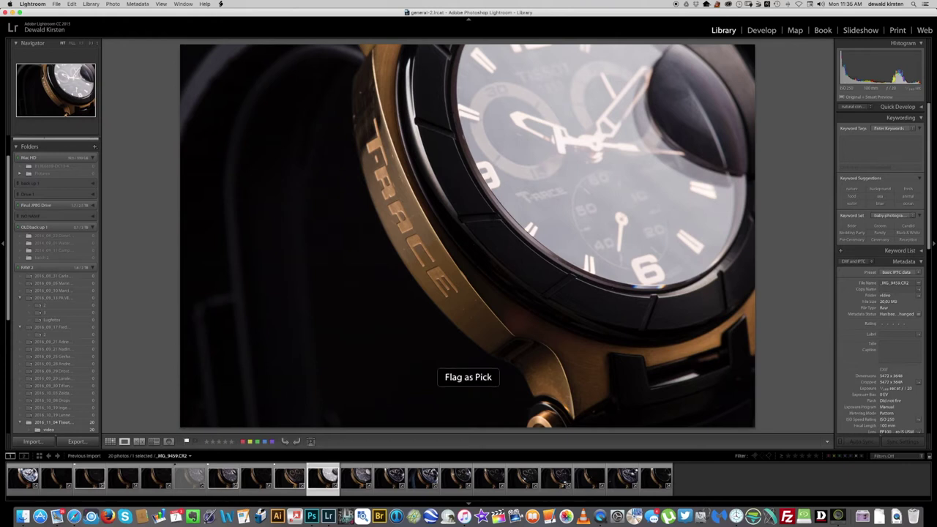
pyautogui.press('Right')
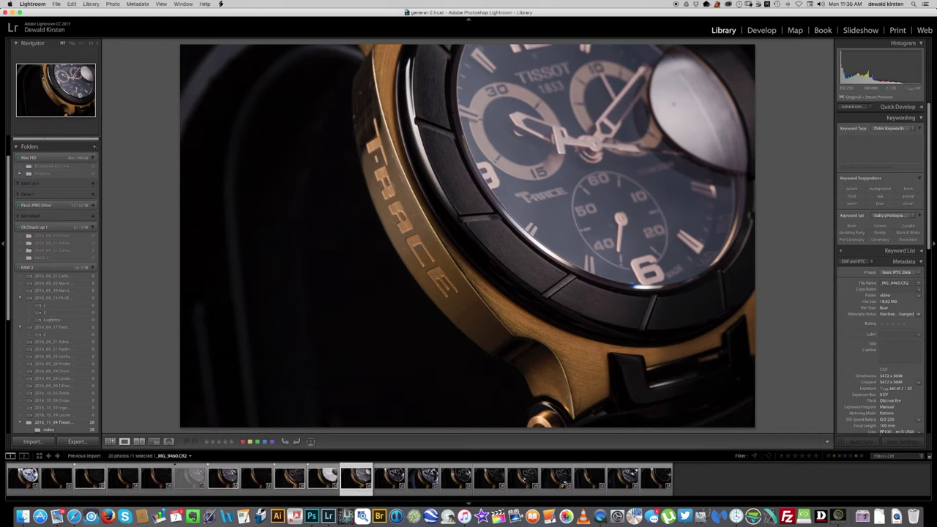
pyautogui.press('p')
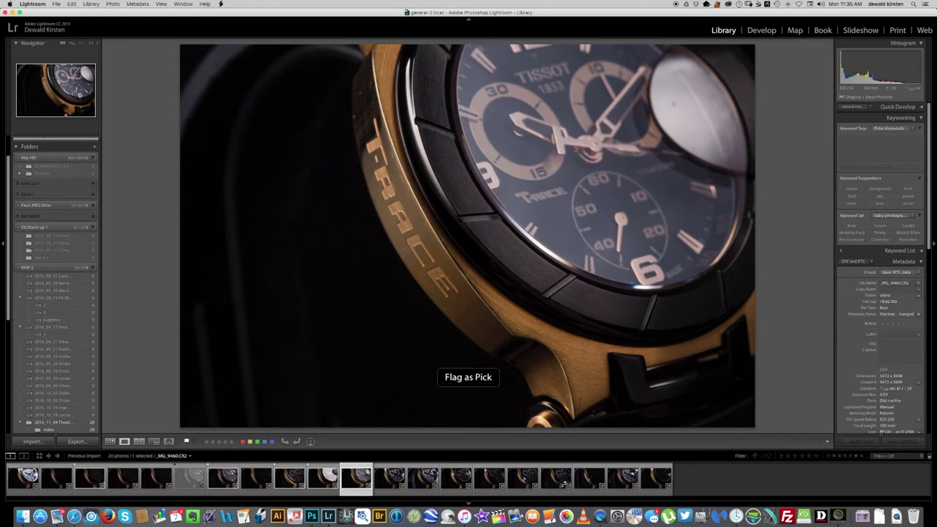
# Review the remaining watch photos and flag the last one, _MG_9469.CR2, as a pick
pyautogui.press('Right')
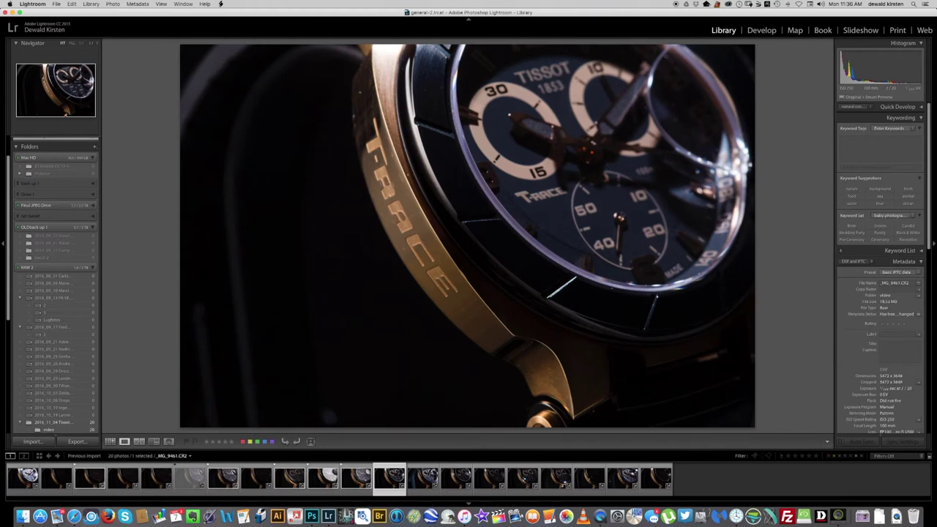
pyautogui.press('Right')
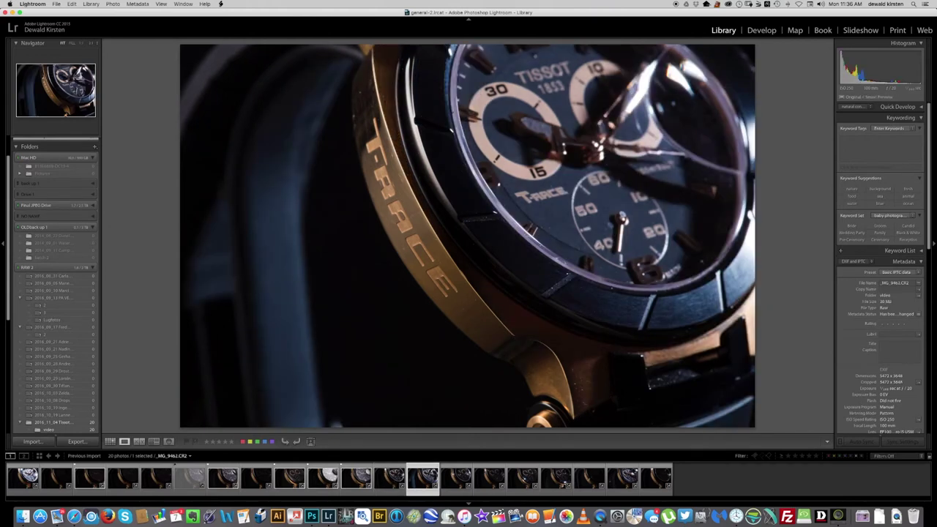
pyautogui.press('Right')
pyautogui.press('Right')
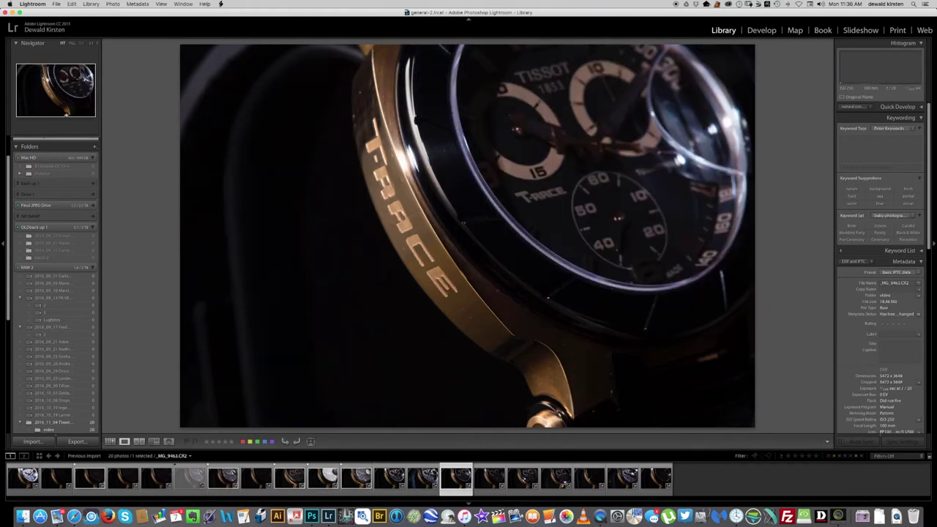
pyautogui.press('Right')
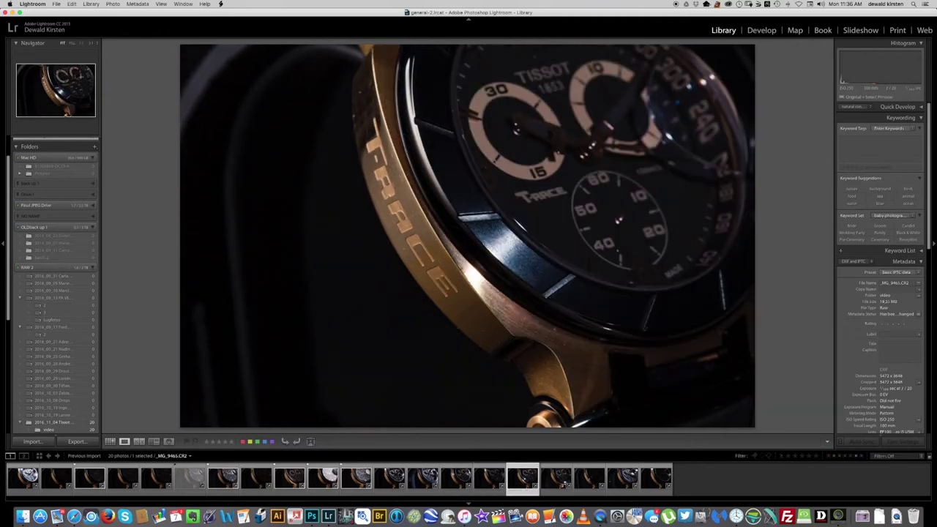
pyautogui.press('Right')
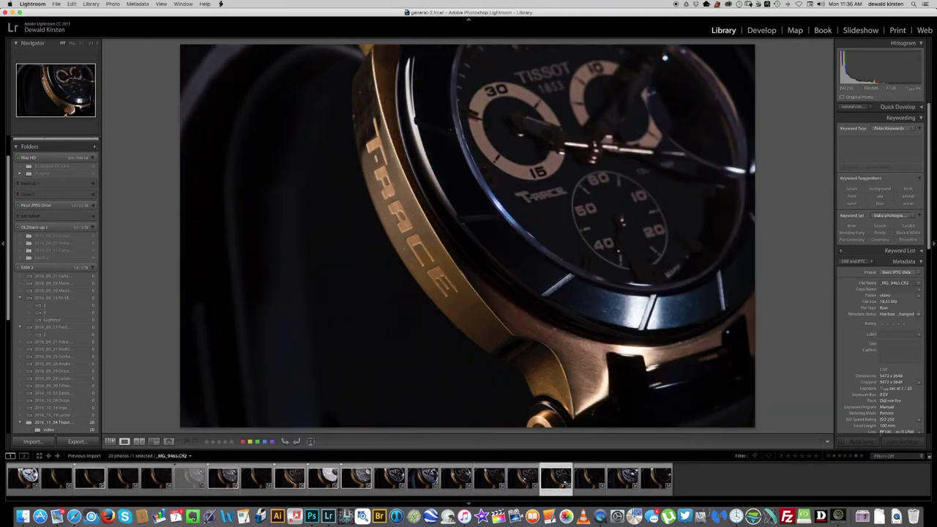
pyautogui.press('Right')
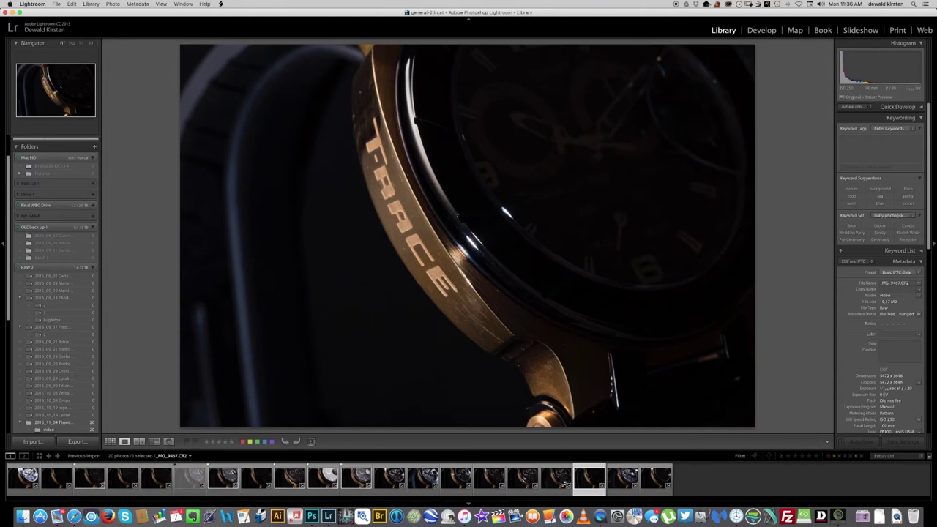
pyautogui.press('Right')
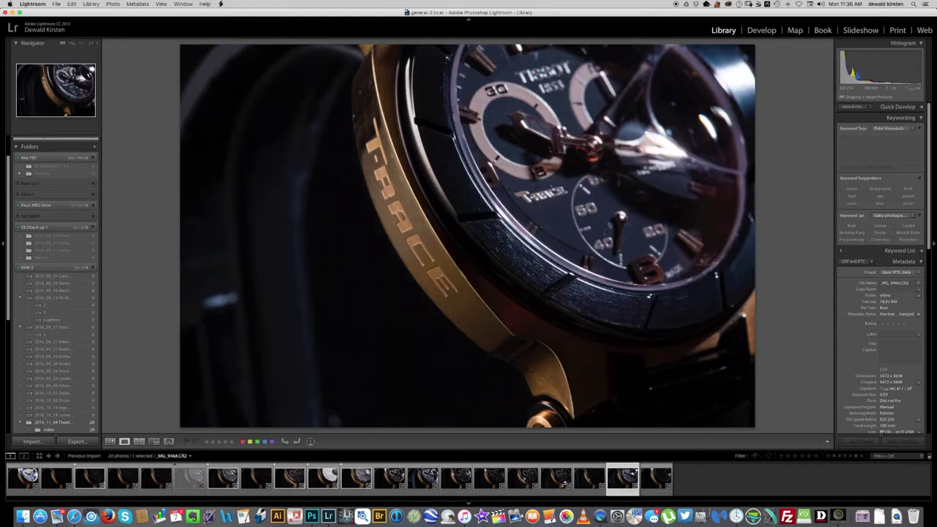
pyautogui.press('Right')
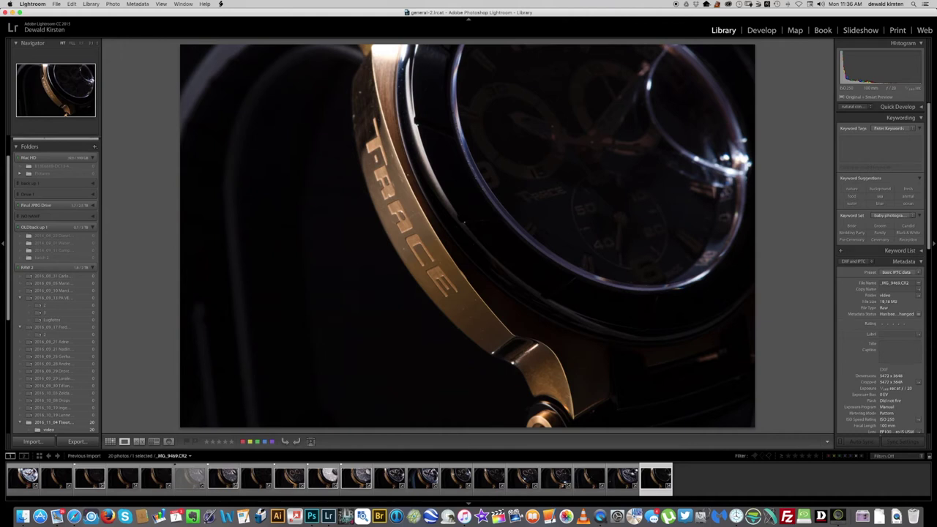
pyautogui.press('p')
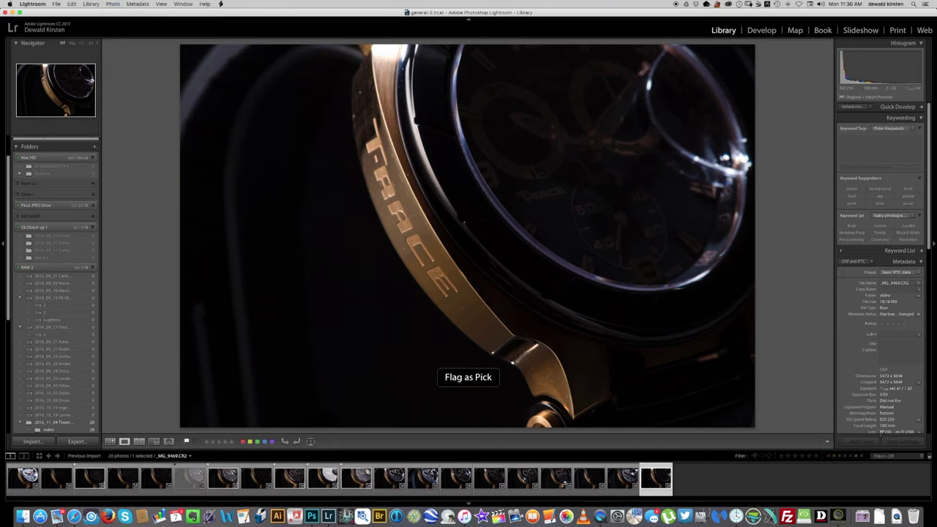
# Filter the filmstrip to the flagged photos only and switch to the Develop module
pyautogui.click(755, 456)
pyautogui.click(756, 456)
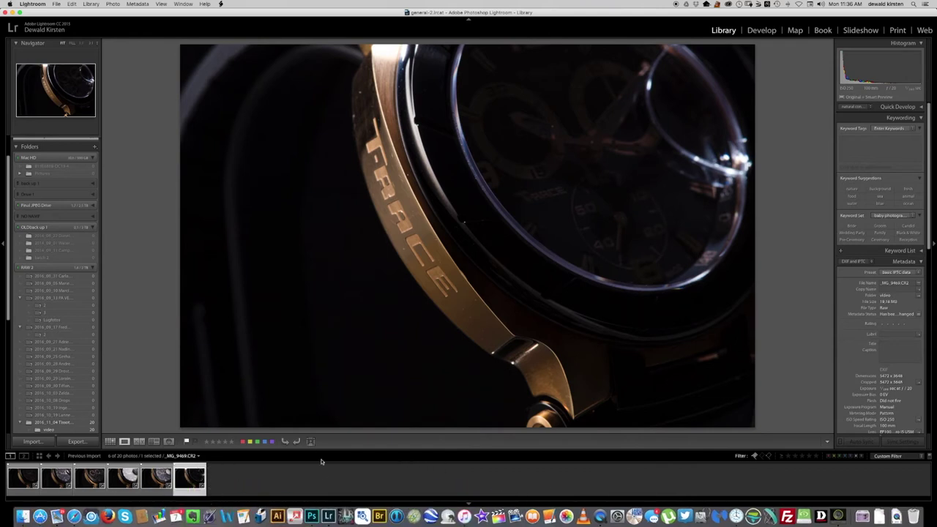
pyautogui.click(761, 30)
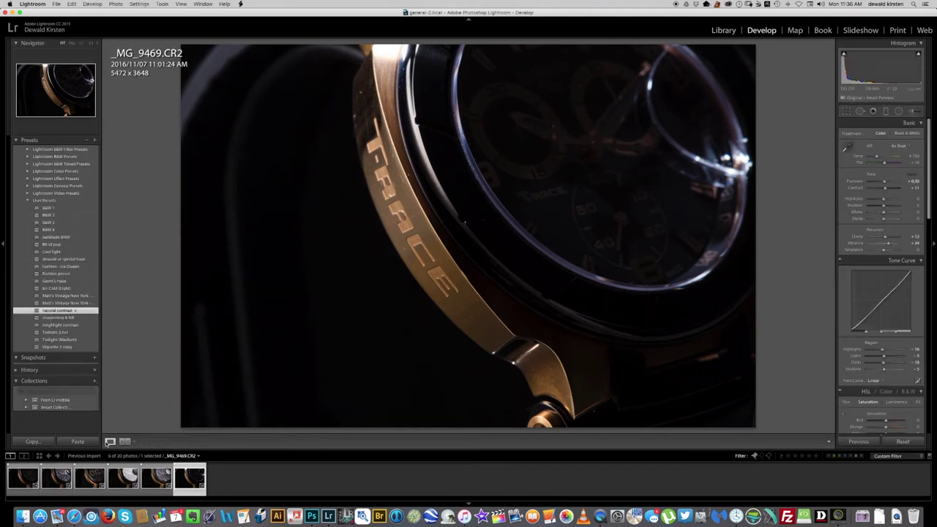
# On _MG_9458.CR2, set exposure to +0.80, contrast to +27, highlights to -6, shadows to +17 and clarity to +27
pyautogui.click(57, 484)
pyautogui.click(96, 489)
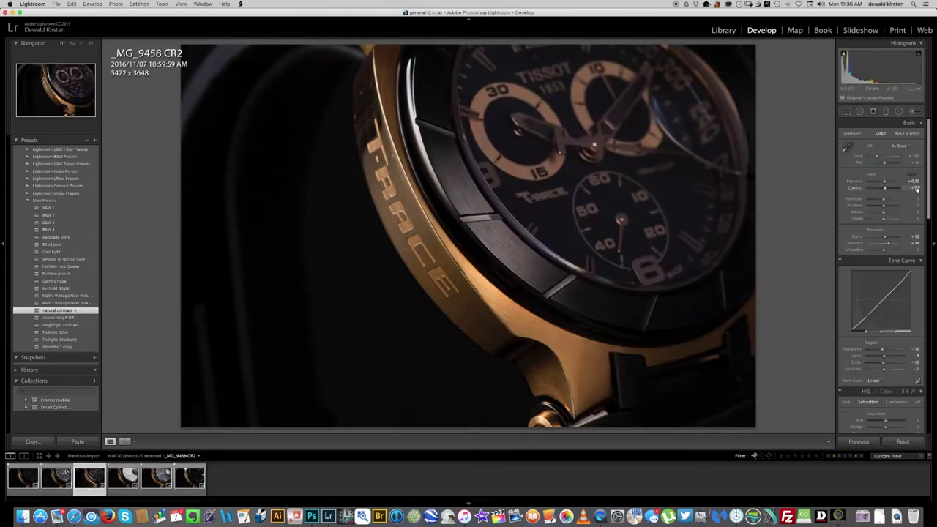
pyautogui.moveTo(885, 184); pyautogui.dragTo(887, 188)
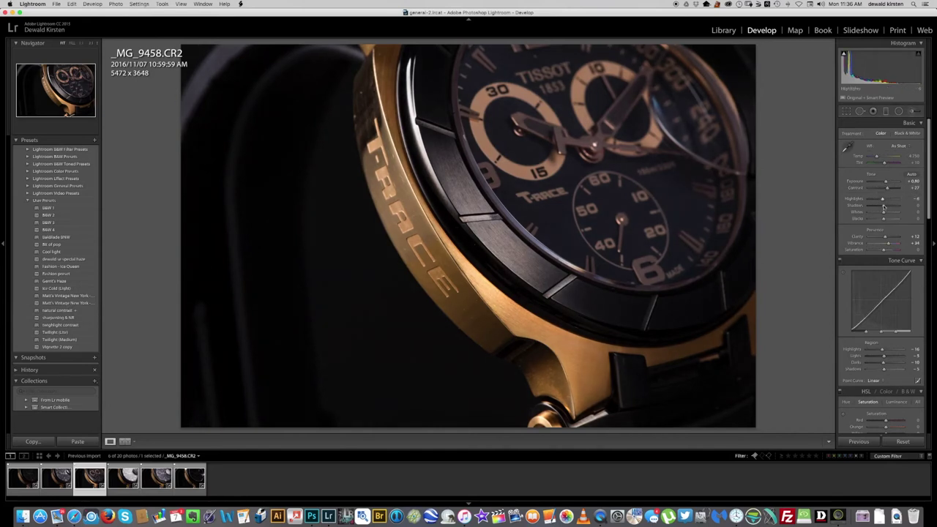
pyautogui.moveTo(884, 207); pyautogui.dragTo(888, 240)
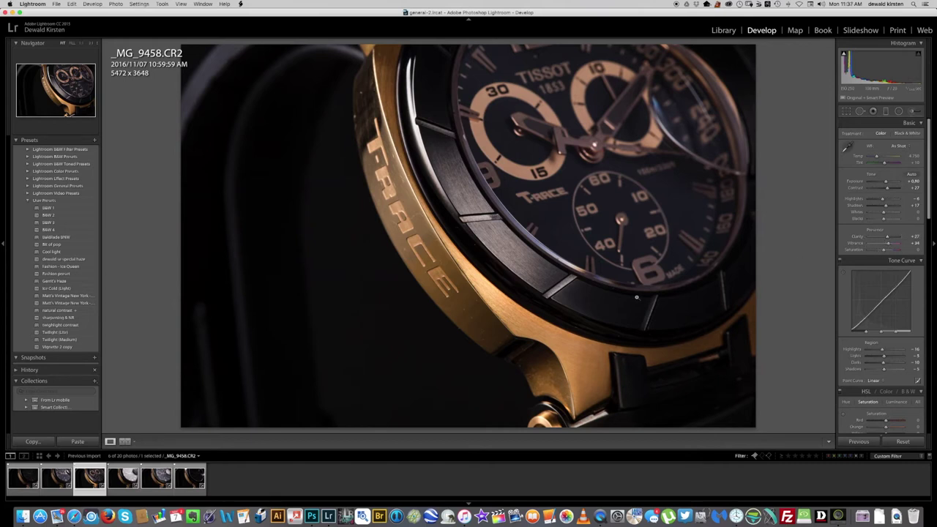
# Select all six flagged photos and open them together as layers of one document in Photoshop
pyautogui.press('super+a')
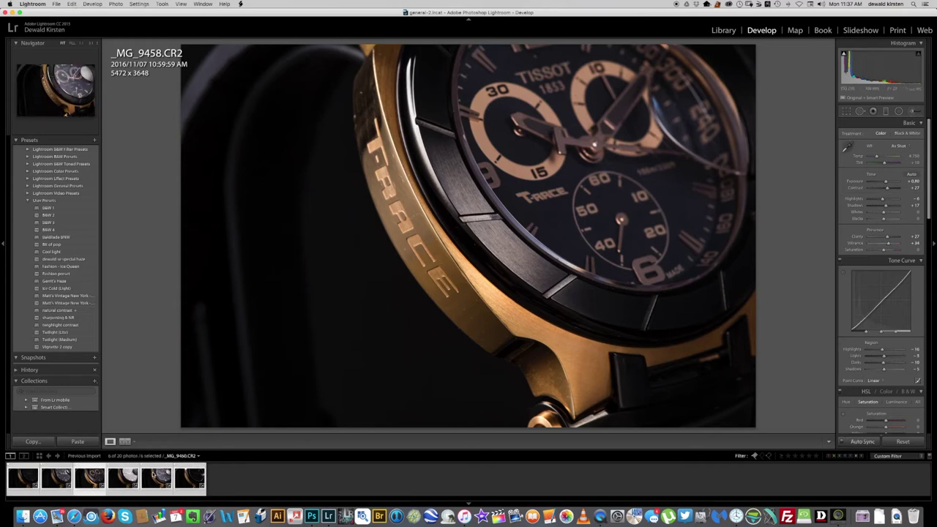
pyautogui.rightClick(153, 301)
pyautogui.moveTo(186, 351)
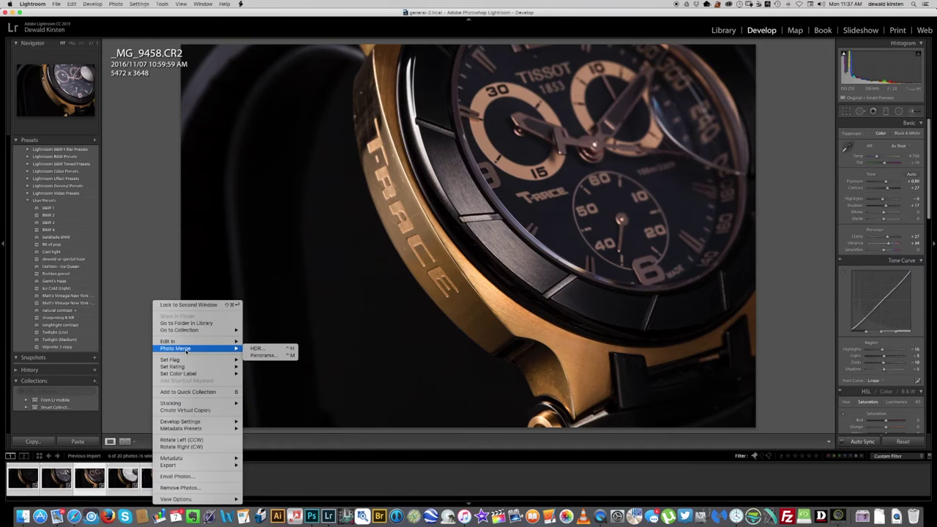
pyautogui.click(293, 469)
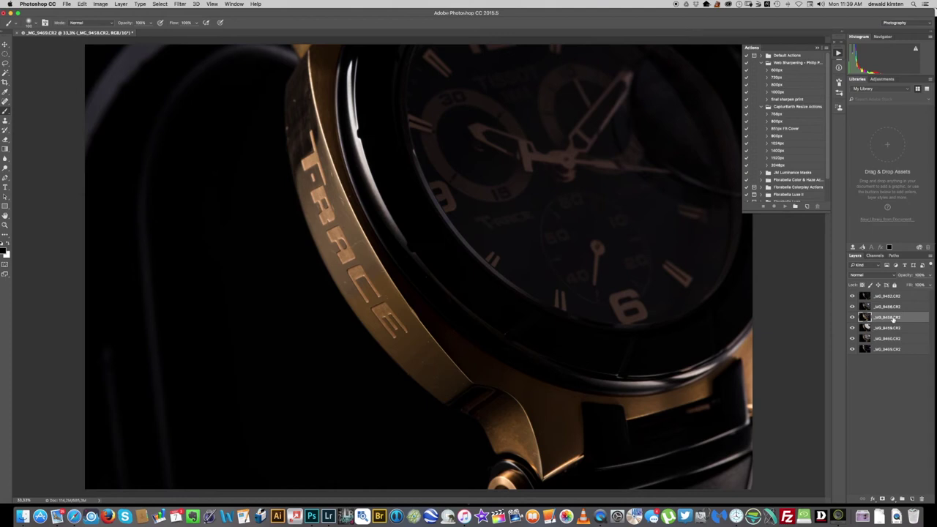
# Move the _MG_9458.CR2 layer to the top of the layer stack
pyautogui.moveTo(893, 317); pyautogui.dragTo(893, 292)
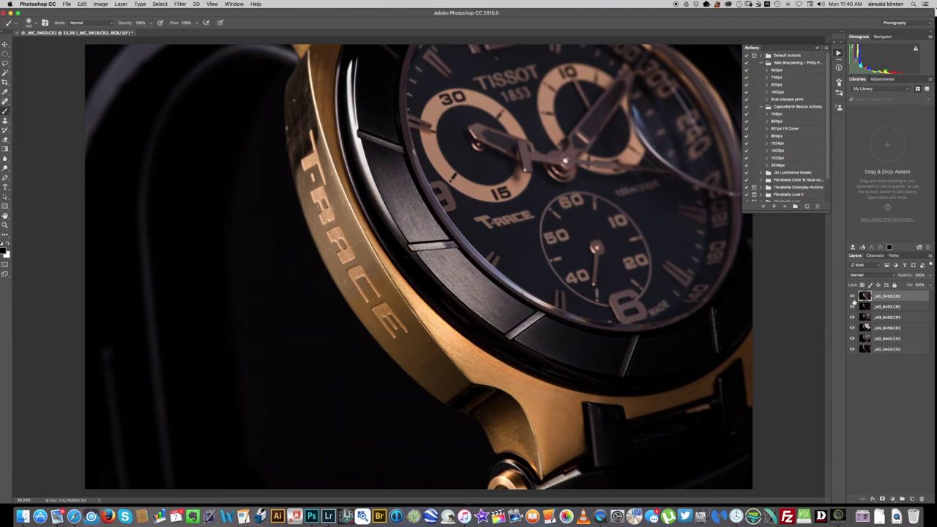
pyautogui.moveTo(853, 308)
pyautogui.mouseDown()
pyautogui.moveTo(853, 356)
pyautogui.moveTo(852, 319)
pyautogui.moveTo(865, 315)
pyautogui.mouseUp()
# Select all six photo layers and set their blending mode to Lighten
pyautogui.keyDown('shift'); pyautogui.click(892, 352); pyautogui.keyUp('shift')
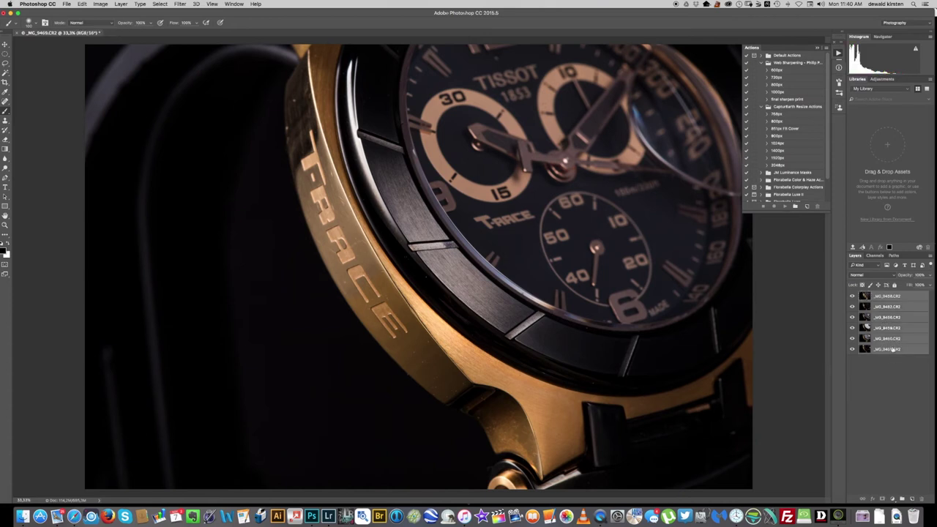
pyautogui.click(896, 277)
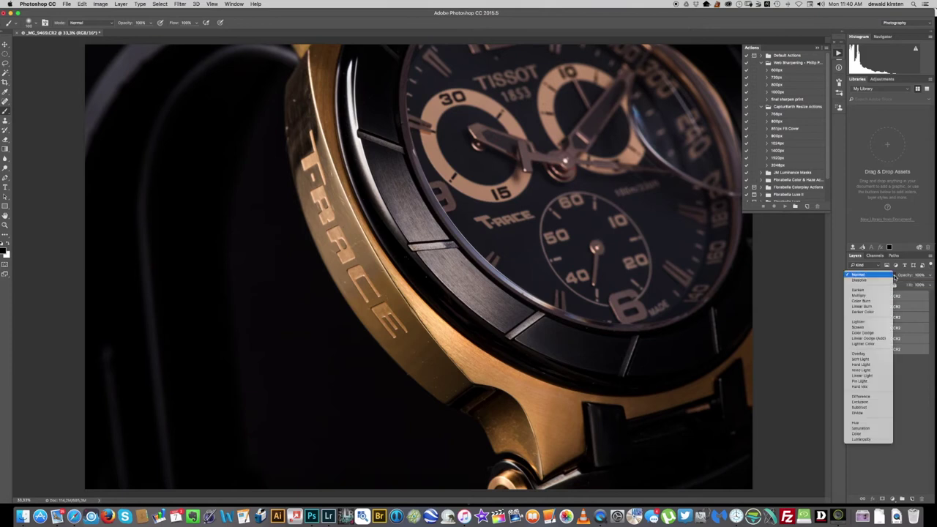
pyautogui.click(864, 322)
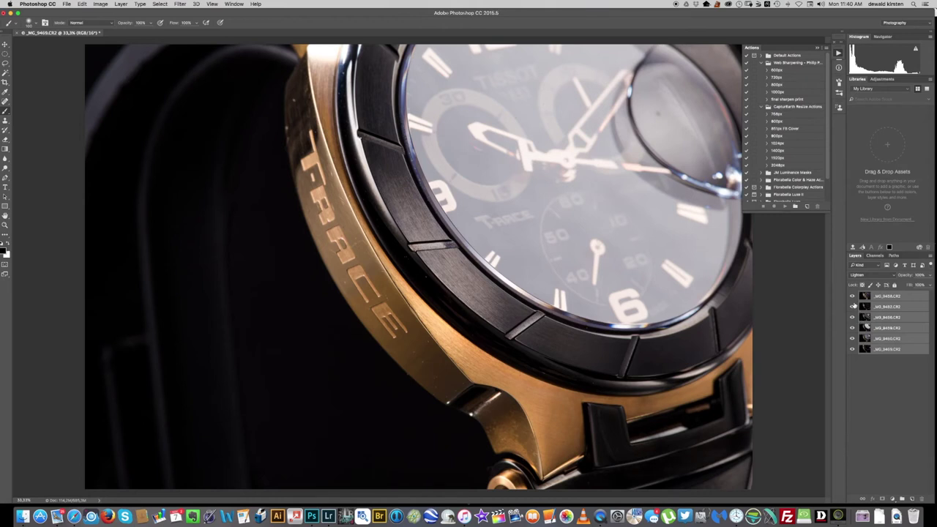
# Toggle the second and third layers off and on to examine what light each adds to the watch
pyautogui.click(853, 307)
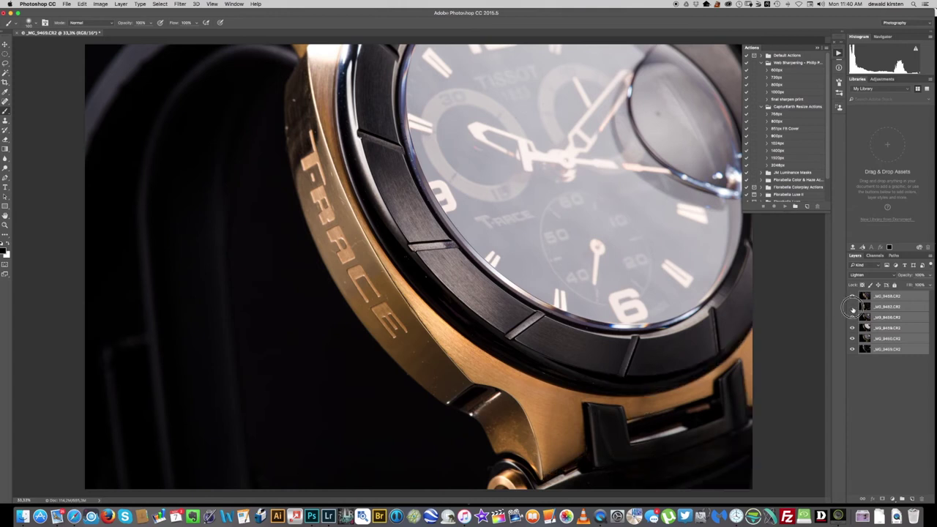
pyautogui.click(852, 307)
pyautogui.click(852, 307)
pyautogui.click(852, 308)
pyautogui.click(852, 307)
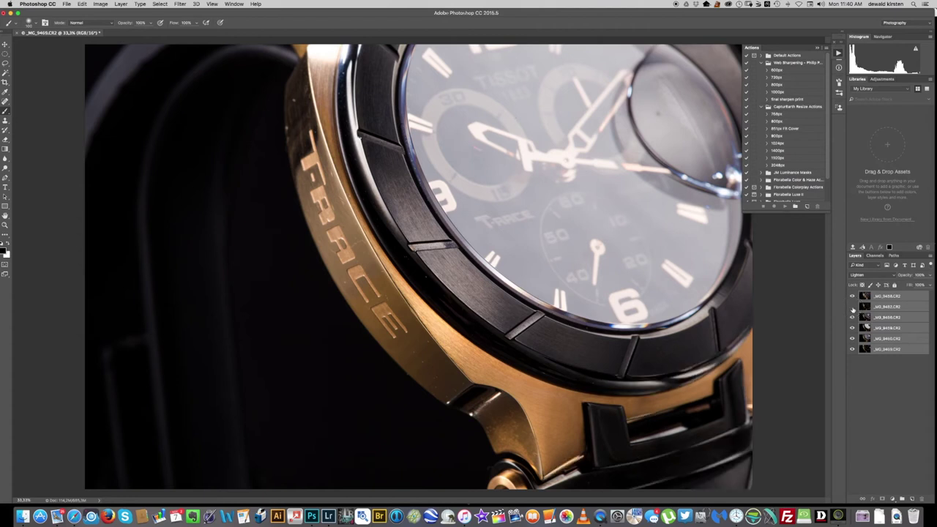
pyautogui.click(852, 308)
pyautogui.click(852, 308)
pyautogui.click(852, 318)
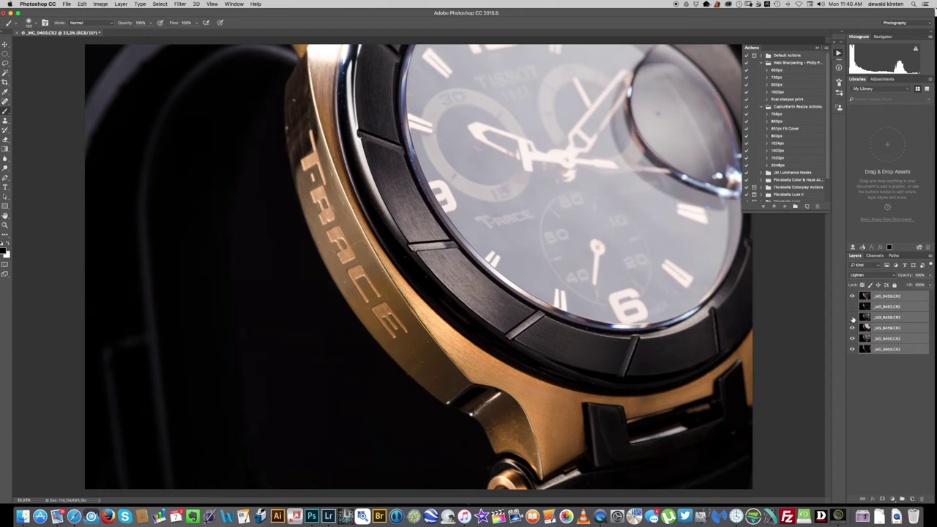
pyautogui.click(852, 318)
pyautogui.click(852, 318)
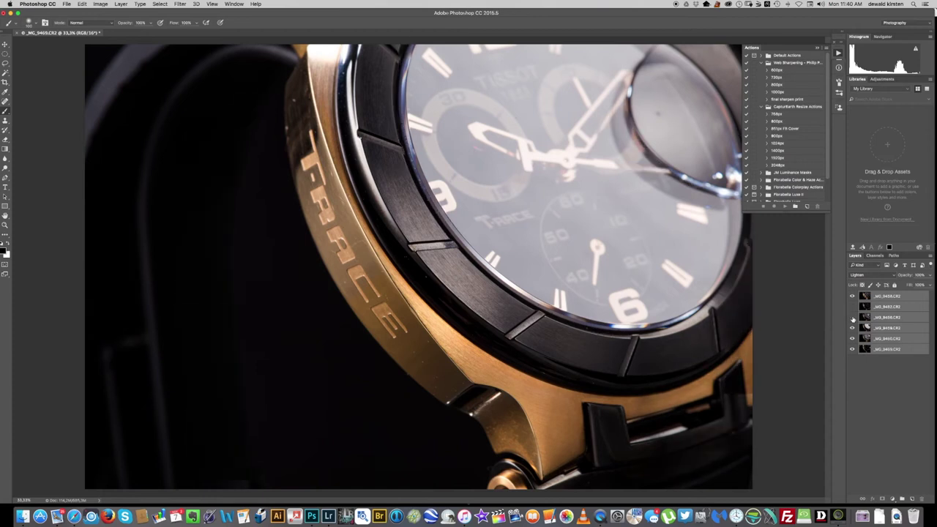
pyautogui.click(852, 318)
pyautogui.click(853, 318)
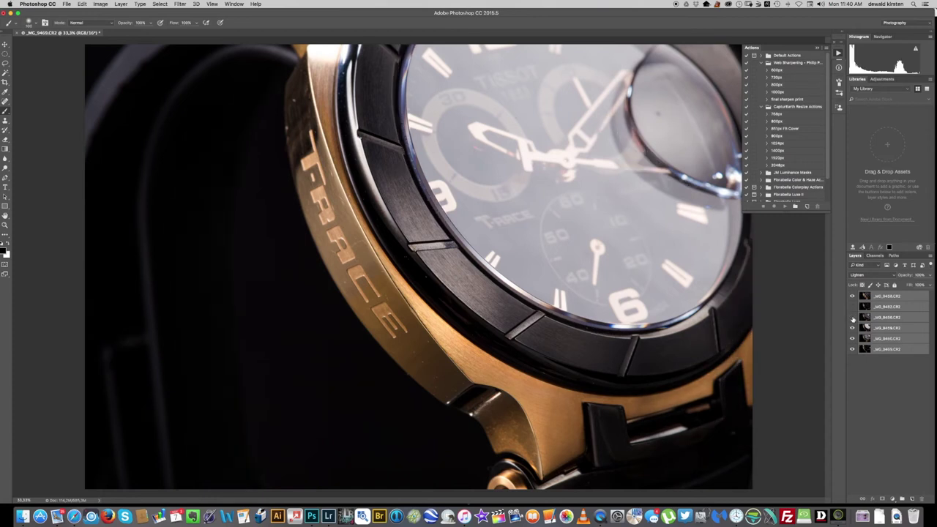
# Alternate the visibility of the second and third layers to compare their lighting on the bezel and strap
pyautogui.click(852, 308)
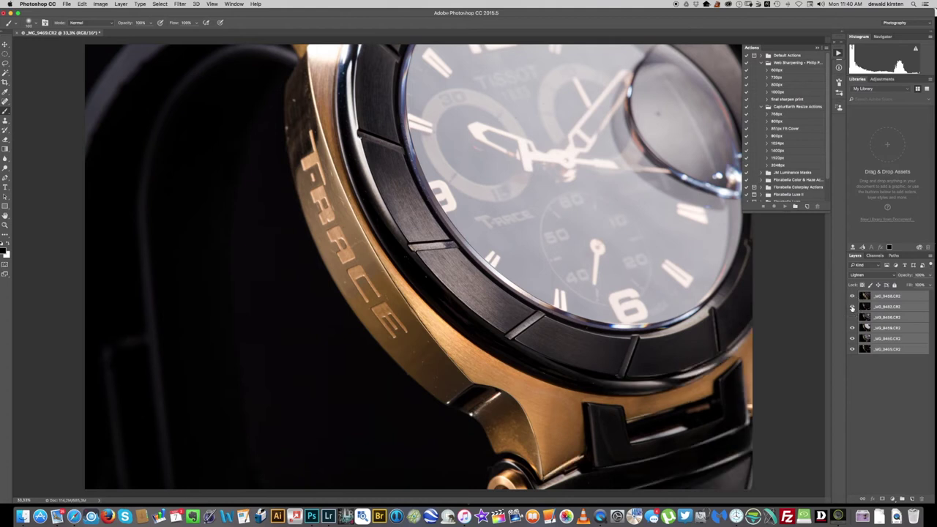
pyautogui.click(852, 318)
pyautogui.click(852, 317)
pyautogui.click(852, 310)
pyautogui.click(852, 317)
pyautogui.click(852, 317)
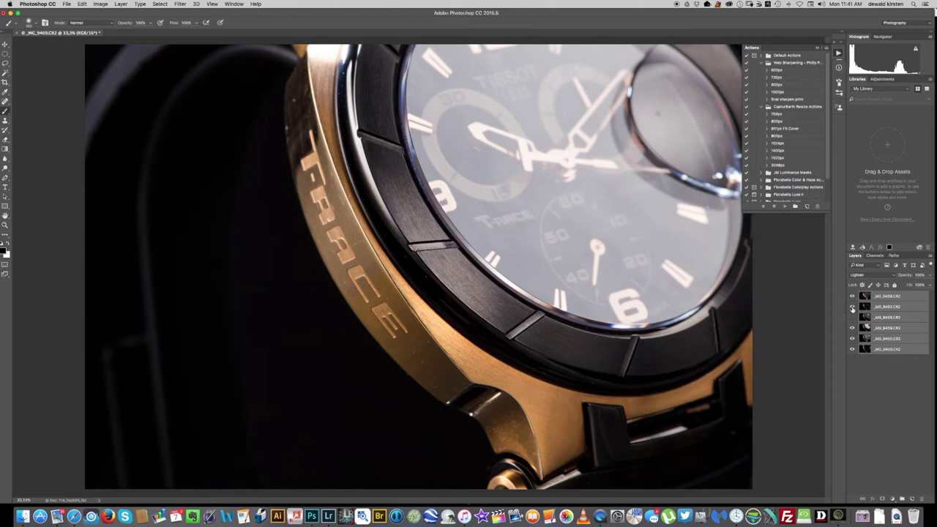
pyautogui.click(852, 307)
pyautogui.click(852, 308)
pyautogui.click(853, 317)
pyautogui.click(853, 317)
pyautogui.click(853, 317)
pyautogui.click(853, 317)
pyautogui.click(852, 317)
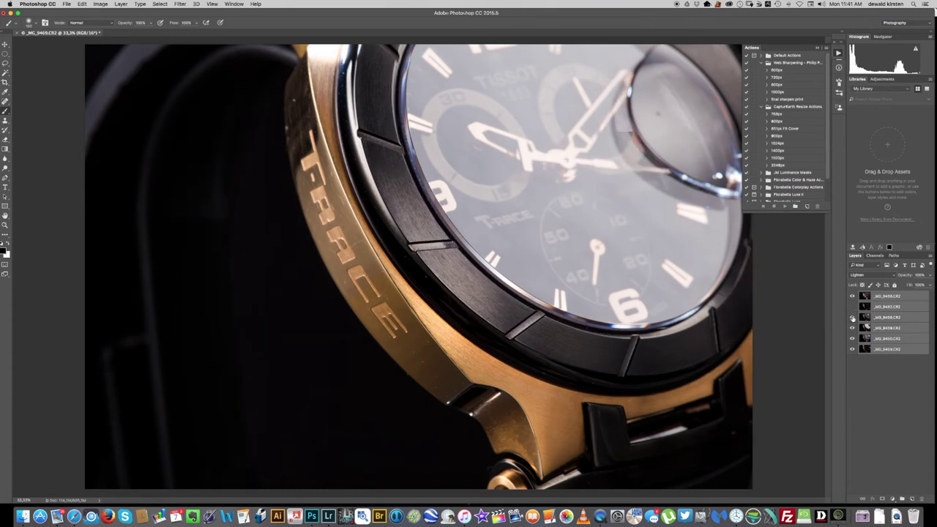
pyautogui.click(853, 317)
pyautogui.click(853, 317)
pyautogui.click(853, 317)
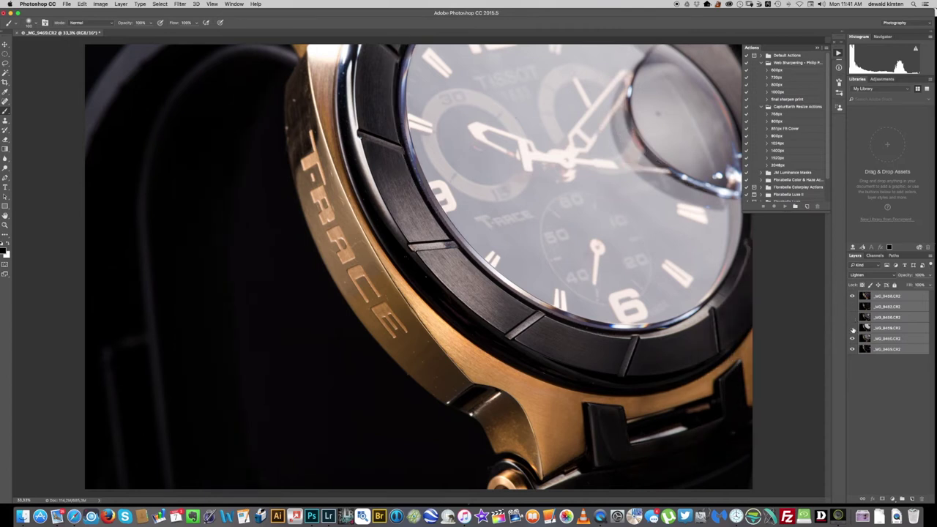
# Toggle the fourth layer's visibility to examine its effect on the dial and watch hands
pyautogui.click(853, 330)
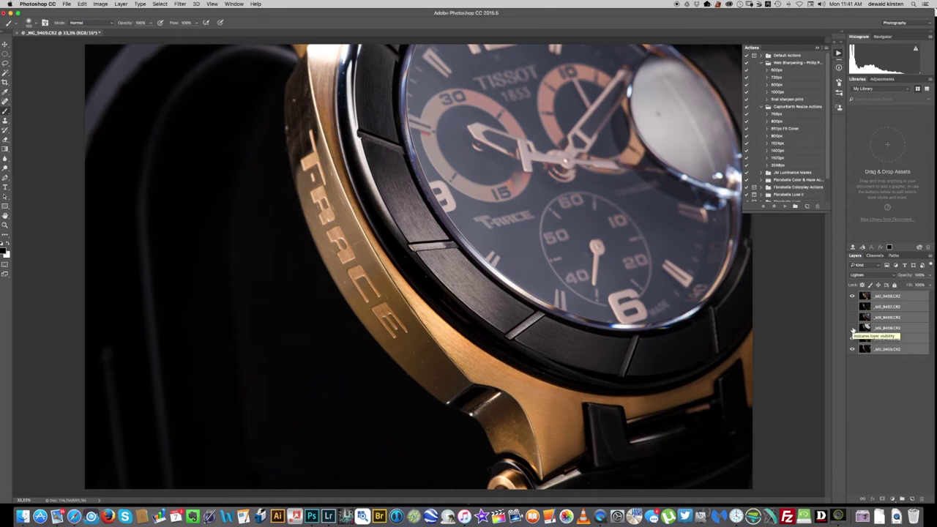
pyautogui.click(853, 330)
pyautogui.click(853, 330)
pyautogui.click(853, 330)
pyautogui.click(853, 330)
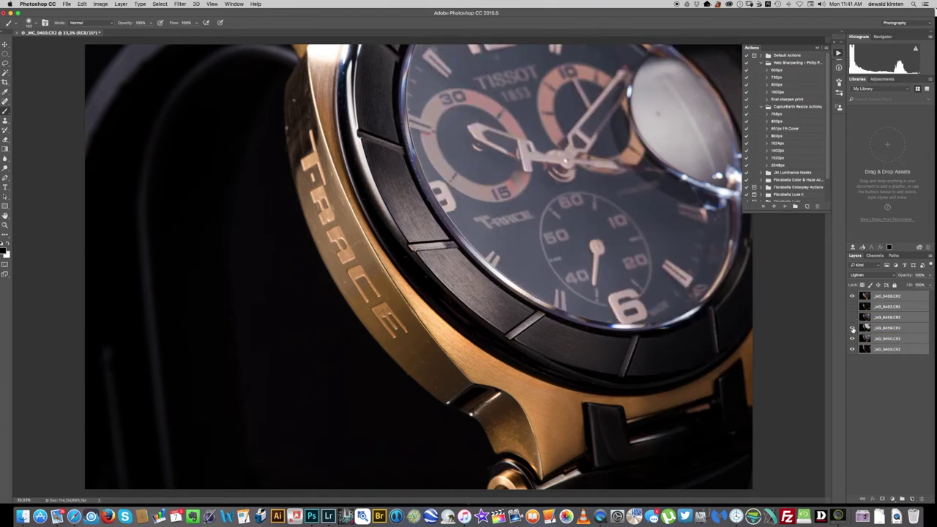
pyautogui.click(853, 330)
pyautogui.click(853, 330)
pyautogui.click(853, 330)
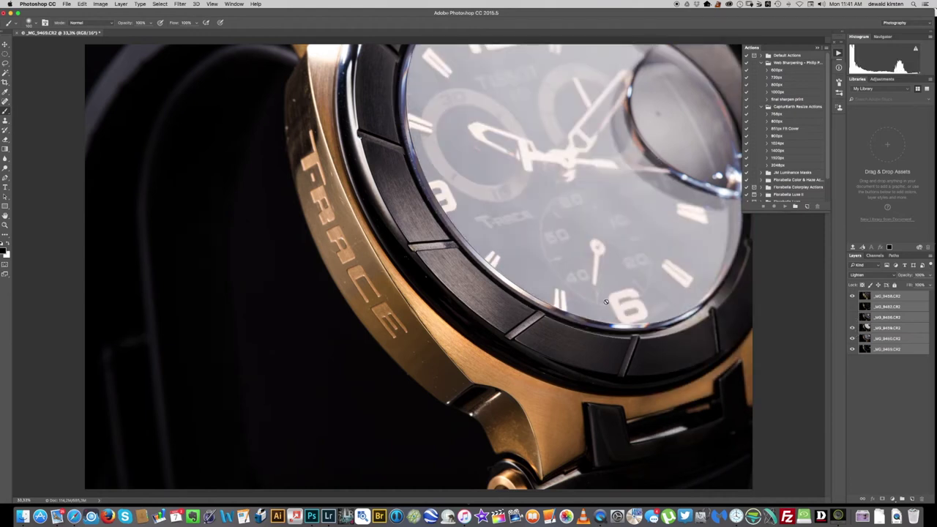
pyautogui.click(852, 317)
pyautogui.click(852, 317)
pyautogui.click(853, 328)
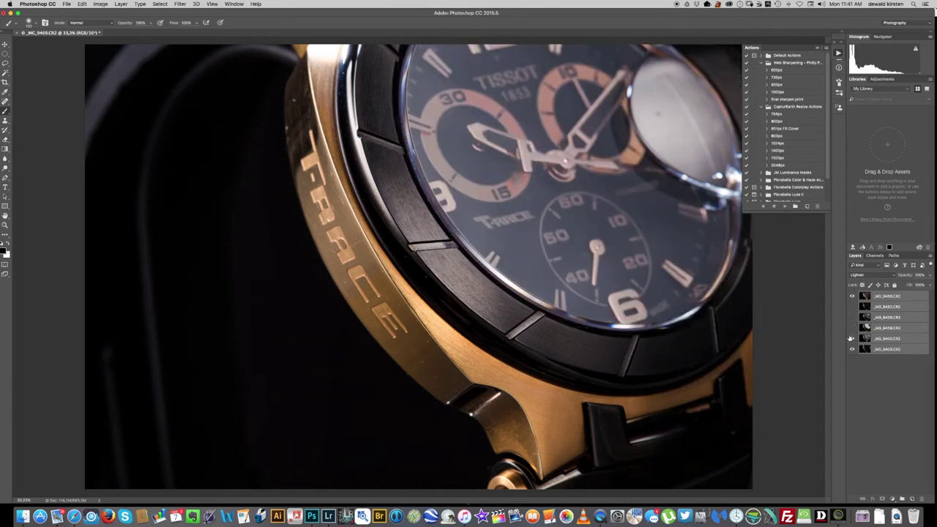
# Toggle the visibility of the _MG_9460.CR2 layer to examine its light on the hands and glass
pyautogui.click(852, 338)
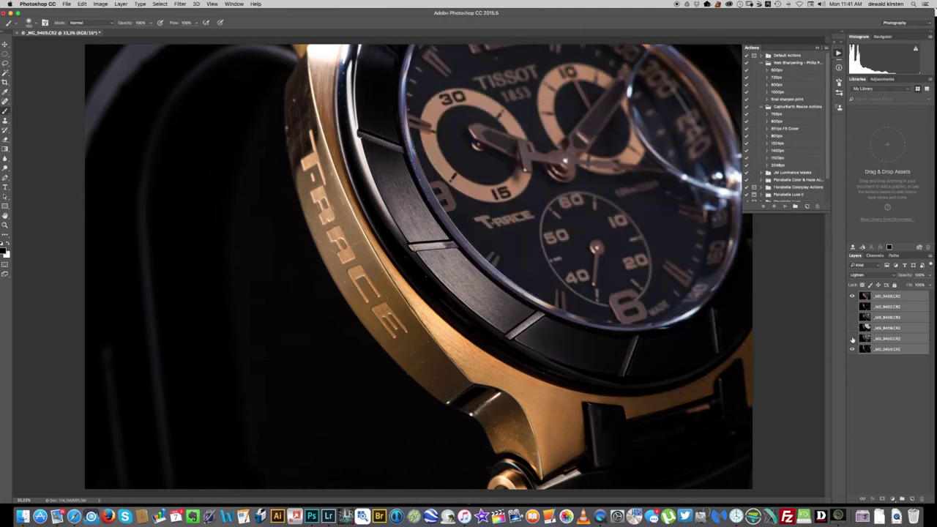
pyautogui.click(852, 338)
pyautogui.click(852, 338)
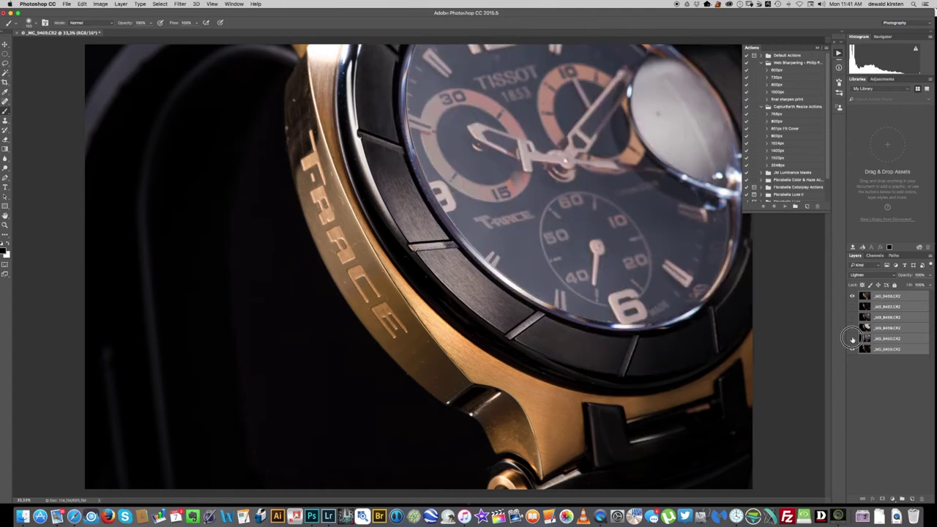
pyautogui.click(853, 338)
pyautogui.click(852, 338)
pyautogui.click(853, 338)
pyautogui.click(852, 338)
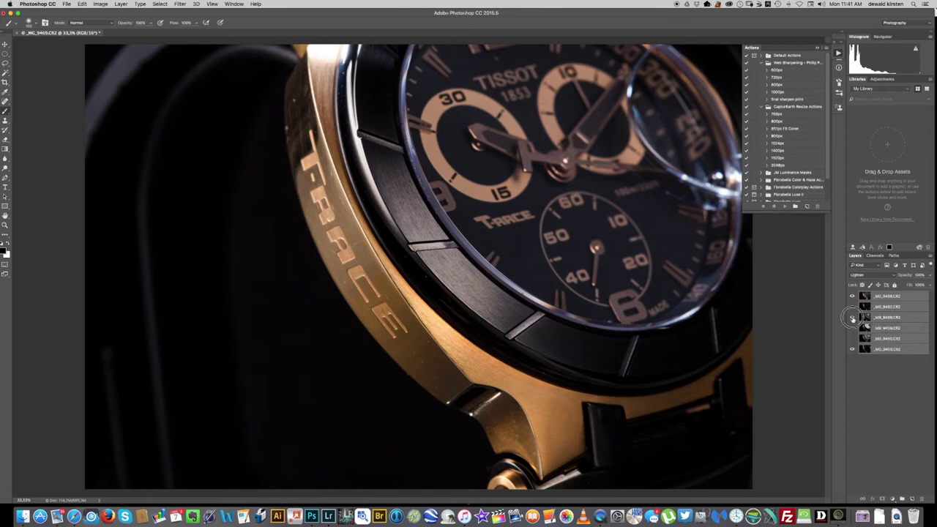
# Toggle the third layer repeatedly to examine its light on the bezel and dial, and show all six layers again
pyautogui.click(853, 317)
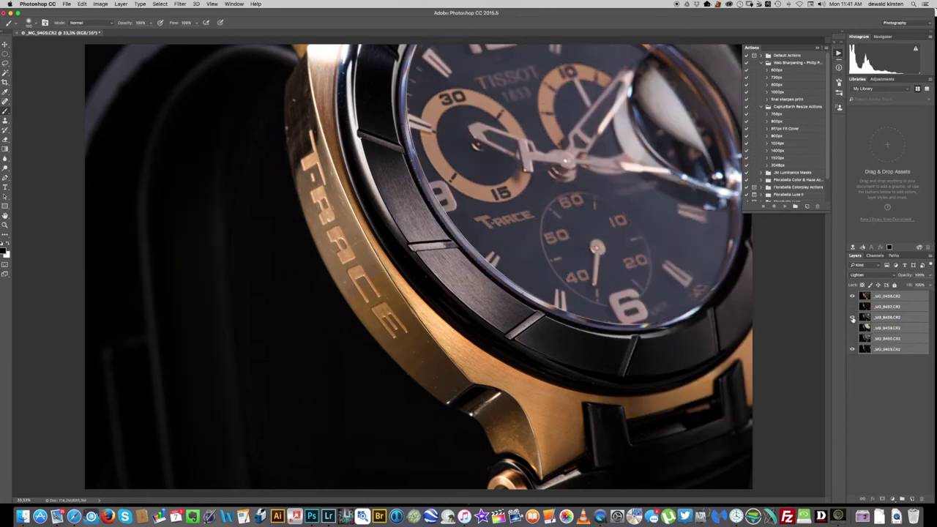
pyautogui.click(853, 318)
pyautogui.click(853, 317)
pyautogui.click(852, 318)
pyautogui.click(852, 318)
pyautogui.click(852, 318)
pyautogui.click(853, 318)
pyautogui.click(852, 318)
pyautogui.click(852, 318)
pyautogui.click(852, 318)
pyautogui.click(852, 318)
pyautogui.click(852, 317)
pyautogui.click(853, 317)
pyautogui.click(852, 318)
pyautogui.click(852, 318)
pyautogui.click(852, 318)
pyautogui.click(852, 318)
pyautogui.click(852, 318)
pyautogui.click(853, 318)
pyautogui.click(852, 318)
pyautogui.click(852, 318)
pyautogui.click(852, 318)
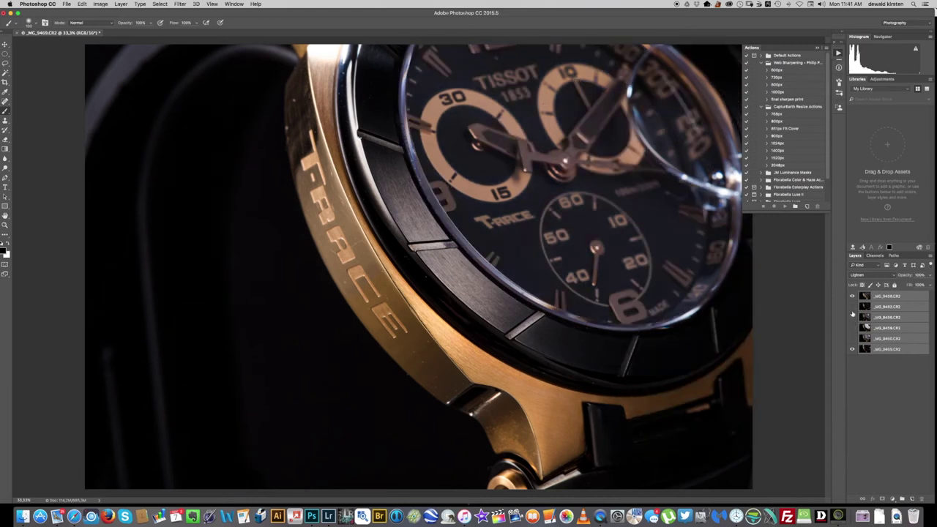
pyautogui.click(852, 318)
pyautogui.click(852, 338)
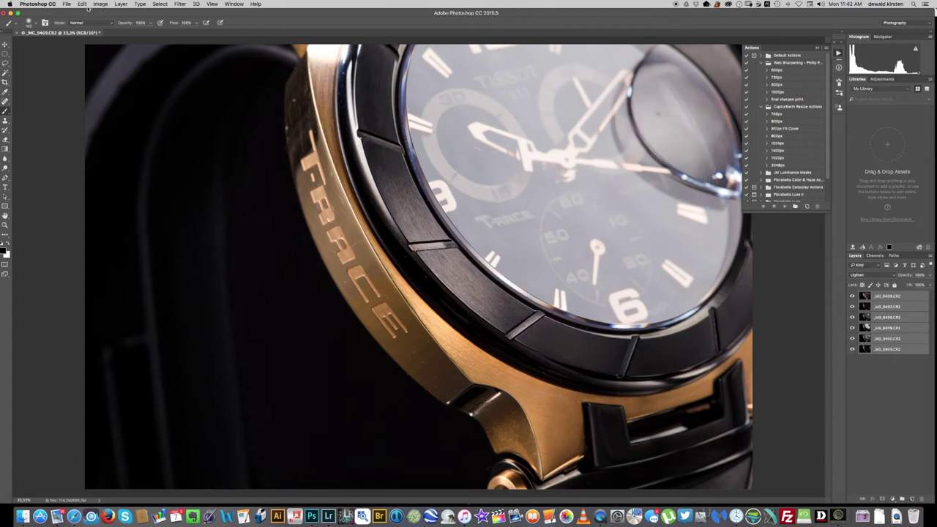
# Auto-align the six selected layers and collapse the Actions panel
pyautogui.click(83, 5)
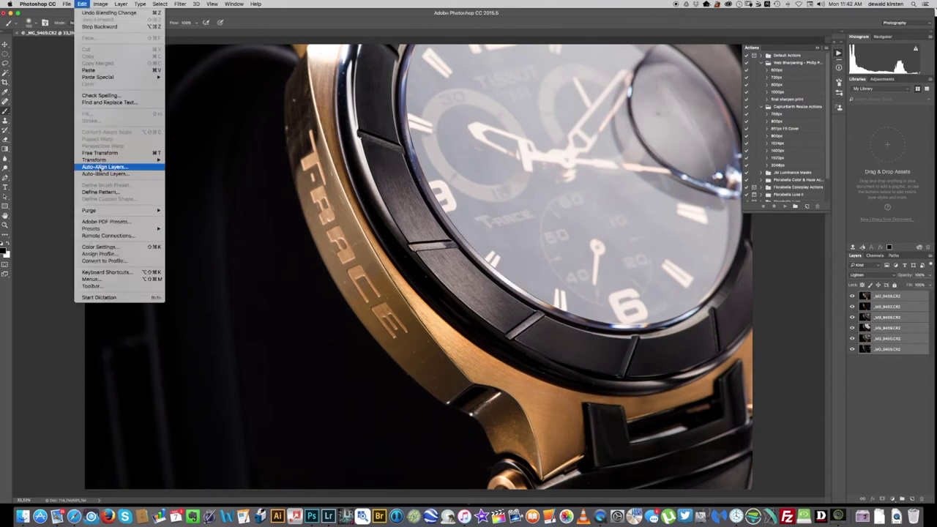
pyautogui.click(101, 168)
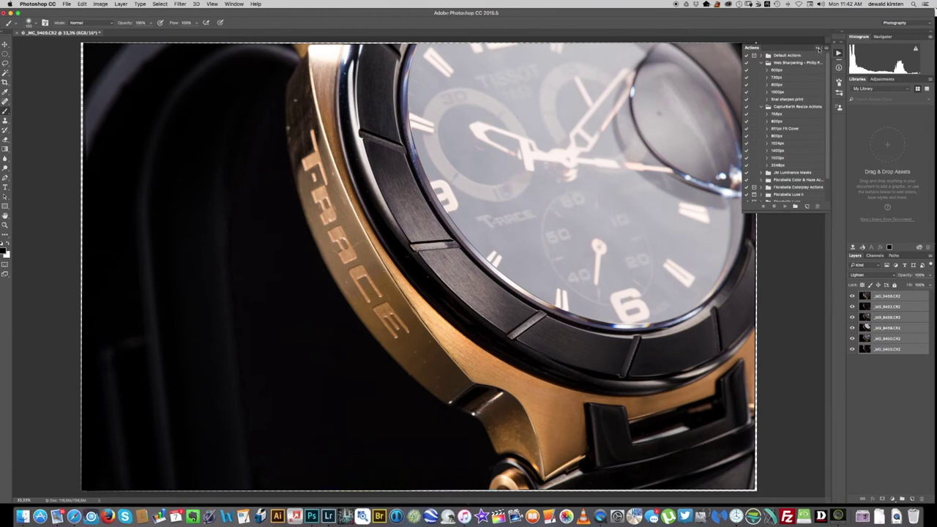
pyautogui.click(818, 49)
# Hide the second, third and fourth layers of the aligned stack
pyautogui.click(853, 296)
pyautogui.click(853, 297)
pyautogui.click(852, 306)
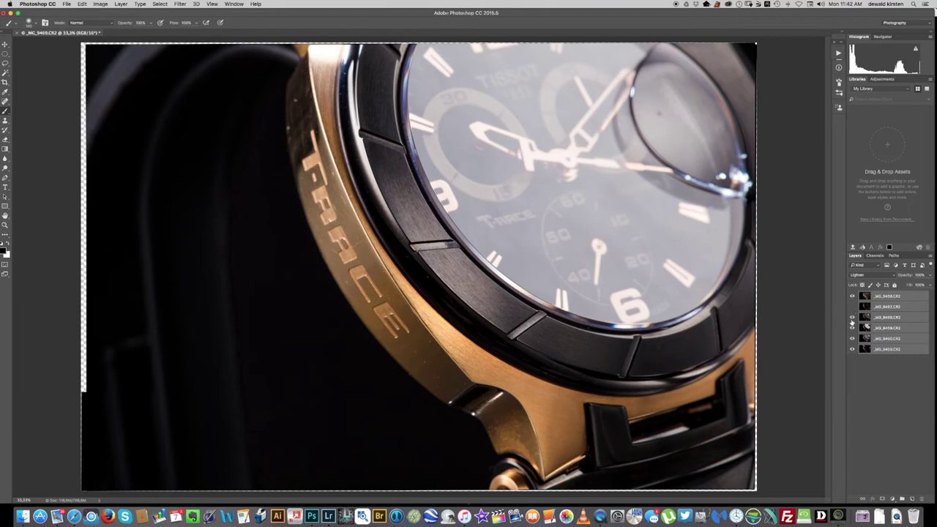
pyautogui.click(852, 317)
# Toggle the _MG_9460.CR2 layer off and on to check how its dial and hands line up with the visible layers
pyautogui.click(852, 338)
pyautogui.click(852, 338)
pyautogui.click(852, 338)
pyautogui.click(852, 338)
pyautogui.click(853, 338)
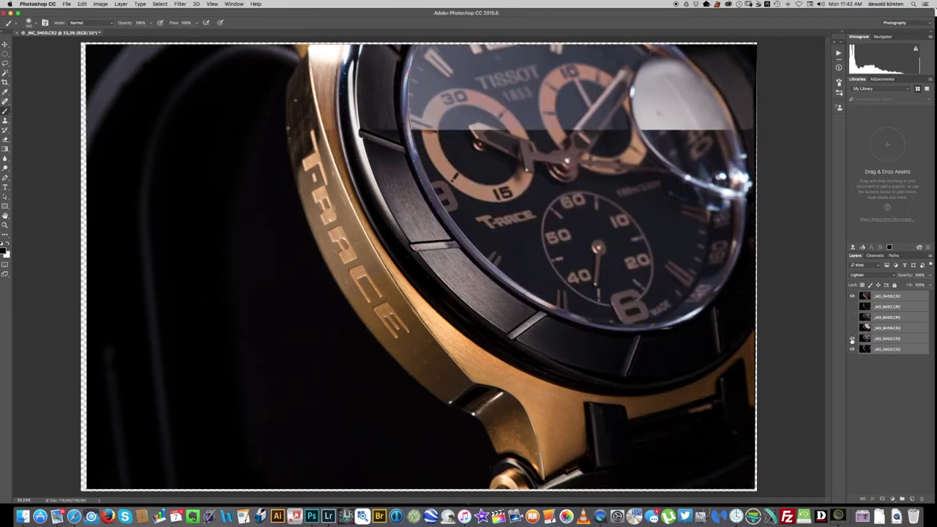
pyautogui.click(852, 338)
pyautogui.click(853, 338)
pyautogui.click(852, 338)
pyautogui.click(852, 339)
pyautogui.click(853, 338)
pyautogui.click(852, 338)
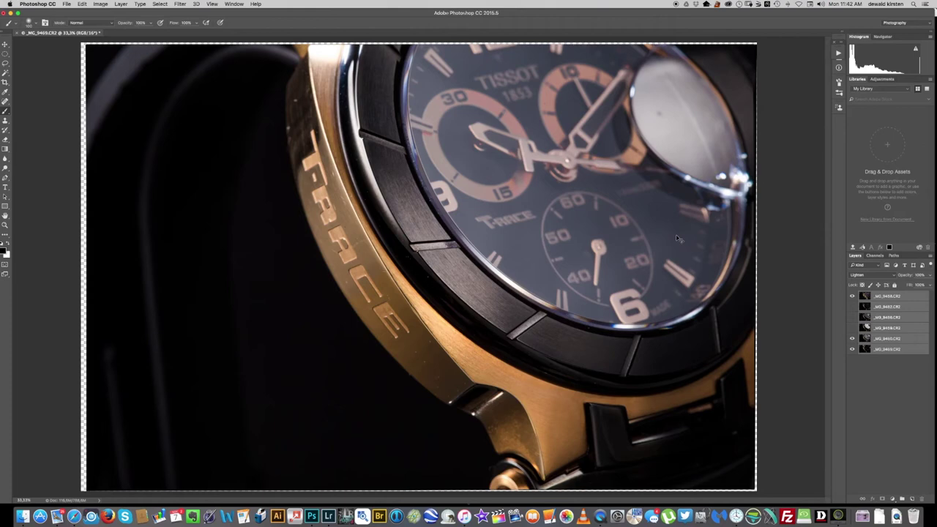
pyautogui.press('super+equal')
pyautogui.press('super+equal')
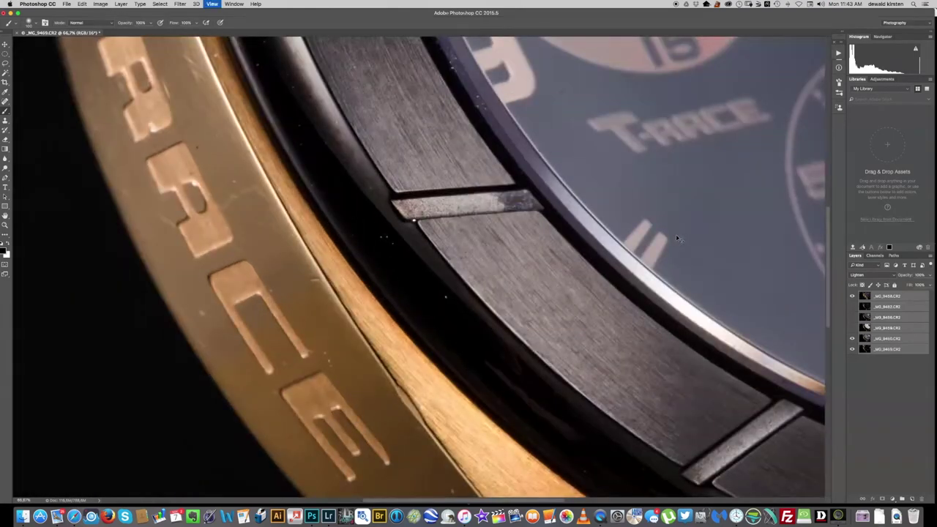
pyautogui.press('super+equal')
pyautogui.press('super+equal')
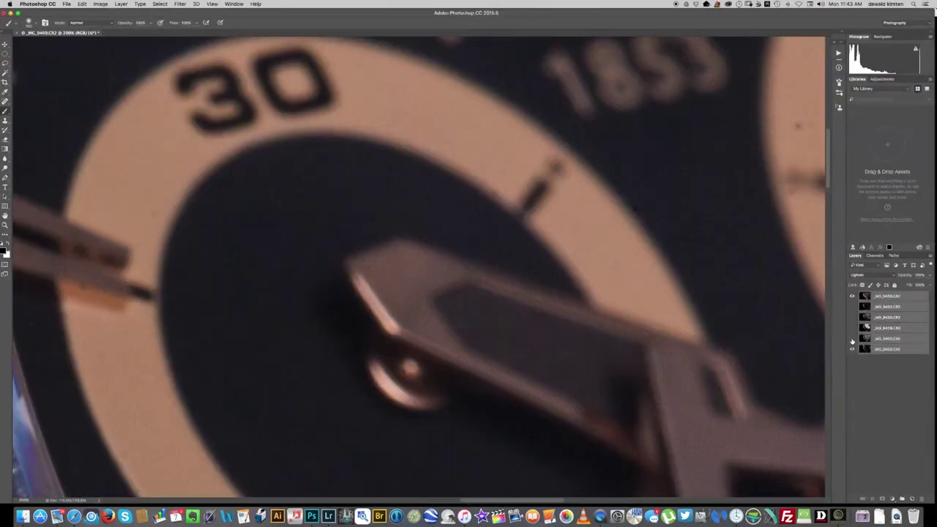
pyautogui.click(852, 339)
# Select the _MG_9460.CR2 layer and nudge it left and back right with the Move tool to line up the subdial at 200% zoom
pyautogui.click(886, 307)
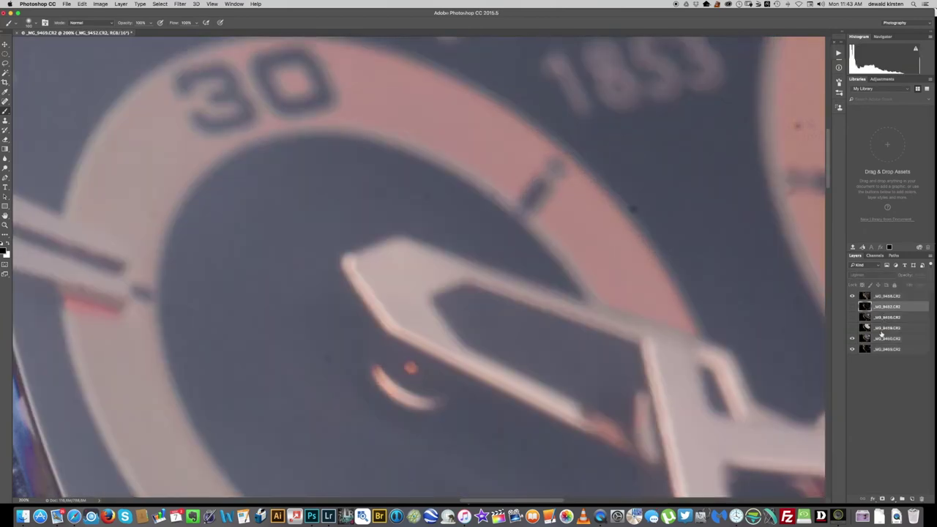
pyautogui.click(882, 338)
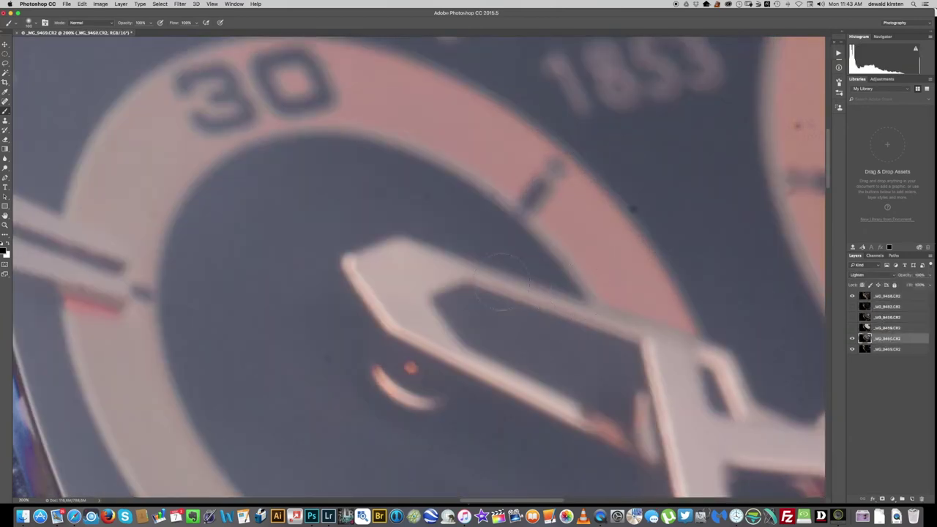
pyautogui.press('v')
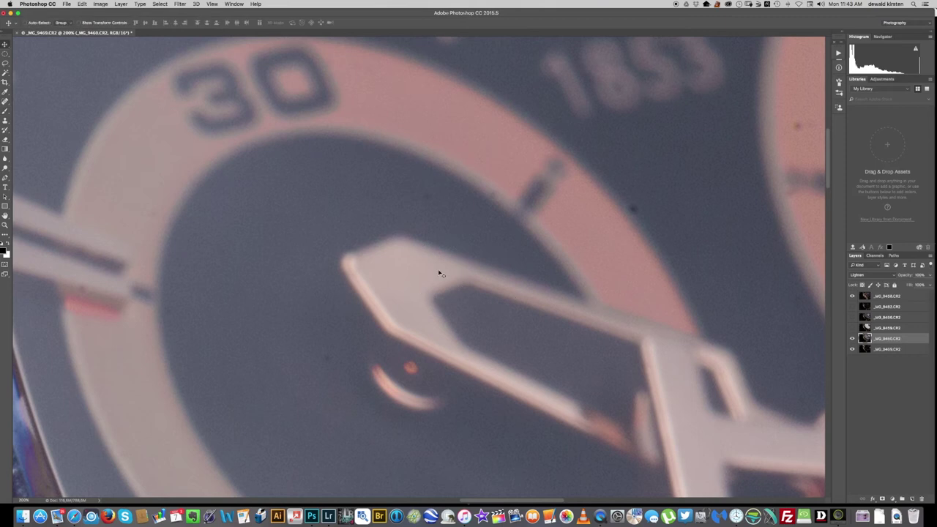
pyautogui.moveTo(440, 274); pyautogui.dragTo(440, 274)
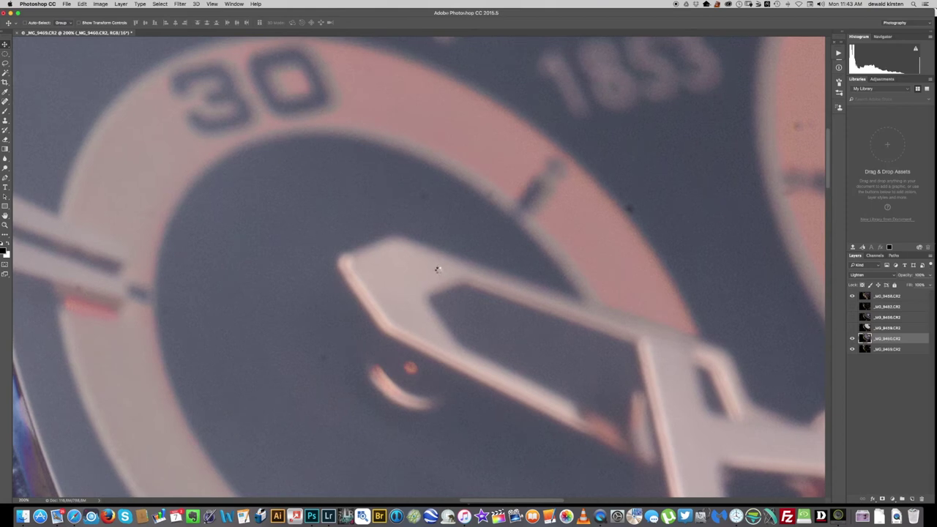
pyautogui.hotkey('shift', 'Left')
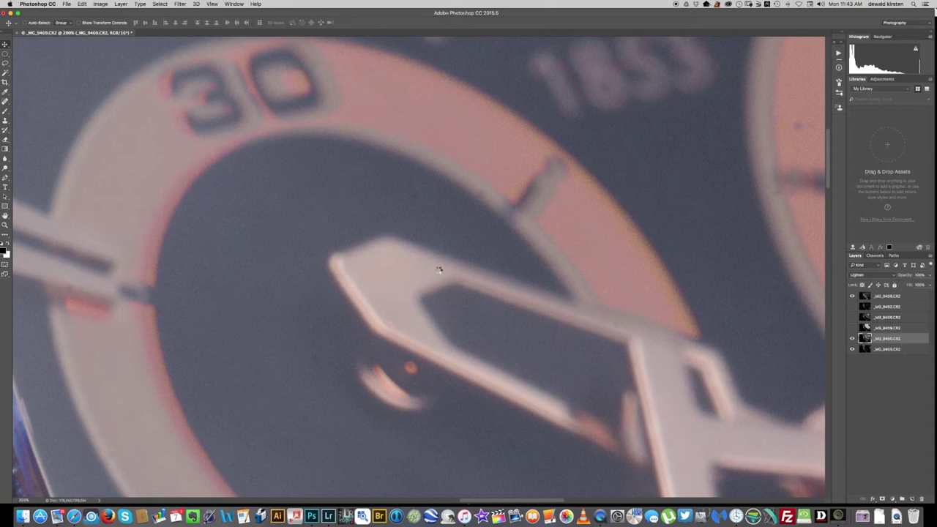
pyautogui.hscroll(2, 439, 271)
pyautogui.press('Right')
pyautogui.press('Right')
pyautogui.press('Right')
pyautogui.press('Right')
pyautogui.press('Right')
pyautogui.press('Right')
pyautogui.press('Right')
pyautogui.press('Right')
pyautogui.press('Right')
pyautogui.press('Right')
pyautogui.press('Right')
pyautogui.press('Right')
pyautogui.press('Right')
pyautogui.press('Right')
pyautogui.press('Right')
pyautogui.press('Right')
pyautogui.press('Right')
pyautogui.press('Right')
pyautogui.hscroll(-2, 439, 273)
pyautogui.scroll(-5, 439, 273)
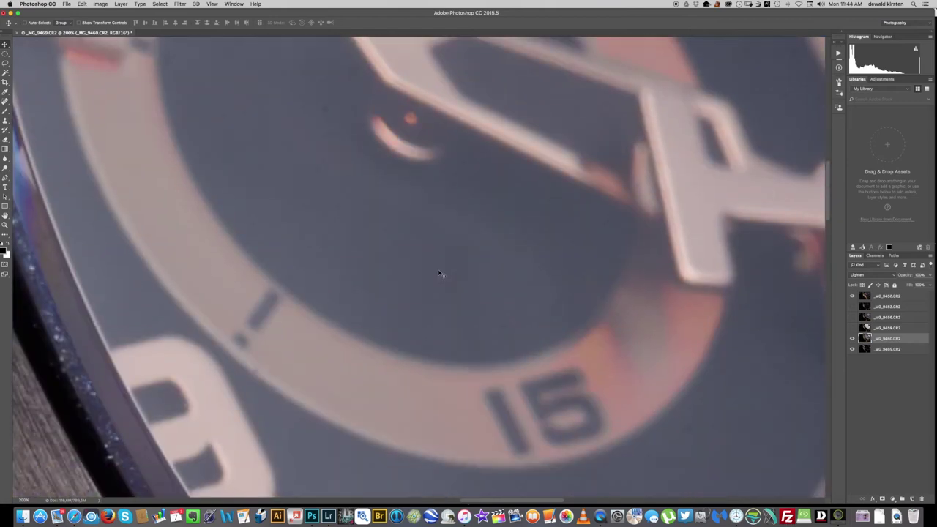
# Toggle the _MG_9460.CR2 layer to check the alignment of the subdial beside the Tissot lettering, and hide the lowest layer
pyautogui.scroll(5, 440, 273)
pyautogui.hscroll(5, 454, 273)
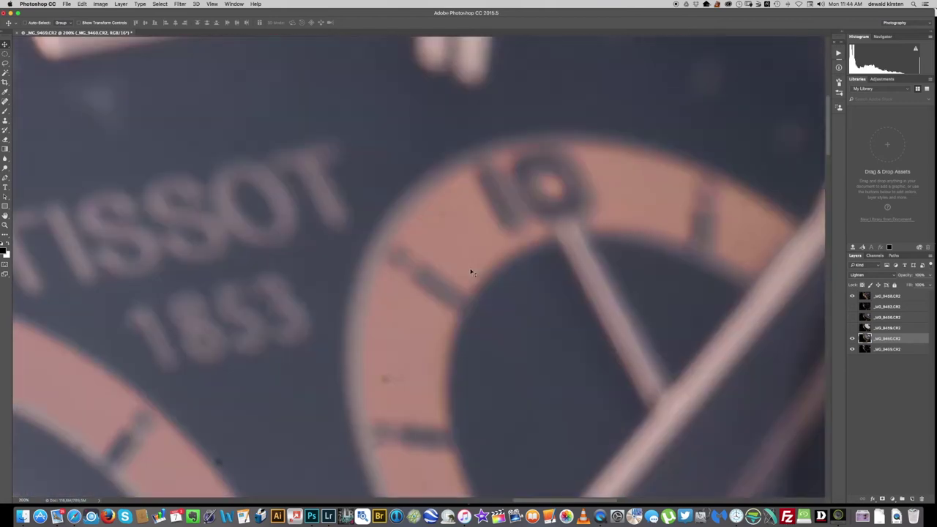
pyautogui.click(852, 339)
pyautogui.click(852, 339)
pyautogui.click(852, 339)
pyautogui.click(852, 339)
pyautogui.click(852, 349)
# Compare the dial markings and subdial rings at 200% zoom with and without the _MG_9460.CR2 layer
pyautogui.click(852, 339)
pyautogui.click(852, 339)
pyautogui.click(852, 339)
pyautogui.click(853, 339)
pyautogui.click(852, 339)
pyautogui.click(853, 339)
pyautogui.click(852, 339)
pyautogui.click(853, 339)
pyautogui.click(852, 339)
pyautogui.click(852, 340)
pyautogui.click(852, 340)
pyautogui.click(853, 341)
pyautogui.click(849, 339)
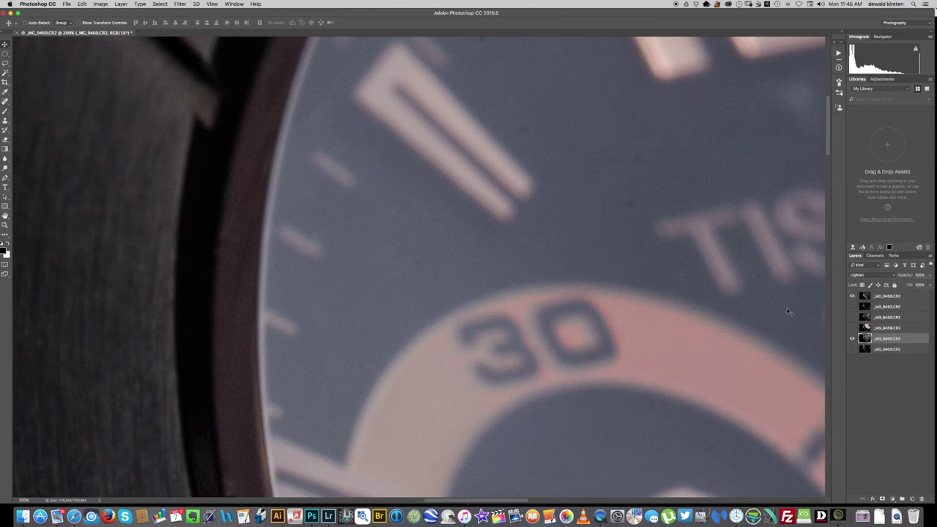
# Compare the whole watch at 33.3% zoom with and without the _MG_9460.CR2 layer, and leave that layer hidden
pyautogui.press('super+minus')
pyautogui.press('super+minus')
pyautogui.press('super+minus')
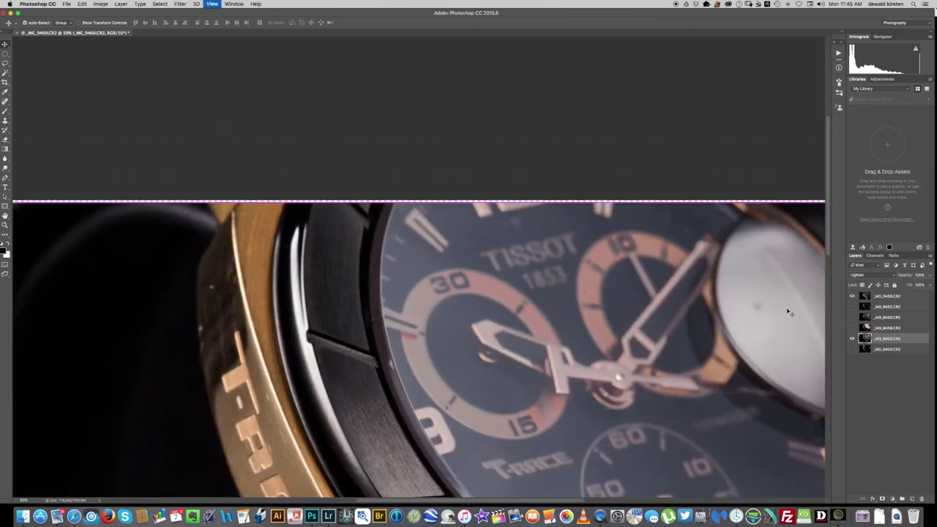
pyautogui.press('super+minus')
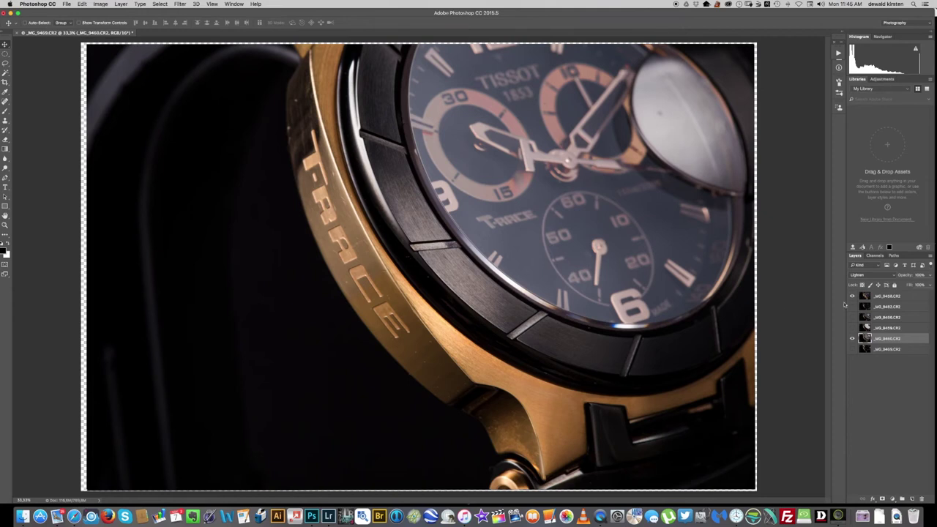
pyautogui.click(853, 339)
pyautogui.click(853, 339)
pyautogui.click(853, 339)
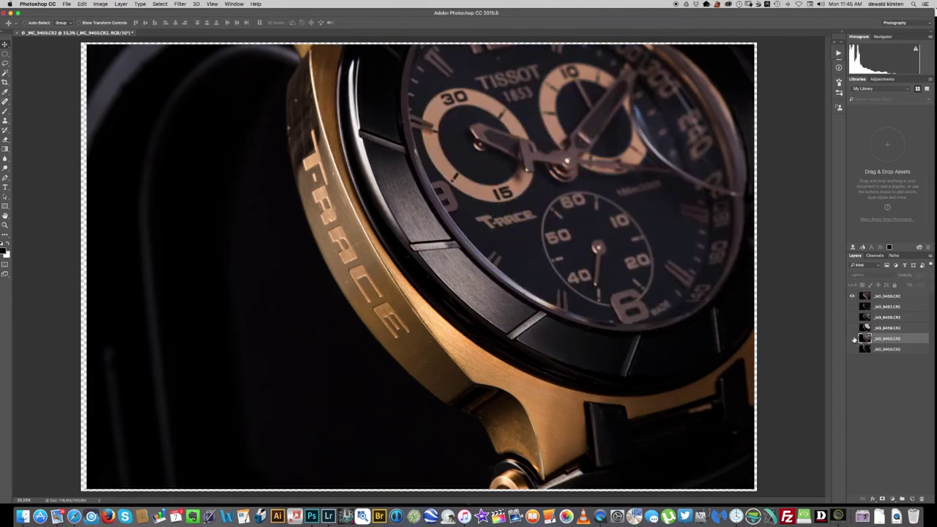
pyautogui.click(853, 339)
pyautogui.click(853, 339)
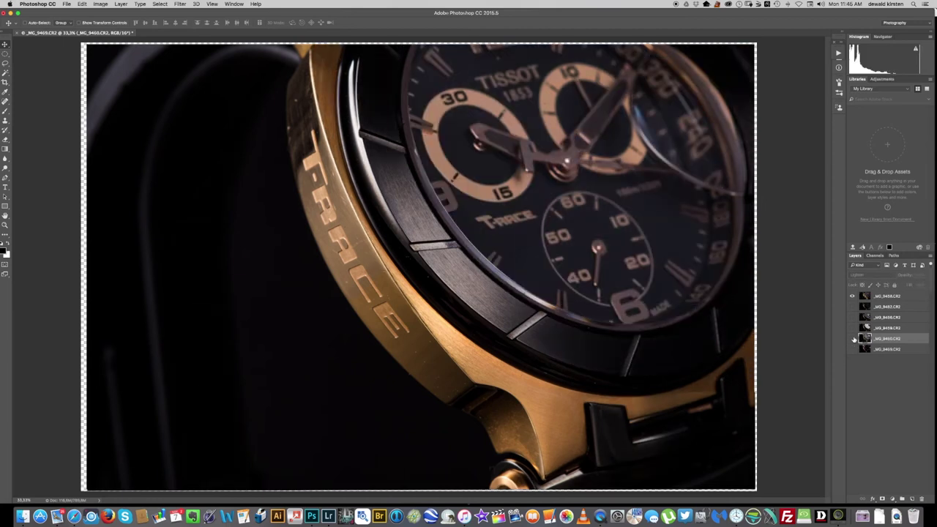
pyautogui.click(853, 339)
pyautogui.click(853, 339)
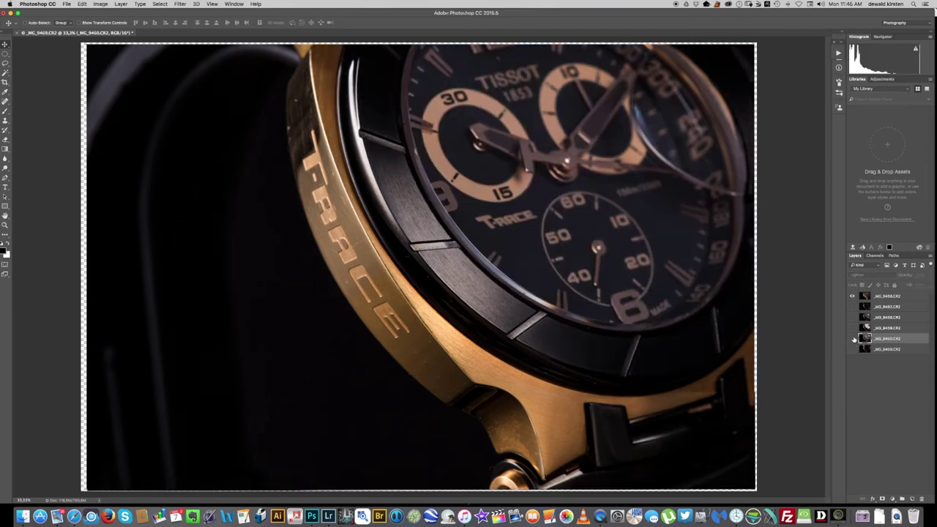
# Show the second layer, _MG_9452.CR2, toggling it to examine what it adds to the lower bezel and strap
pyautogui.click(852, 308)
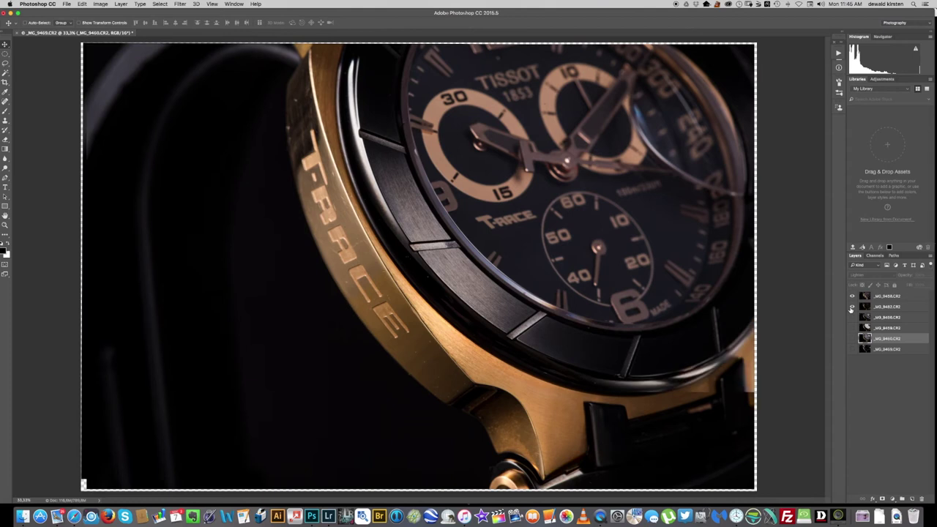
pyautogui.click(852, 308)
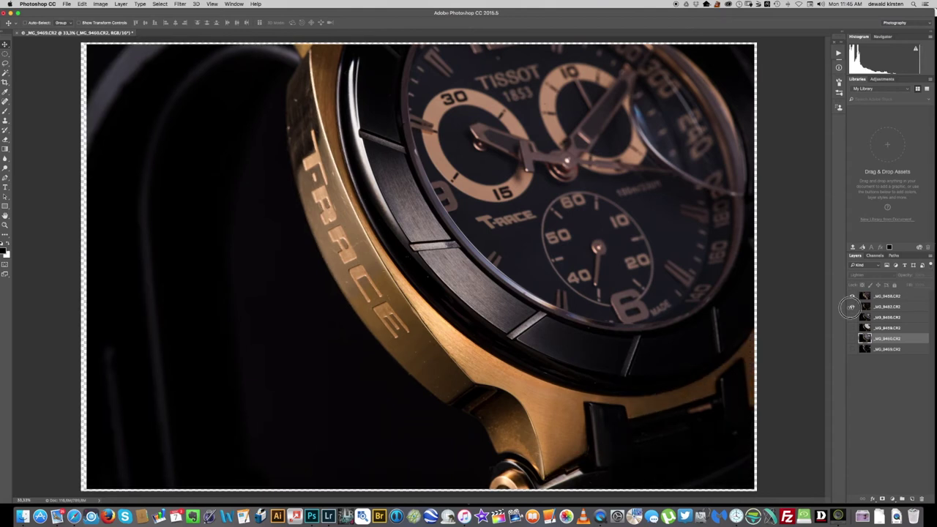
pyautogui.click(850, 307)
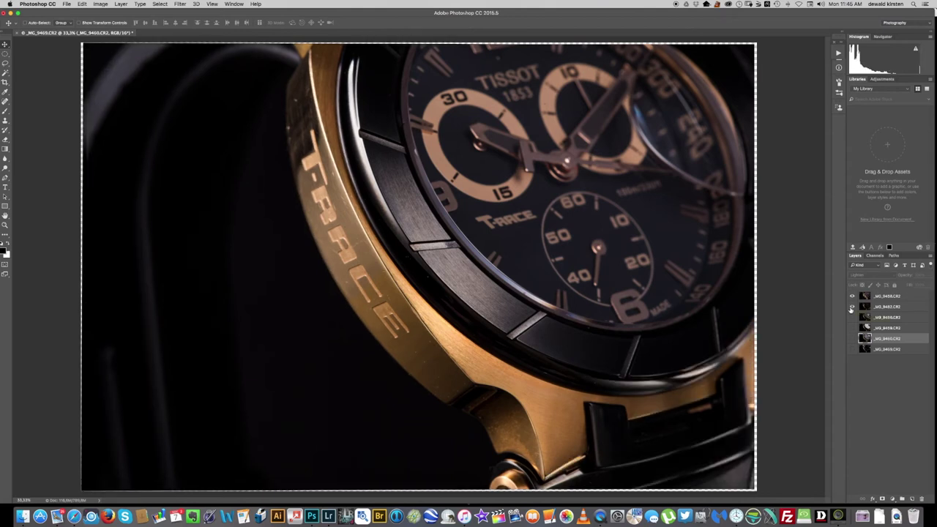
pyautogui.click(851, 311)
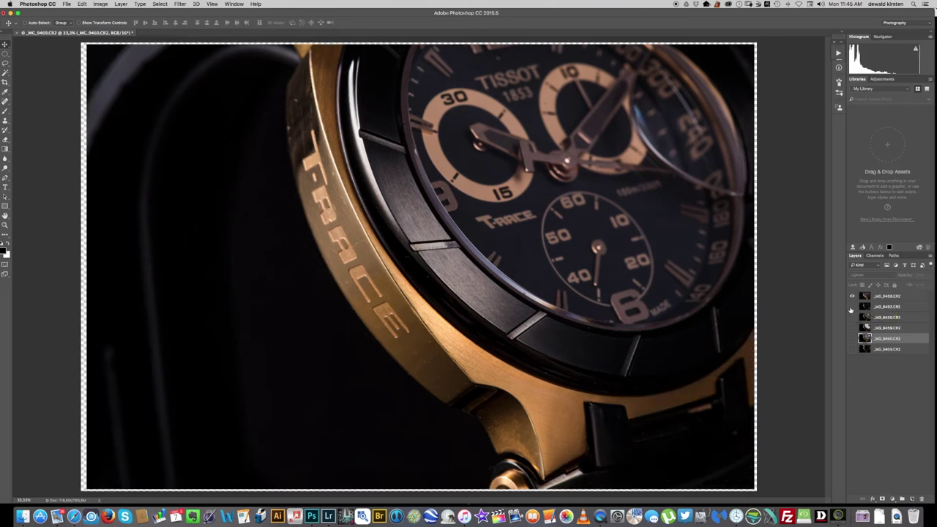
pyautogui.click(852, 307)
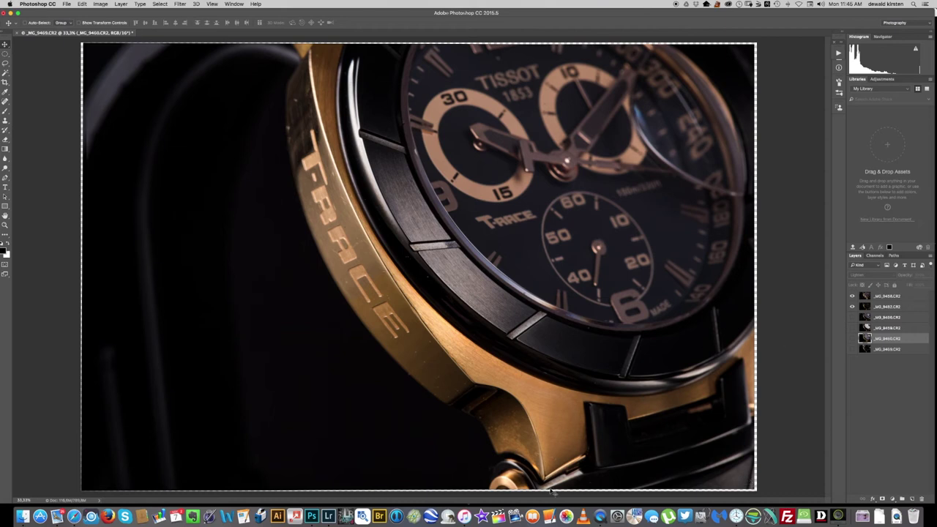
pyautogui.click(852, 310)
pyautogui.click(852, 308)
# Add a layer mask to the _MG_9452.CR2 layer and invert it to black
pyautogui.click(892, 307)
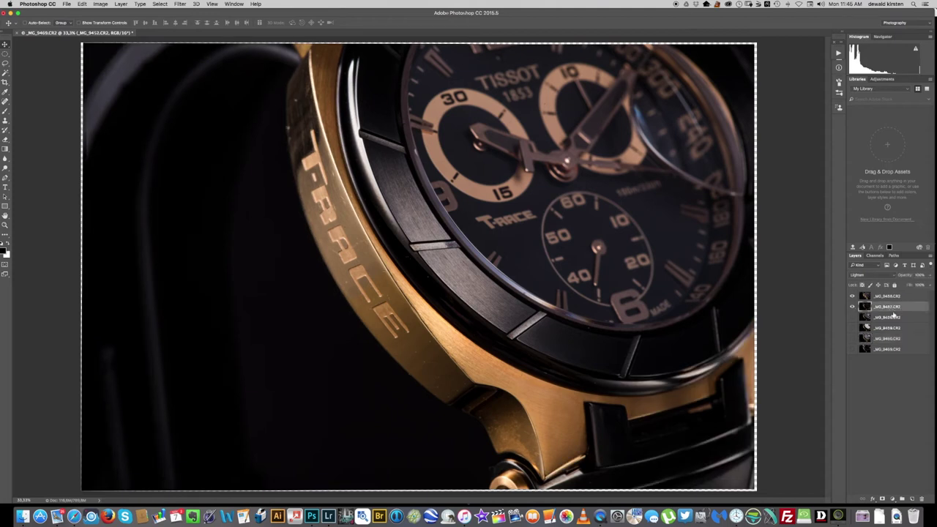
pyautogui.click(882, 498)
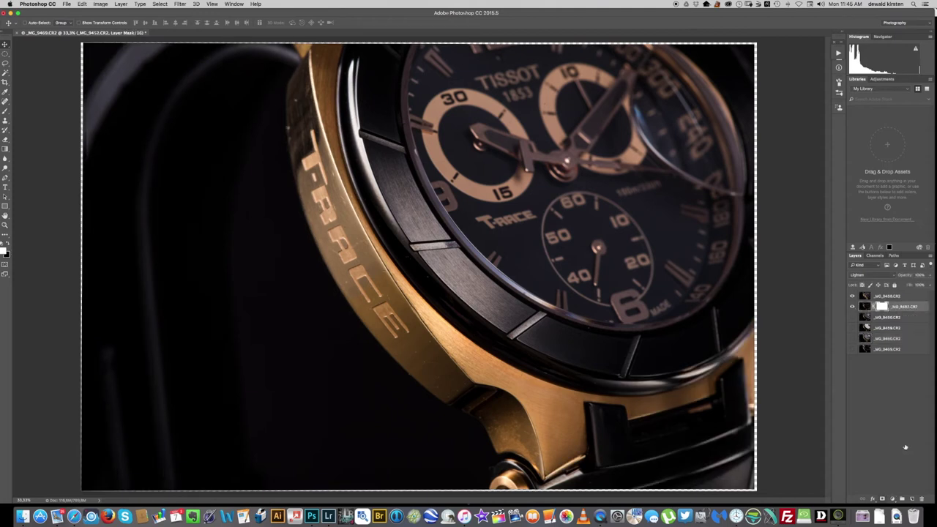
pyautogui.press('super+i')
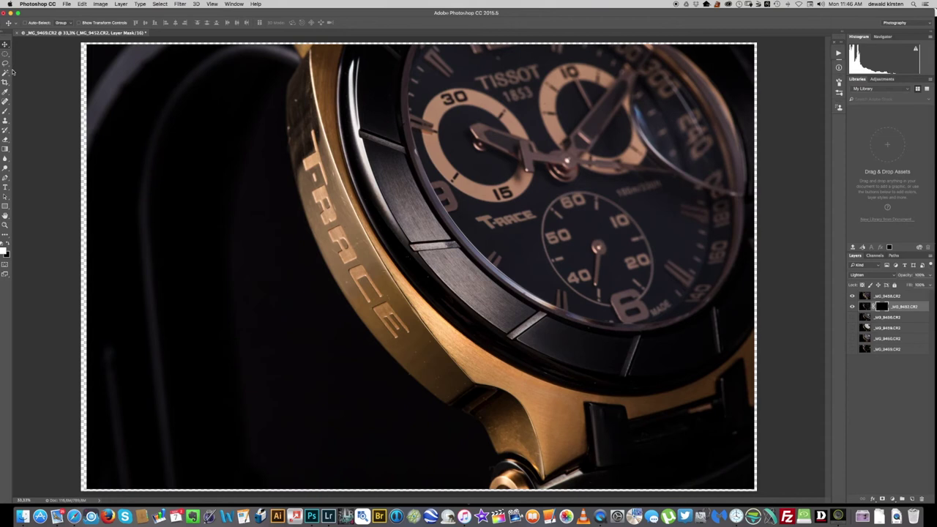
# Set up the Brush for painting white at 40% opacity with reduced flow, and enlarge its tip
pyautogui.press('b')
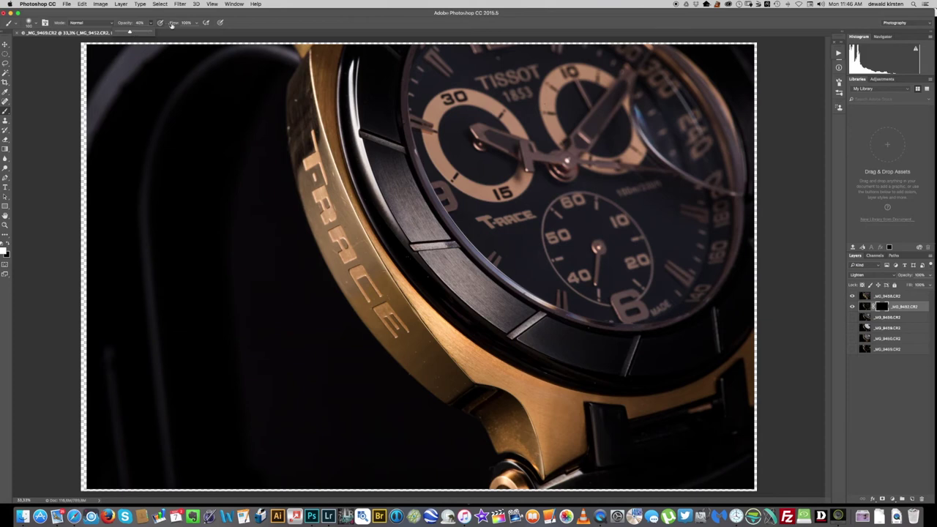
pyautogui.click(196, 23)
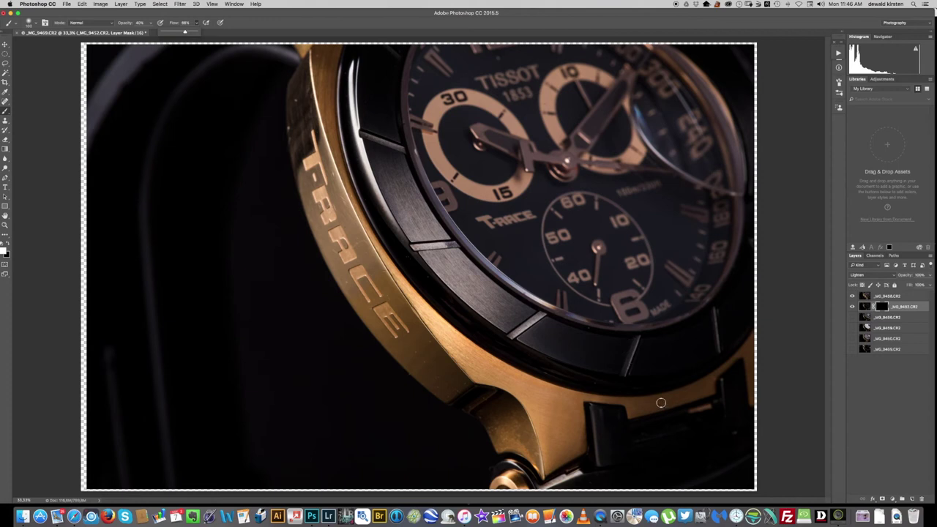
pyautogui.press(']')
pyautogui.press(']')
pyautogui.press(']')
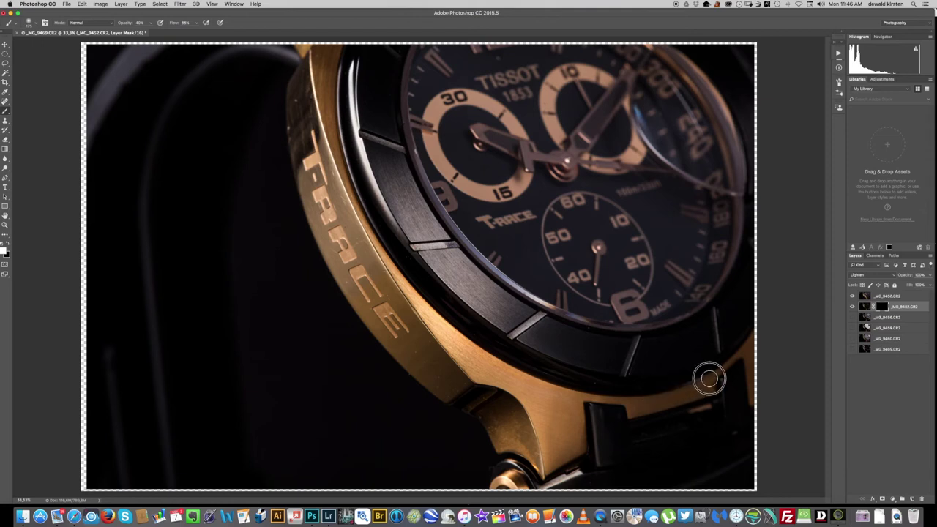
# Paint white on the _MG_9452.CR2 mask over the lower bezel rim, lug and strap, raising the brush opacity partway through
pyautogui.moveTo(704, 382); pyautogui.dragTo(643, 393)
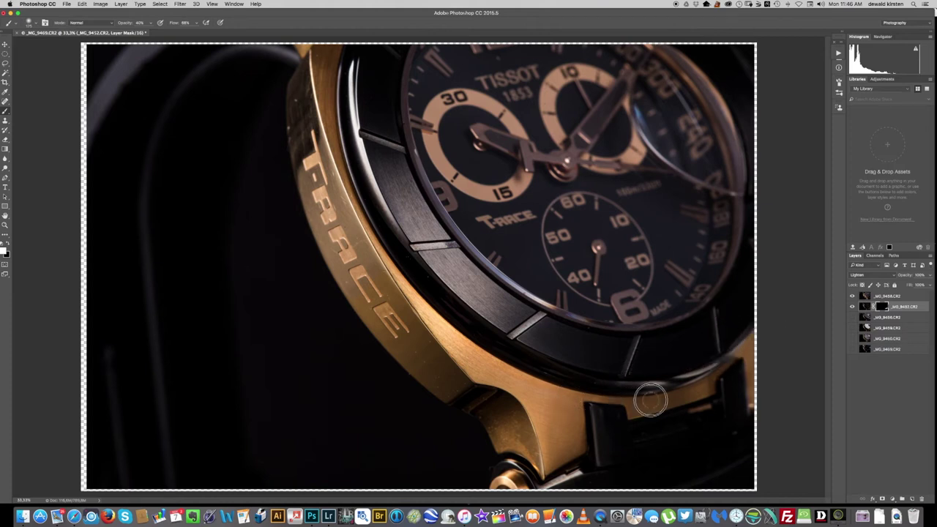
pyautogui.moveTo(608, 426)
pyautogui.mouseDown()
pyautogui.moveTo(595, 461)
pyautogui.moveTo(595, 407)
pyautogui.mouseUp()
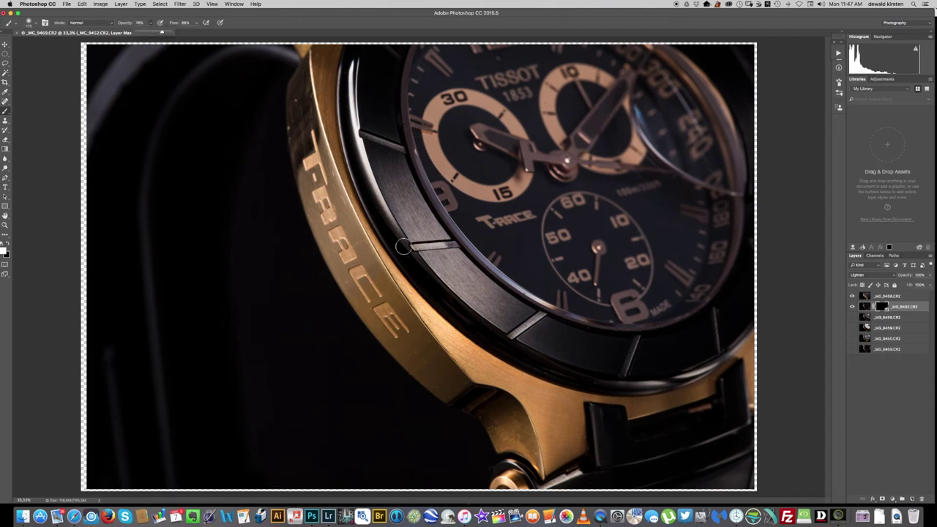
pyautogui.moveTo(669, 434)
pyautogui.mouseDown()
pyautogui.moveTo(769, 382)
pyautogui.moveTo(758, 372)
pyautogui.moveTo(728, 375)
pyautogui.moveTo(754, 361)
pyautogui.moveTo(714, 375)
pyautogui.moveTo(759, 346)
pyautogui.moveTo(700, 379)
pyautogui.moveTo(639, 391)
pyautogui.moveTo(573, 384)
pyautogui.moveTo(608, 385)
pyautogui.moveTo(561, 370)
pyautogui.moveTo(623, 392)
pyautogui.moveTo(595, 438)
pyautogui.moveTo(669, 428)
pyautogui.moveTo(596, 462)
pyautogui.moveTo(688, 450)
pyautogui.moveTo(654, 467)
pyautogui.moveTo(656, 474)
pyautogui.moveTo(746, 466)
pyautogui.moveTo(727, 479)
pyautogui.mouseUp()
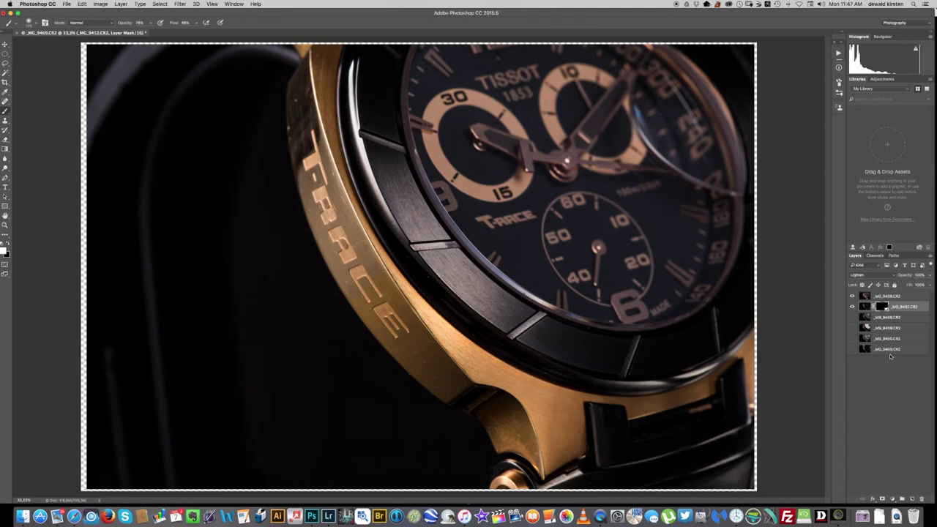
# Toggle the masked _MG_9452.CR2 layer off and on to compare the painted bezel rim and strap areas
pyautogui.click(851, 306)
pyautogui.click(851, 306)
pyautogui.click(849, 306)
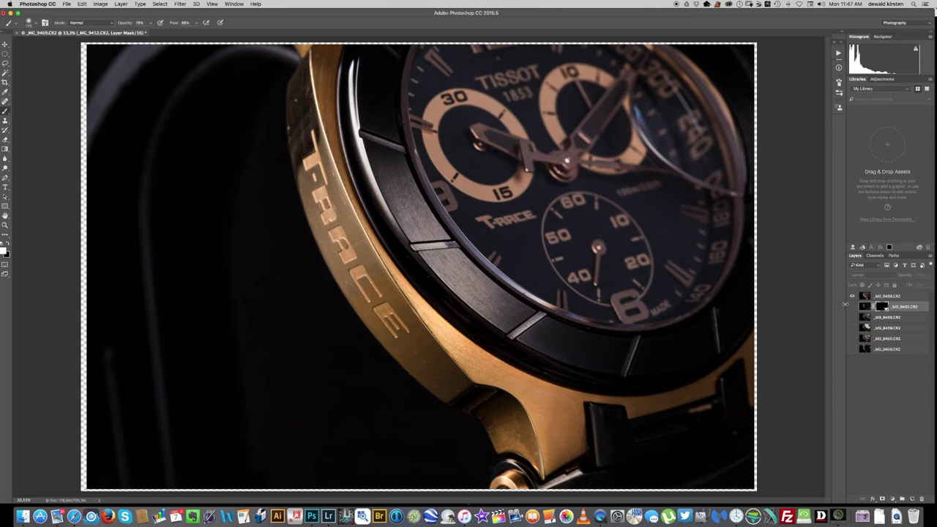
pyautogui.click(852, 306)
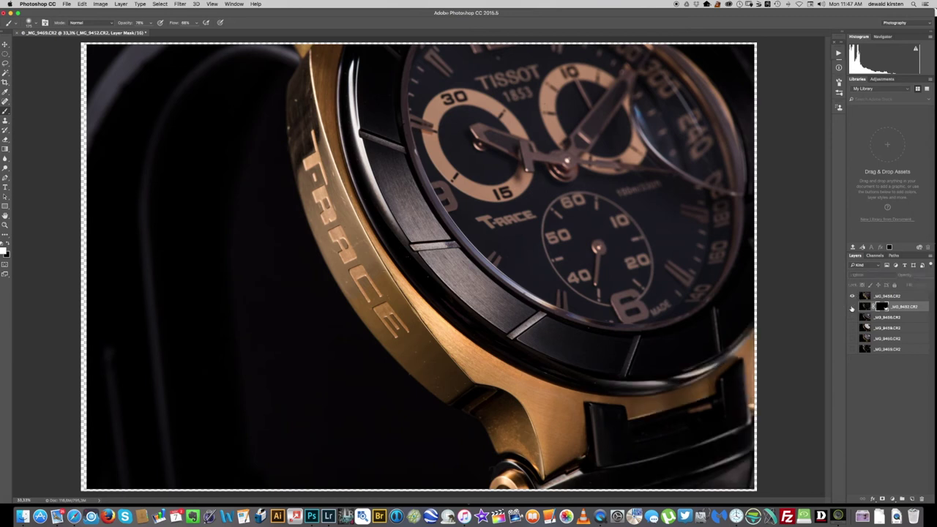
pyautogui.click(852, 307)
pyautogui.click(851, 307)
pyautogui.click(852, 306)
pyautogui.click(852, 307)
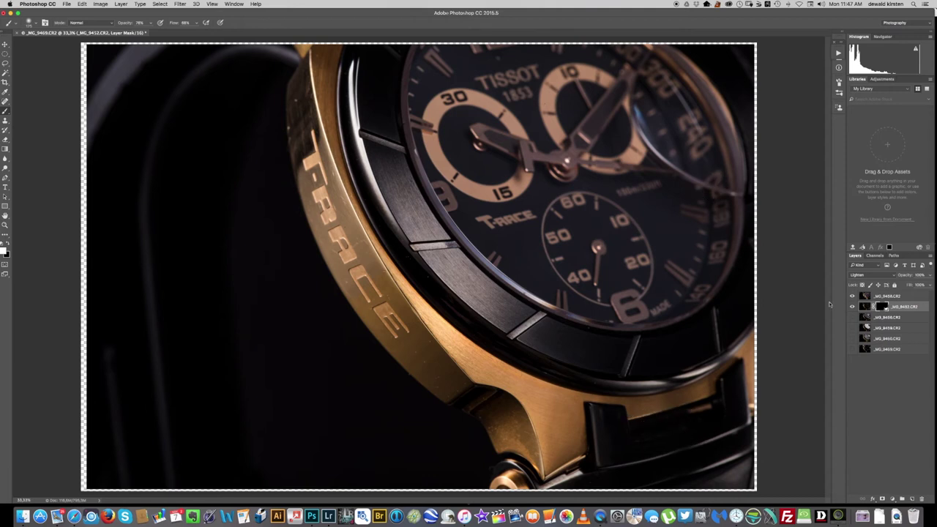
pyautogui.click(853, 307)
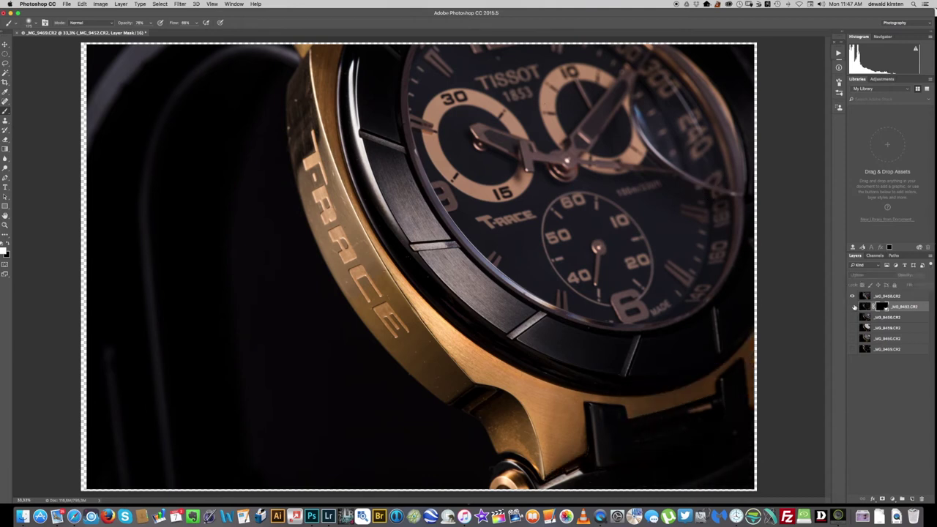
pyautogui.click(853, 307)
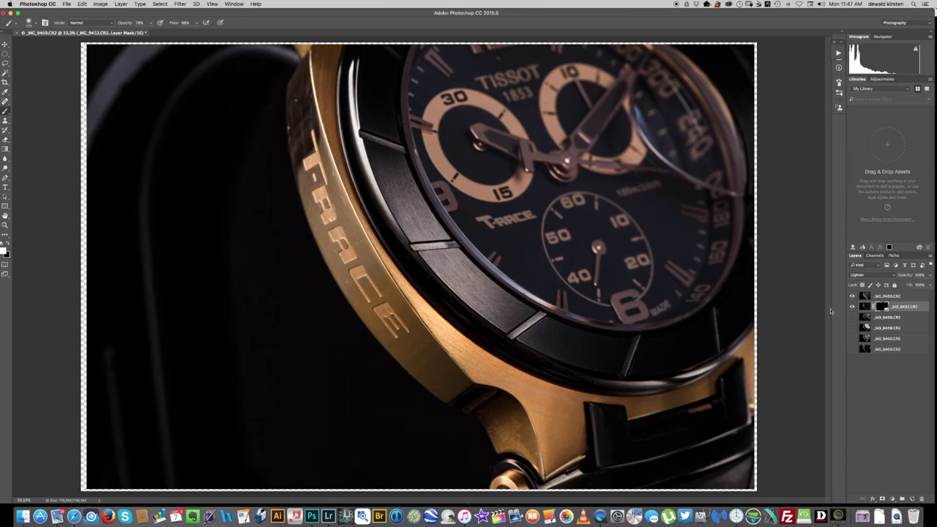
# Show the third layer, toggling it to compare its effect on the dial, bezel and strap
pyautogui.click(852, 317)
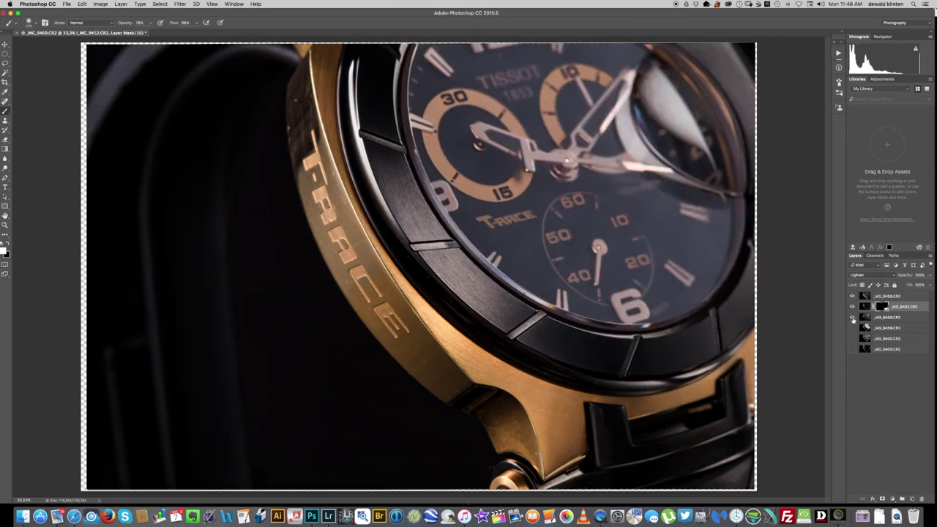
pyautogui.click(853, 317)
pyautogui.click(853, 318)
pyautogui.click(854, 318)
pyautogui.click(853, 318)
pyautogui.click(853, 318)
pyautogui.click(853, 318)
pyautogui.click(853, 318)
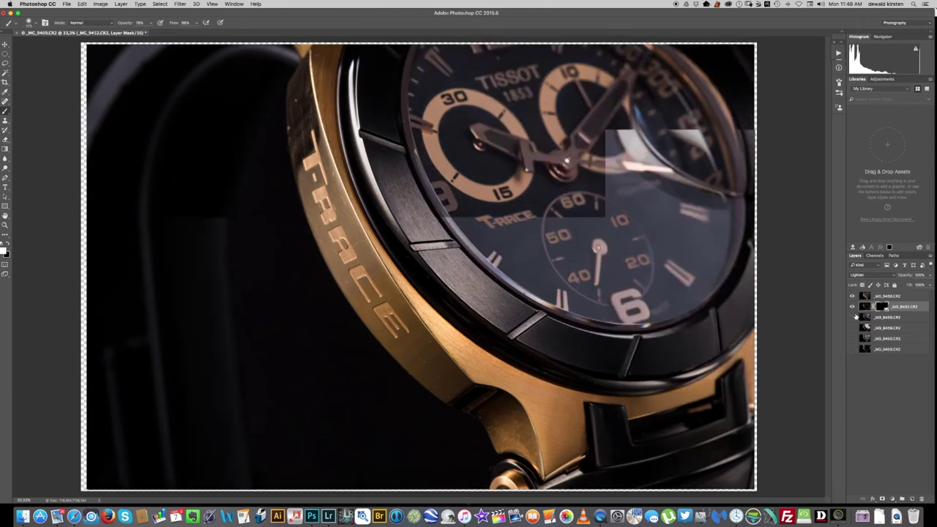
pyautogui.click(853, 317)
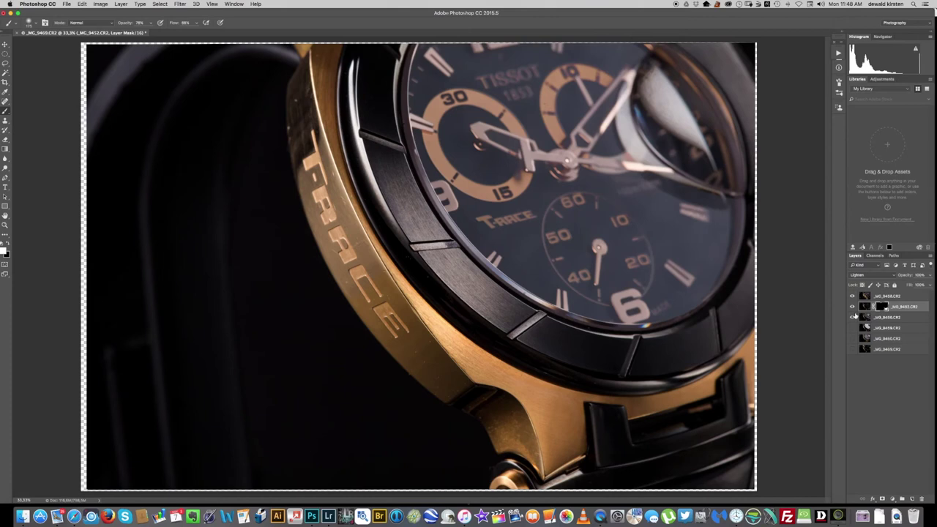
pyautogui.click(852, 307)
pyautogui.click(852, 318)
pyautogui.click(852, 317)
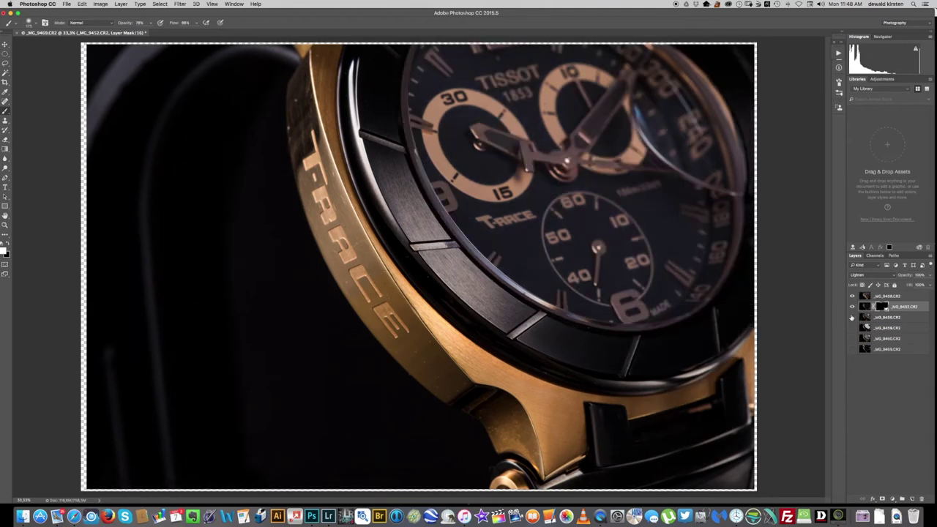
pyautogui.click(852, 317)
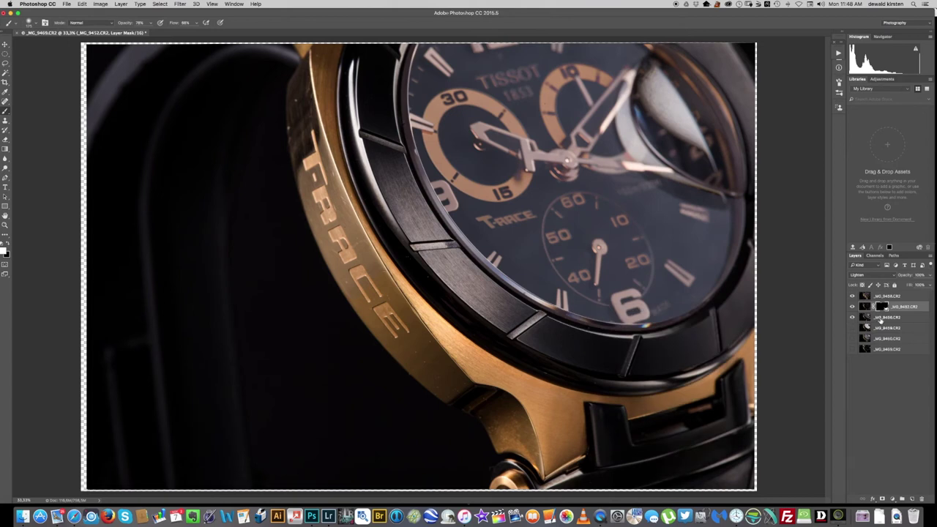
# Add a black layer mask to the third layer and paint white over the lower lug, bezel rim and strap
pyautogui.click(882, 320)
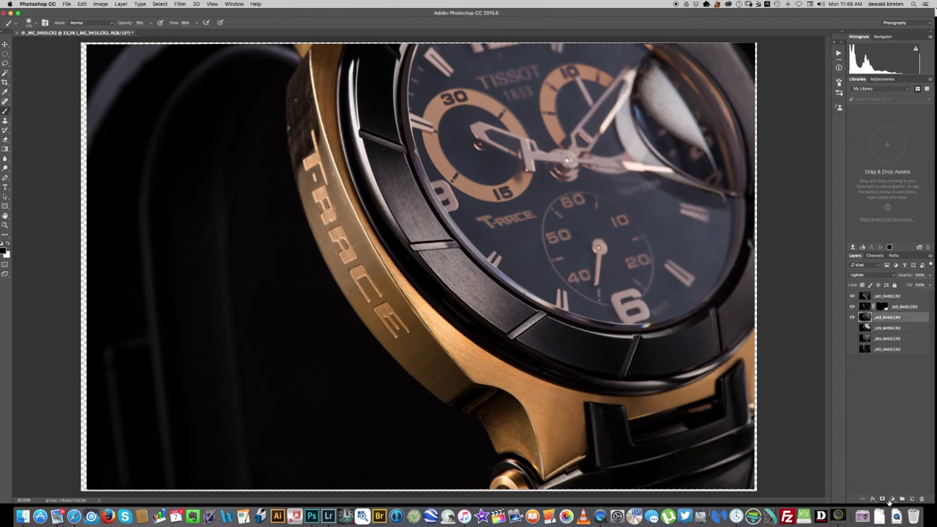
pyautogui.click(881, 499)
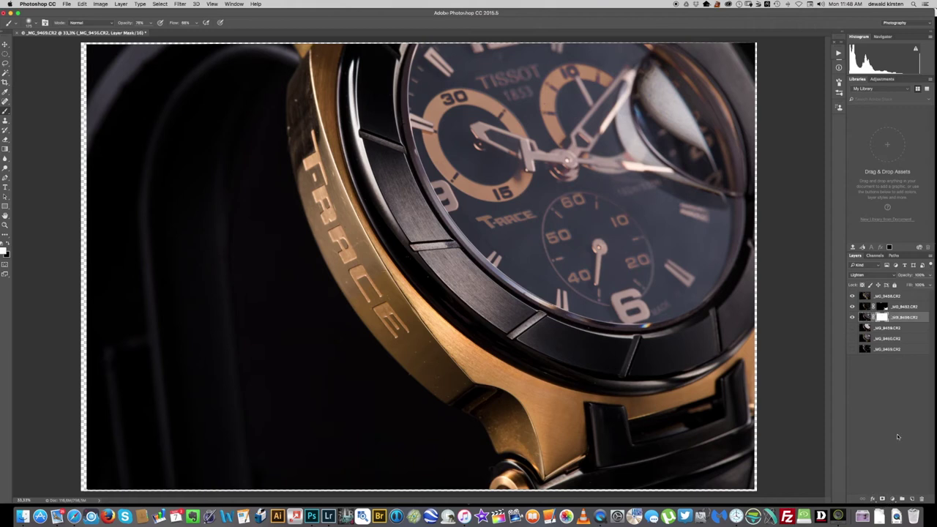
pyautogui.press('super+i')
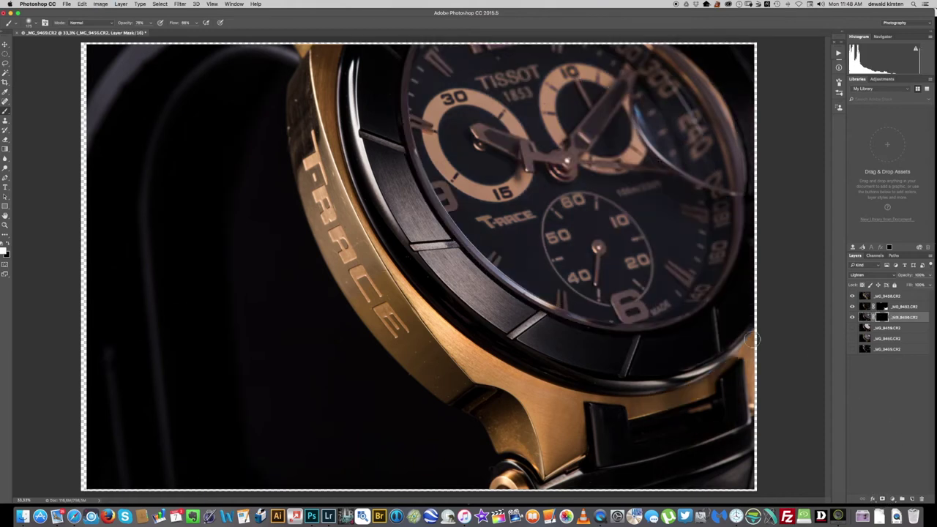
pyautogui.moveTo(643, 437)
pyautogui.mouseDown()
pyautogui.moveTo(699, 439)
pyautogui.moveTo(652, 456)
pyautogui.moveTo(737, 448)
pyautogui.moveTo(663, 464)
pyautogui.moveTo(728, 441)
pyautogui.moveTo(658, 420)
pyautogui.moveTo(636, 377)
pyautogui.moveTo(622, 282)
pyautogui.moveTo(646, 388)
pyautogui.moveTo(682, 437)
pyautogui.moveTo(701, 429)
pyautogui.moveTo(656, 442)
pyautogui.moveTo(690, 426)
pyautogui.moveTo(697, 437)
pyautogui.moveTo(715, 434)
pyautogui.moveTo(654, 444)
pyautogui.moveTo(689, 430)
pyautogui.moveTo(699, 414)
pyautogui.moveTo(642, 419)
pyautogui.moveTo(660, 432)
pyautogui.moveTo(678, 422)
pyautogui.moveTo(637, 418)
pyautogui.moveTo(617, 430)
pyautogui.moveTo(615, 464)
pyautogui.moveTo(738, 456)
pyautogui.moveTo(703, 469)
pyautogui.moveTo(740, 464)
pyautogui.moveTo(697, 481)
pyautogui.mouseUp()
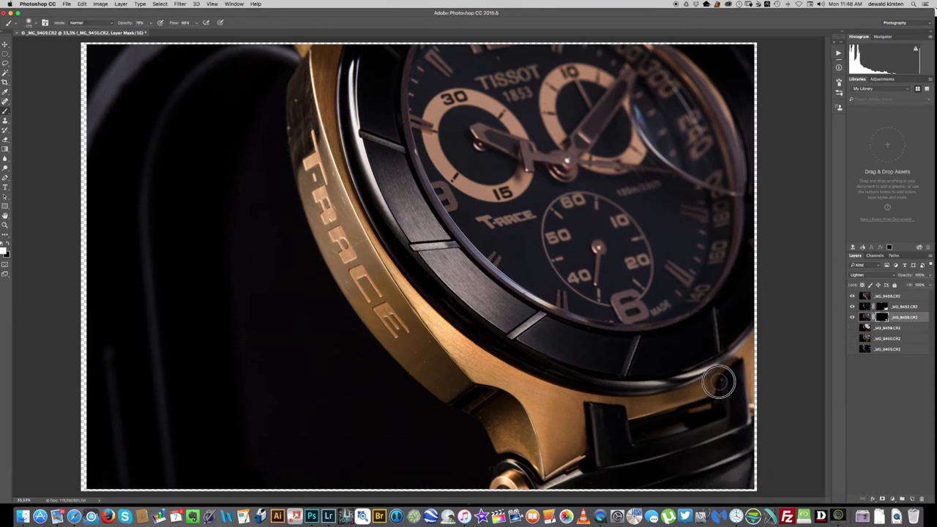
pyautogui.moveTo(743, 354)
pyautogui.mouseDown()
pyautogui.moveTo(654, 402)
pyautogui.moveTo(683, 404)
pyautogui.moveTo(656, 410)
pyautogui.moveTo(695, 396)
pyautogui.moveTo(648, 409)
pyautogui.moveTo(582, 400)
pyautogui.moveTo(579, 443)
pyautogui.mouseUp()
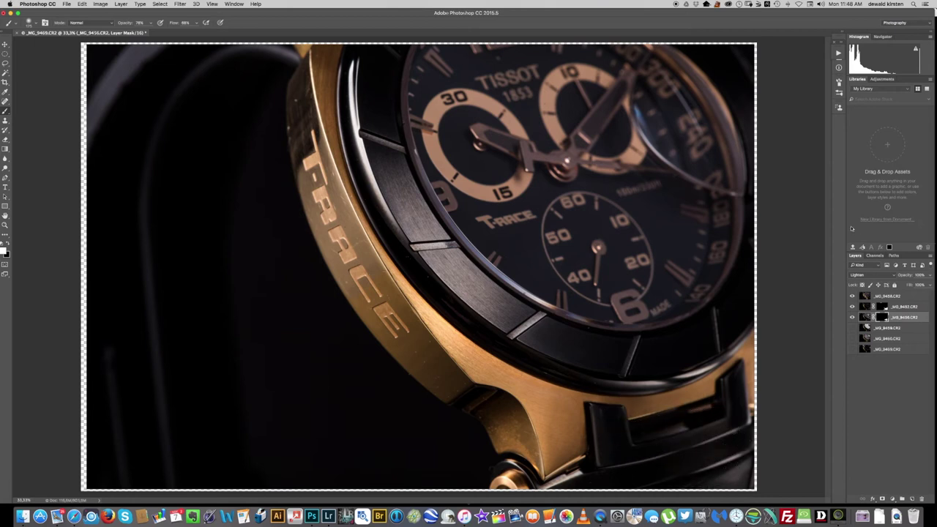
# Toggle the masked third layer off and on to compare the painted strap and lug areas
pyautogui.click(853, 318)
pyautogui.click(852, 318)
pyautogui.click(852, 317)
pyautogui.click(852, 317)
pyautogui.click(852, 318)
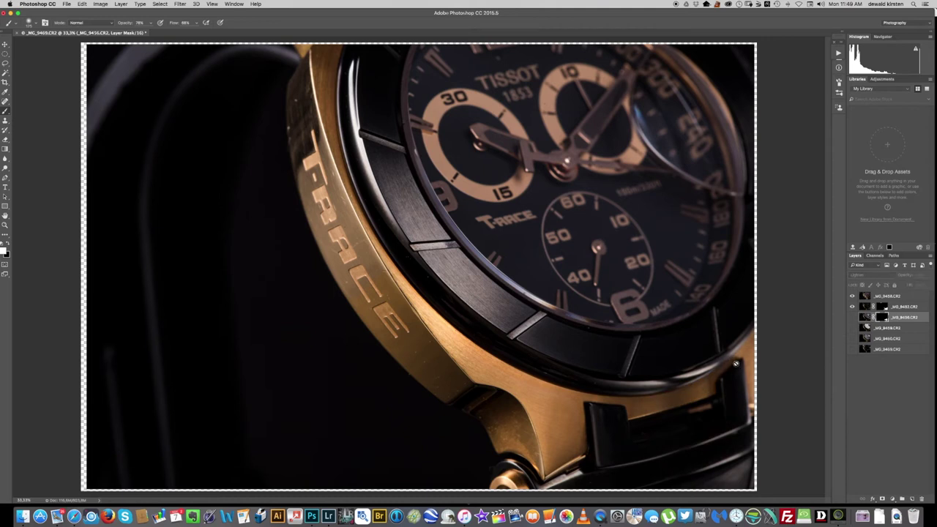
pyautogui.click(852, 318)
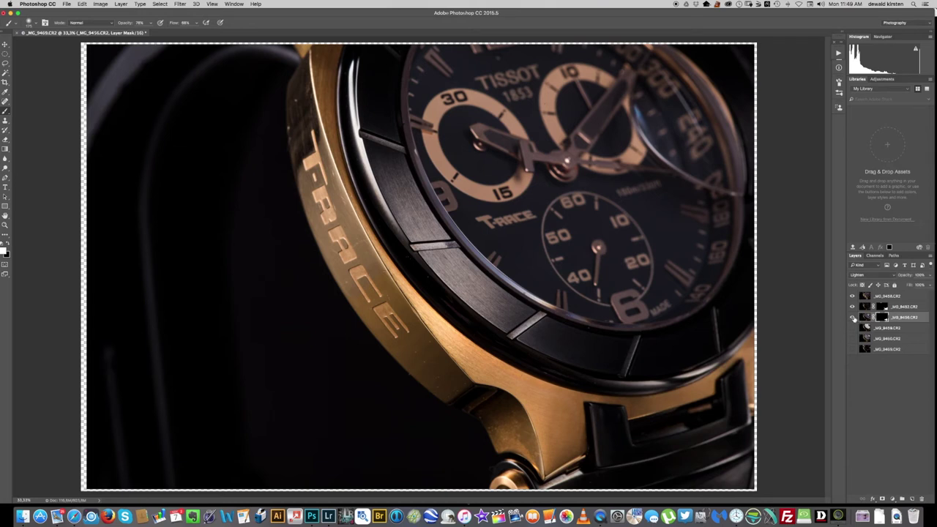
pyautogui.click(851, 317)
pyautogui.click(852, 318)
pyautogui.click(847, 318)
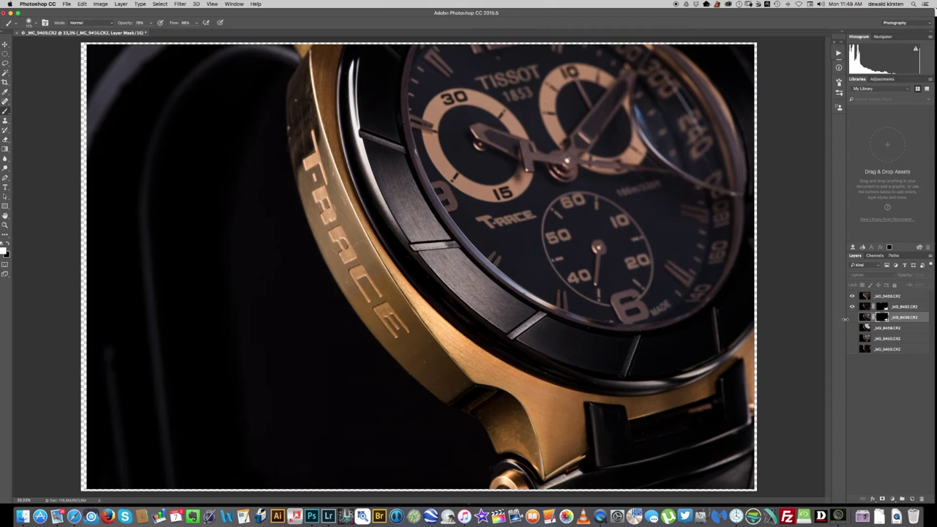
pyautogui.click(851, 317)
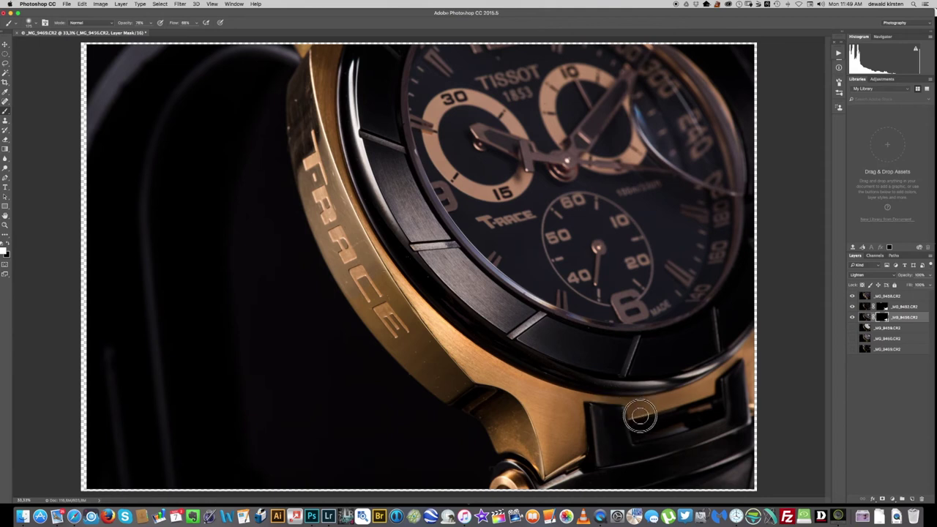
# Show the fourth layer, toggling it to compare its effect on the dial, hands and bezel
pyautogui.click(852, 328)
pyautogui.click(851, 328)
pyautogui.click(851, 328)
pyautogui.click(852, 328)
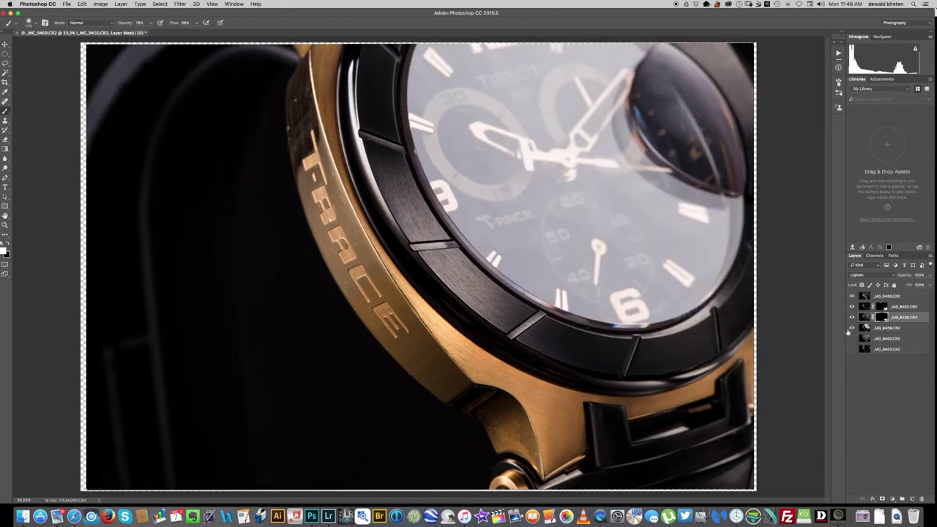
pyautogui.click(852, 329)
pyautogui.click(852, 329)
pyautogui.click(852, 329)
pyautogui.click(852, 329)
pyautogui.click(853, 329)
# Add a black mask to the fourth layer and paint white along the upper-right case edge and upper-left gold case side
pyautogui.click(886, 330)
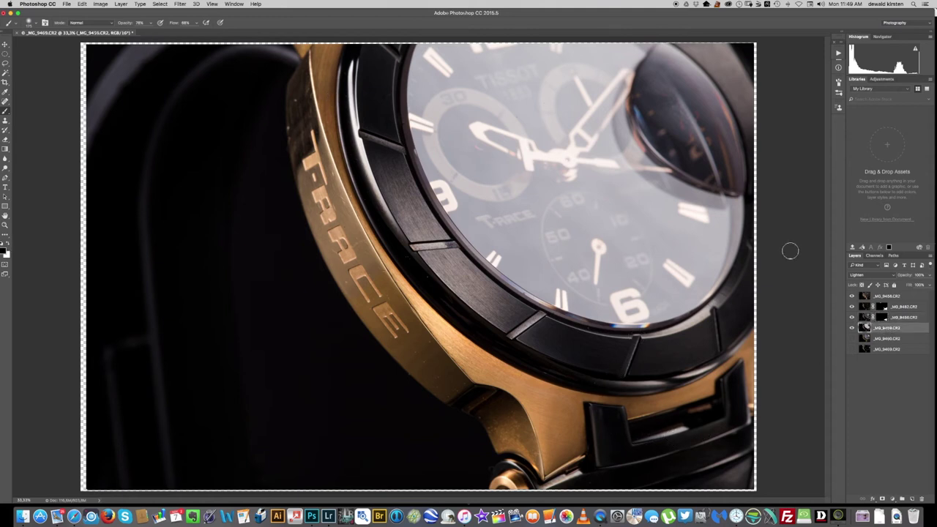
pyautogui.click(882, 499)
pyautogui.press('super+i')
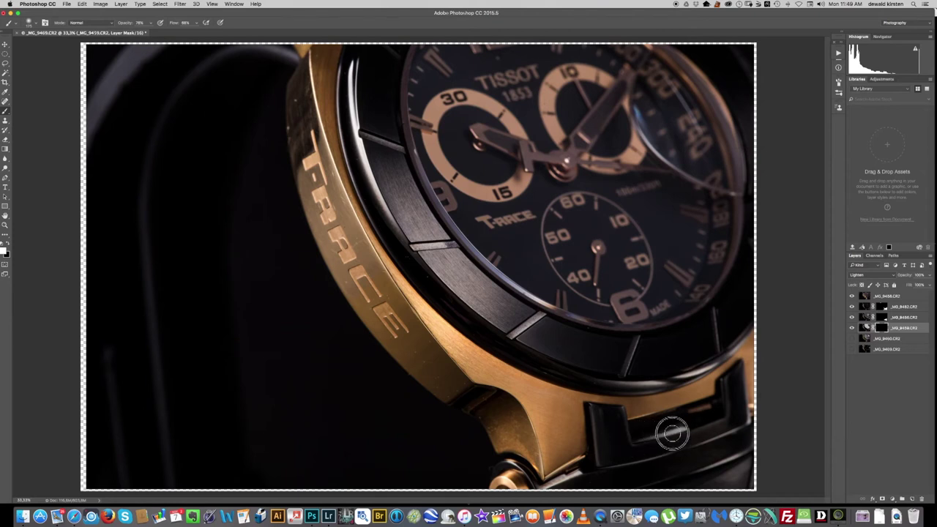
pyautogui.moveTo(727, 84)
pyautogui.mouseDown()
pyautogui.moveTo(760, 132)
pyautogui.moveTo(765, 74)
pyautogui.moveTo(672, 40)
pyautogui.moveTo(746, 92)
pyautogui.moveTo(750, 131)
pyautogui.moveTo(740, 90)
pyautogui.moveTo(683, 37)
pyautogui.moveTo(728, 52)
pyautogui.moveTo(756, 182)
pyautogui.mouseUp()
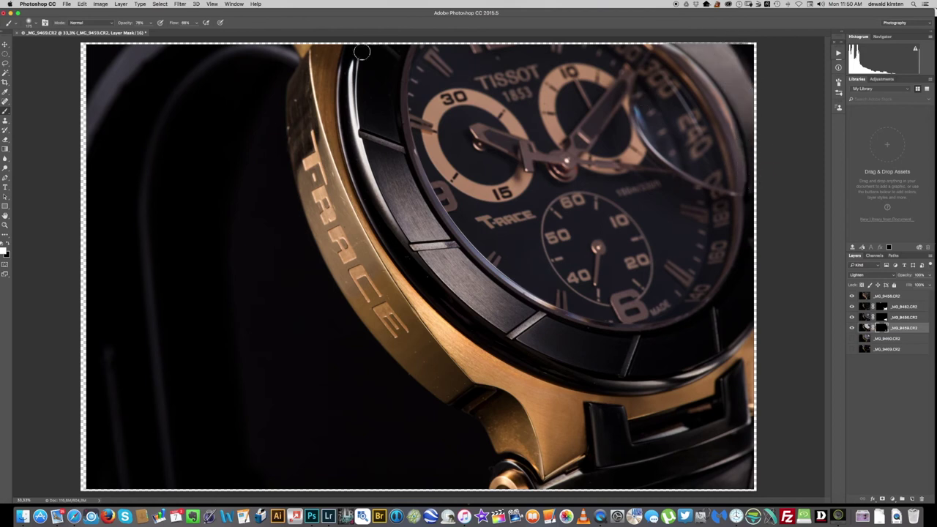
pyautogui.moveTo(324, 84)
pyautogui.mouseDown()
pyautogui.moveTo(322, 64)
pyautogui.moveTo(311, 71)
pyautogui.moveTo(334, 83)
pyautogui.moveTo(328, 96)
pyautogui.moveTo(307, 60)
pyautogui.moveTo(317, 80)
pyautogui.moveTo(332, 61)
pyautogui.moveTo(320, 45)
pyautogui.moveTo(300, 65)
pyautogui.moveTo(301, 44)
pyautogui.moveTo(333, 81)
pyautogui.moveTo(334, 147)
pyautogui.mouseUp()
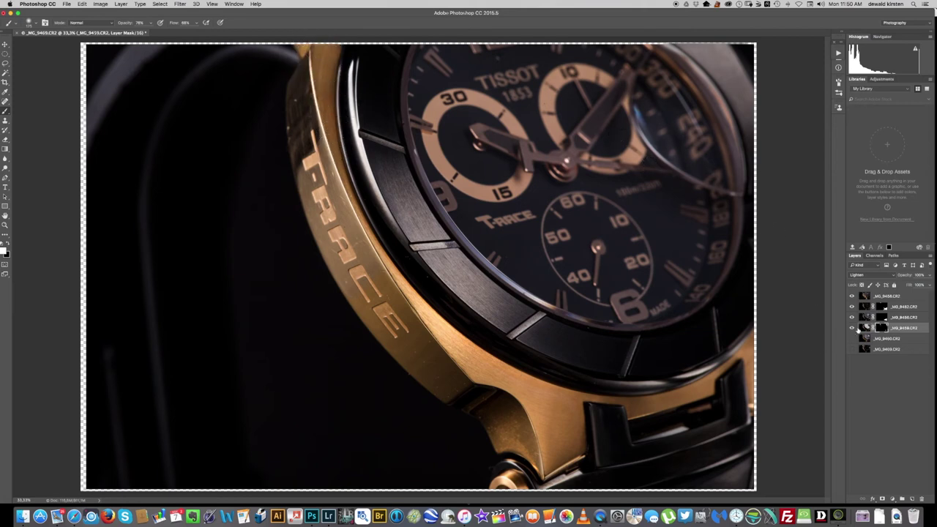
# Toggle the masked fourth layer off and on to compare the painted case edges
pyautogui.click(851, 328)
pyautogui.click(852, 328)
pyautogui.click(848, 328)
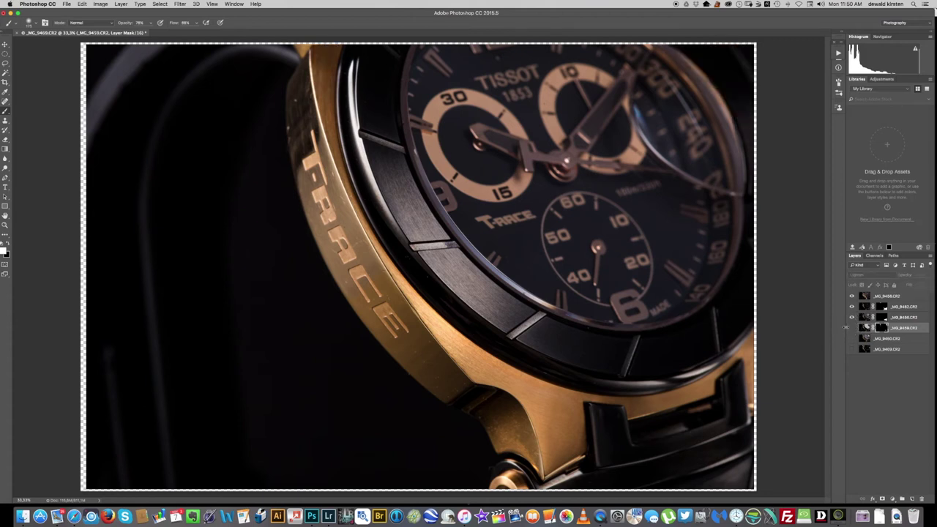
pyautogui.click(851, 328)
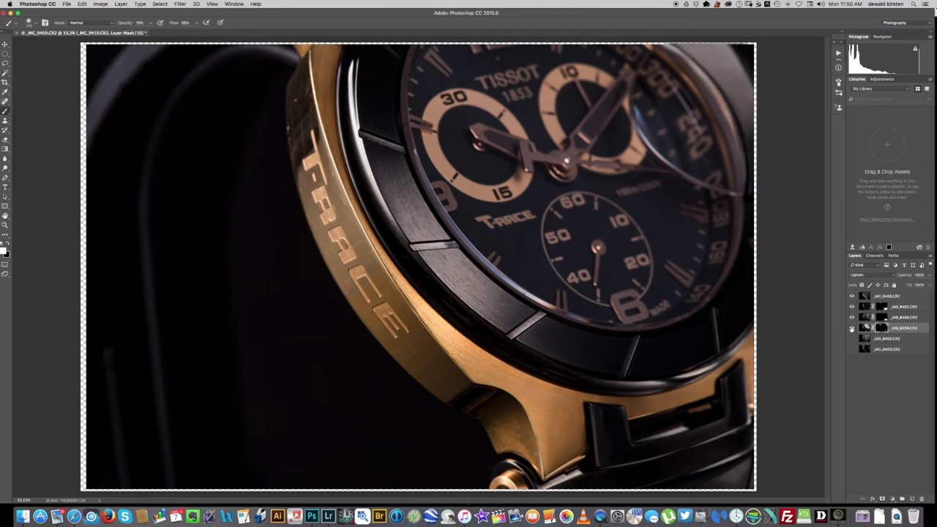
pyautogui.click(851, 328)
pyautogui.click(852, 328)
# Show the fifth layer, _MG_9460.CR2, toggling it repeatedly to compare its effect on the hands, hour markers and numerals
pyautogui.click(852, 338)
pyautogui.click(851, 339)
pyautogui.click(852, 341)
pyautogui.click(852, 340)
pyautogui.click(851, 342)
pyautogui.click(850, 342)
pyautogui.click(852, 341)
pyautogui.click(852, 339)
pyautogui.click(851, 340)
pyautogui.click(853, 341)
pyautogui.click(853, 342)
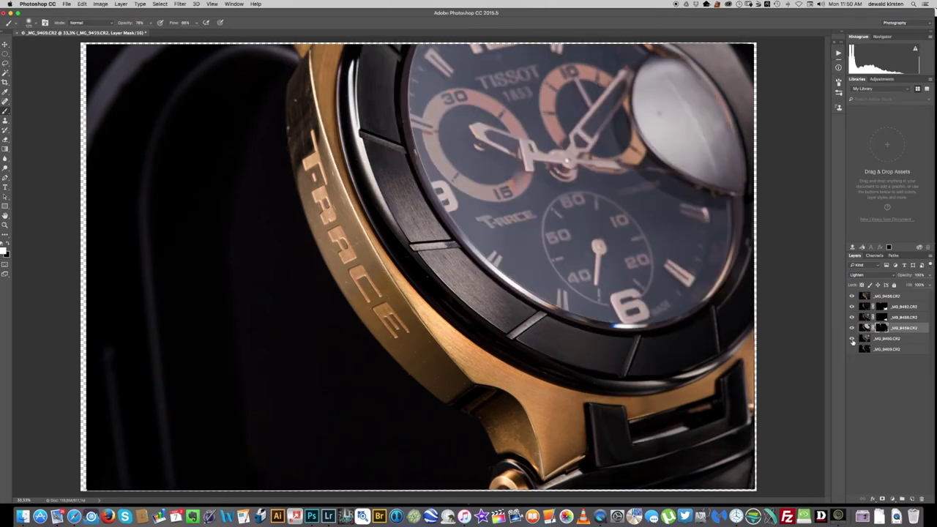
pyautogui.click(853, 341)
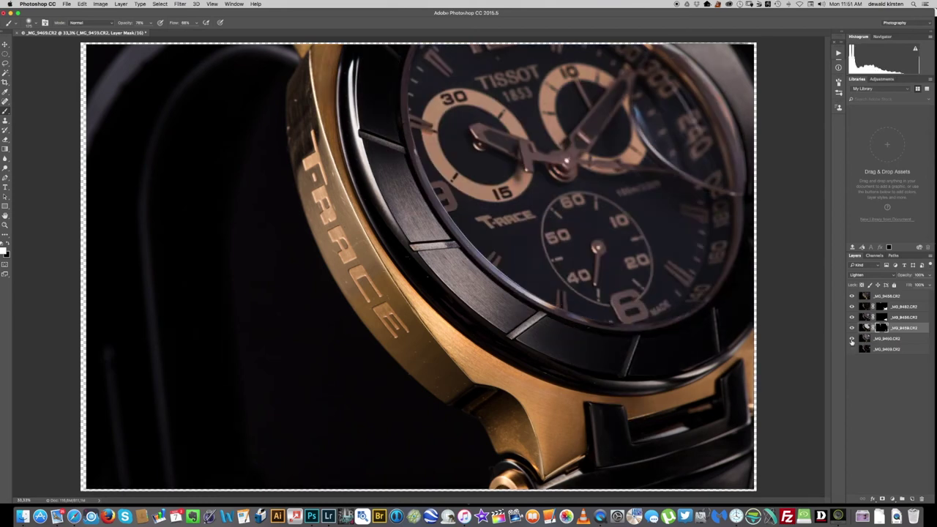
pyautogui.click(852, 341)
pyautogui.click(852, 342)
pyautogui.click(852, 328)
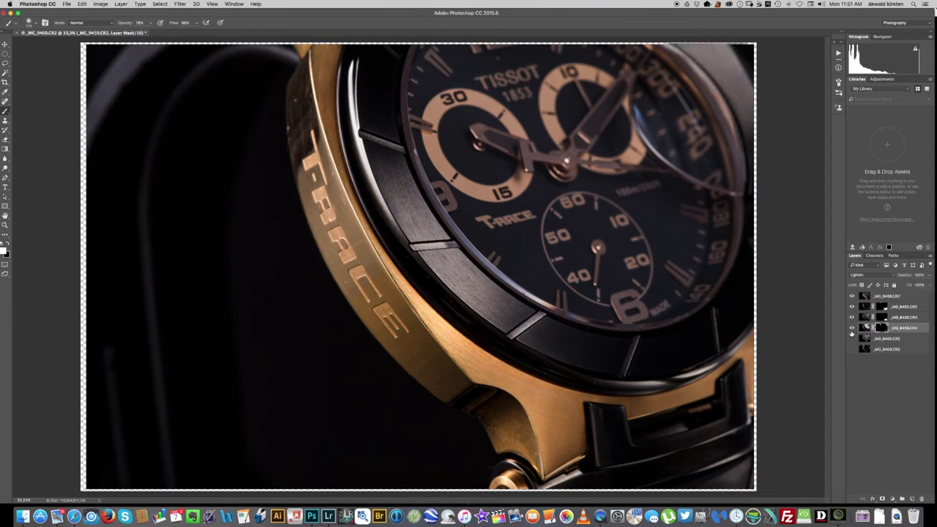
pyautogui.click(852, 328)
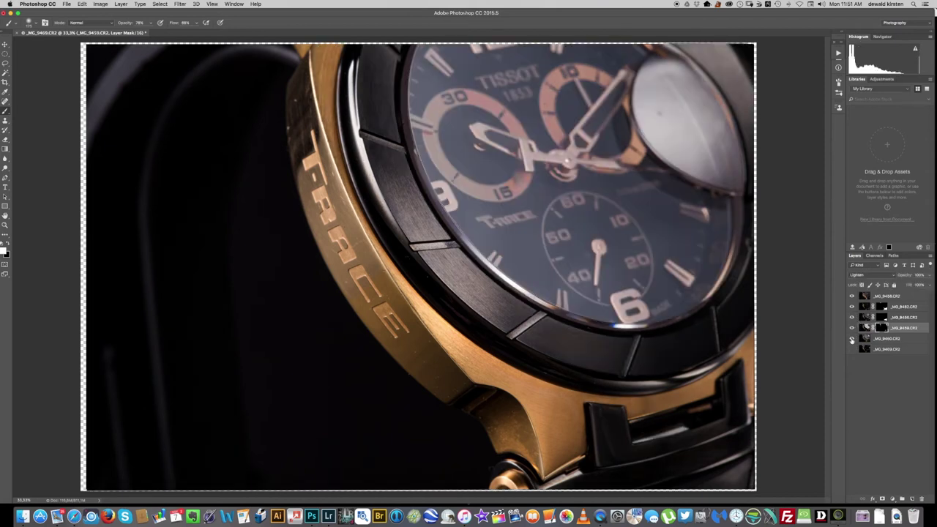
pyautogui.click(851, 339)
pyautogui.click(852, 340)
pyautogui.click(852, 341)
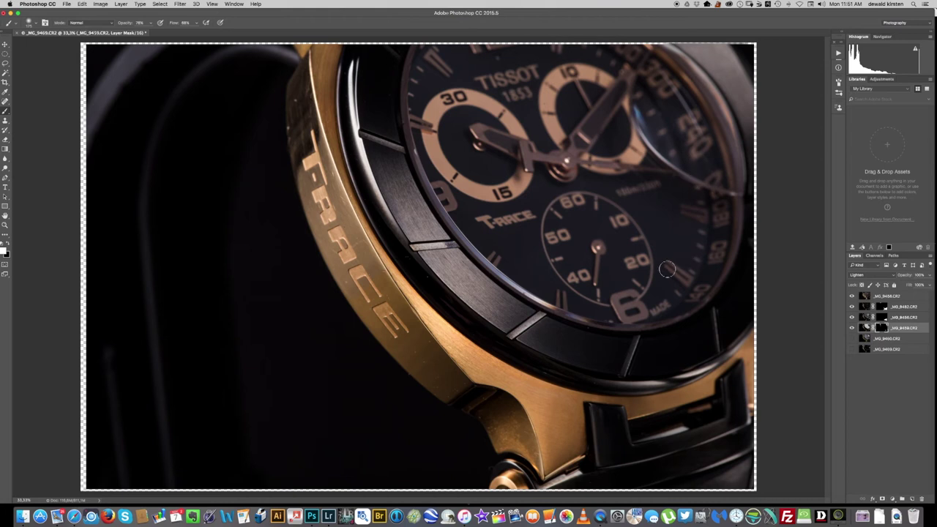
pyautogui.click(853, 339)
pyautogui.click(852, 339)
pyautogui.click(852, 339)
pyautogui.click(852, 339)
pyautogui.click(853, 338)
pyautogui.click(854, 339)
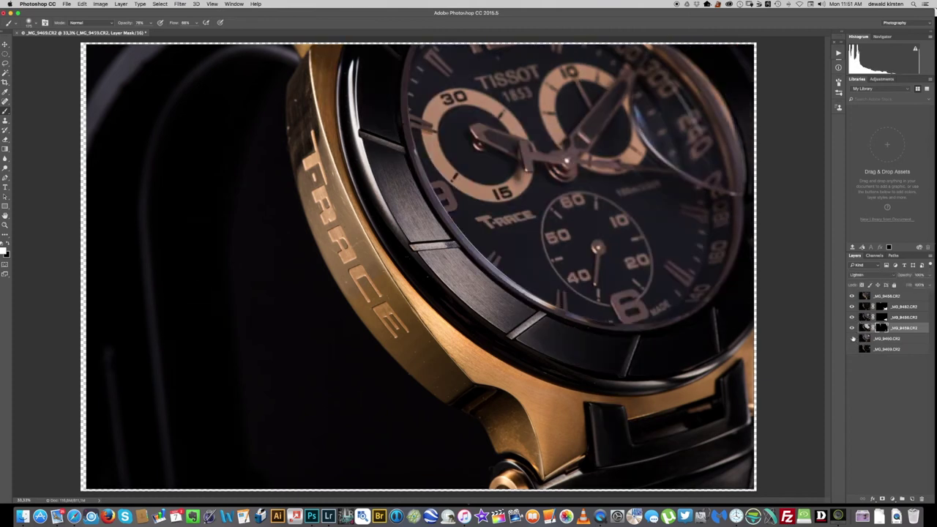
pyautogui.click(853, 339)
# Add a layer mask to _MG_9460.CR2 and invert it to black
pyautogui.click(892, 341)
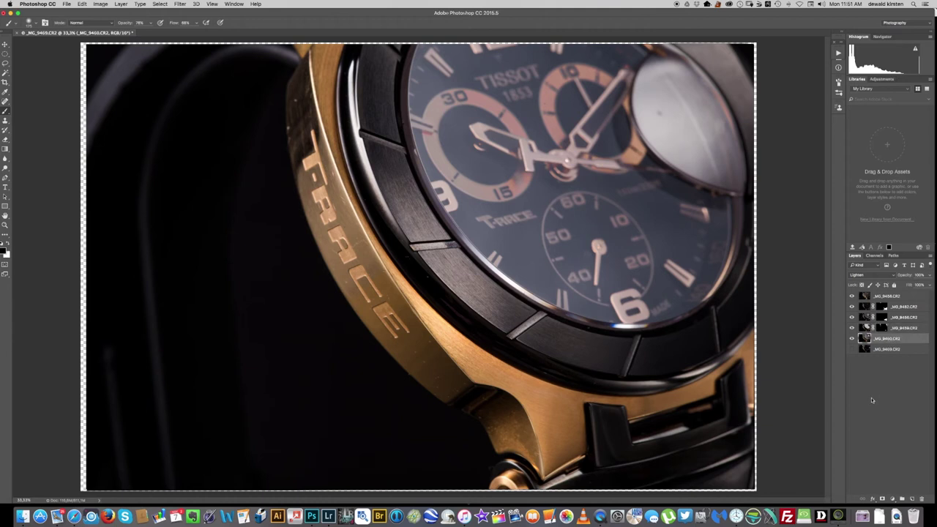
pyautogui.click(882, 498)
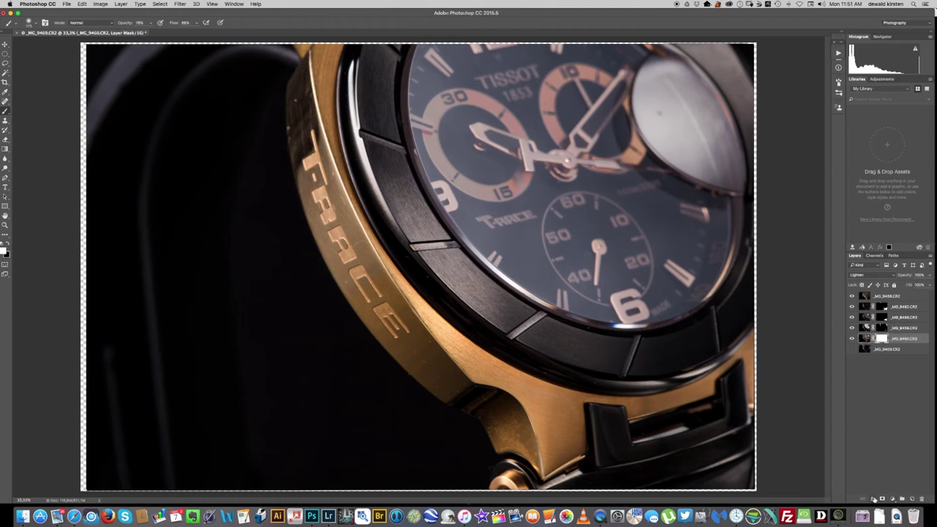
pyautogui.press('super+i')
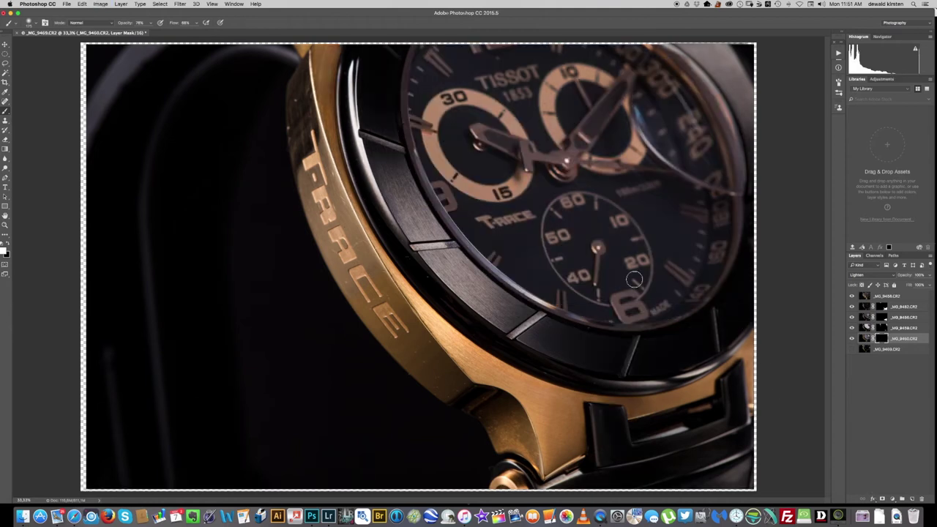
# Try painting white on the _MG_9460.CR2 mask over the two hour markers near the numeral 6 and the 6 itself
pyautogui.moveTo(673, 276)
pyautogui.mouseDown()
pyautogui.moveTo(668, 261)
pyautogui.moveTo(689, 277)
pyautogui.moveTo(681, 278)
pyautogui.moveTo(671, 268)
pyautogui.moveTo(698, 269)
pyautogui.mouseUp()
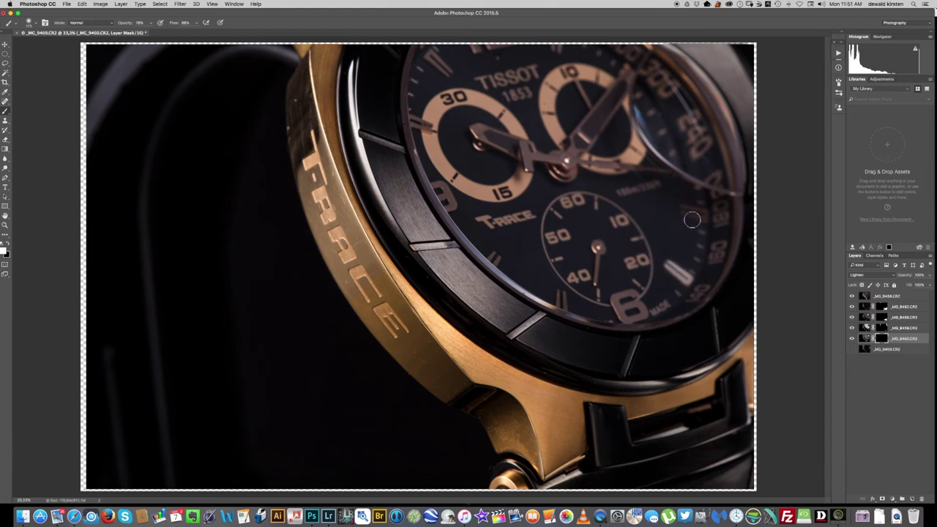
pyautogui.moveTo(690, 210)
pyautogui.mouseDown()
pyautogui.moveTo(703, 217)
pyautogui.moveTo(688, 209)
pyautogui.mouseUp()
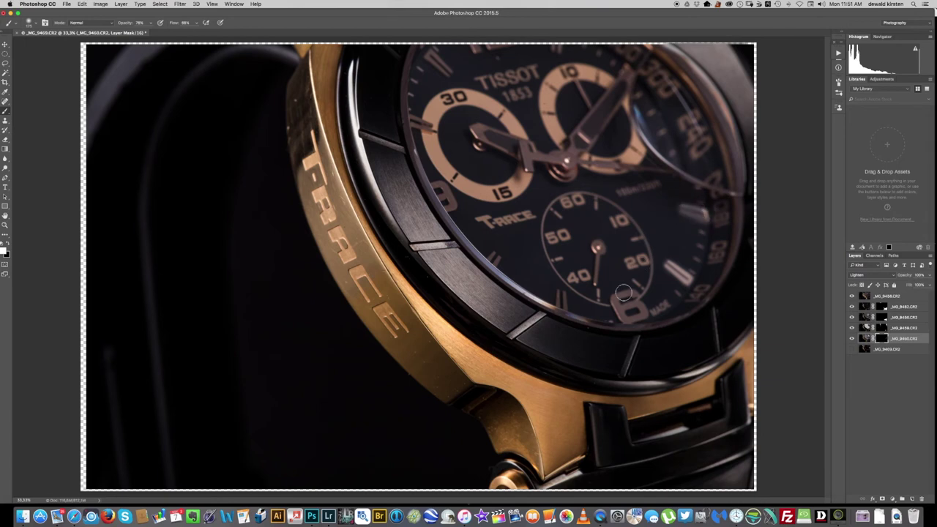
pyautogui.moveTo(636, 295)
pyautogui.mouseDown()
pyautogui.moveTo(620, 314)
pyautogui.moveTo(643, 319)
pyautogui.moveTo(641, 306)
pyautogui.moveTo(622, 306)
pyautogui.moveTo(641, 308)
pyautogui.moveTo(624, 300)
pyautogui.moveTo(632, 296)
pyautogui.moveTo(639, 305)
pyautogui.moveTo(620, 301)
pyautogui.moveTo(640, 312)
pyautogui.moveTo(625, 309)
pyautogui.moveTo(644, 298)
pyautogui.moveTo(653, 309)
pyautogui.moveTo(651, 299)
pyautogui.moveTo(668, 287)
pyautogui.moveTo(640, 283)
pyautogui.mouseUp()
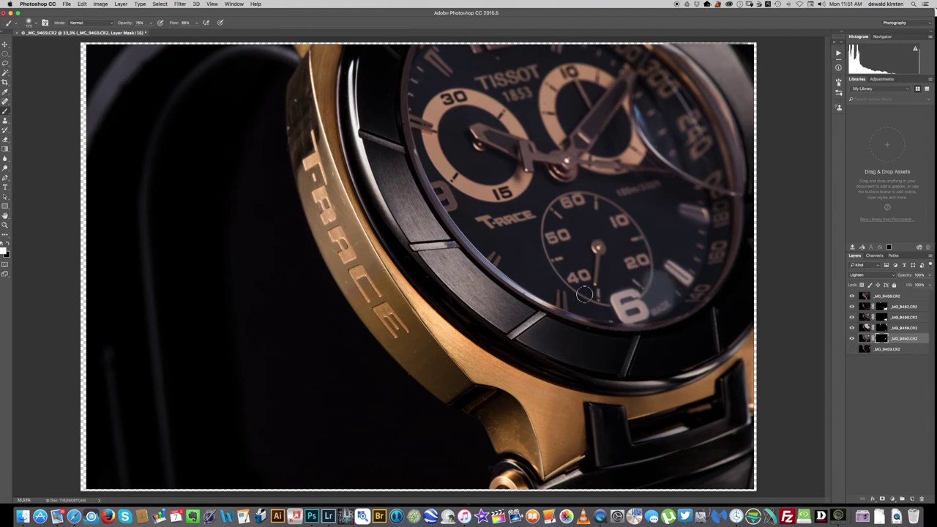
pyautogui.press('super+z')
pyautogui.press('super+z')
pyautogui.press('super+z')
# Try painting white on the mask over the numeral 6 at 100% magnification
pyautogui.press('super+1')
pyautogui.hscroll(8, 682, 261)
pyautogui.moveTo(396, 351)
pyautogui.mouseDown()
pyautogui.moveTo(402, 391)
pyautogui.moveTo(466, 401)
pyautogui.moveTo(472, 364)
pyautogui.moveTo(460, 355)
pyautogui.moveTo(398, 369)
pyautogui.moveTo(469, 388)
pyautogui.moveTo(407, 368)
pyautogui.moveTo(398, 335)
pyautogui.moveTo(386, 336)
pyautogui.moveTo(388, 351)
pyautogui.moveTo(399, 336)
pyautogui.moveTo(456, 332)
pyautogui.moveTo(422, 327)
pyautogui.moveTo(387, 341)
pyautogui.moveTo(399, 398)
pyautogui.mouseUp()
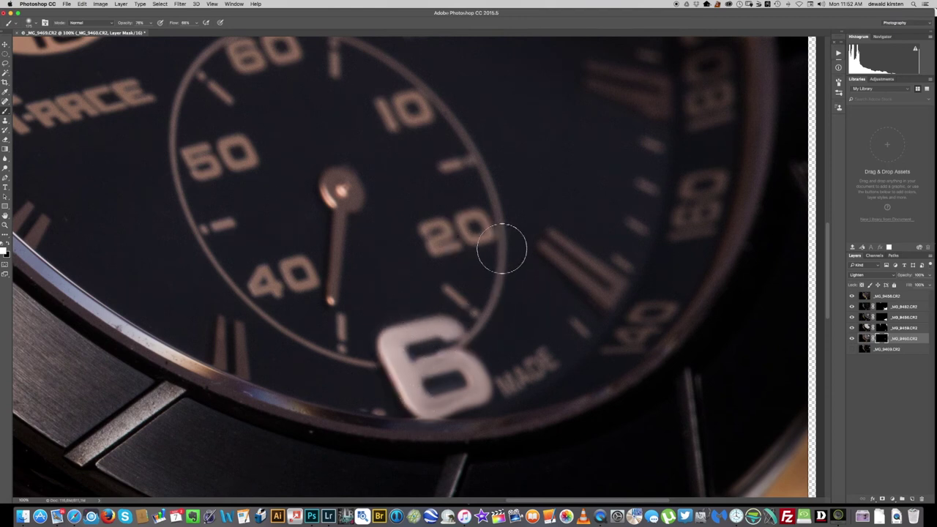
# Undo the brush strokes on the numeral 6 one after another
pyautogui.press('super+z')
pyautogui.press('super+alt+z')
pyautogui.press('super+alt+z')
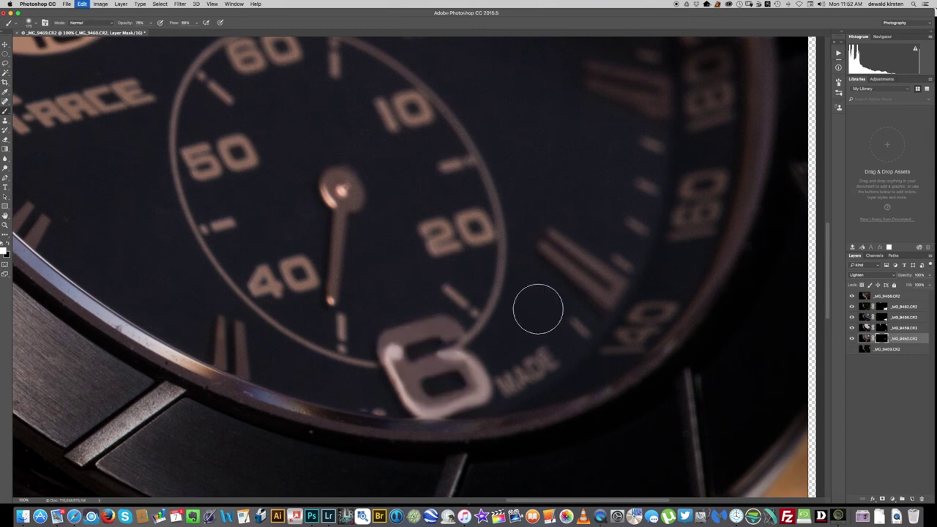
pyautogui.press('super+alt+z')
pyautogui.press('super+alt+z')
pyautogui.press('super+alt+z')
pyautogui.press('super+alt+z')
pyautogui.press('super+alt+z')
pyautogui.press('super+alt+z')
pyautogui.press('super+alt+z')
pyautogui.press('super+alt+z')
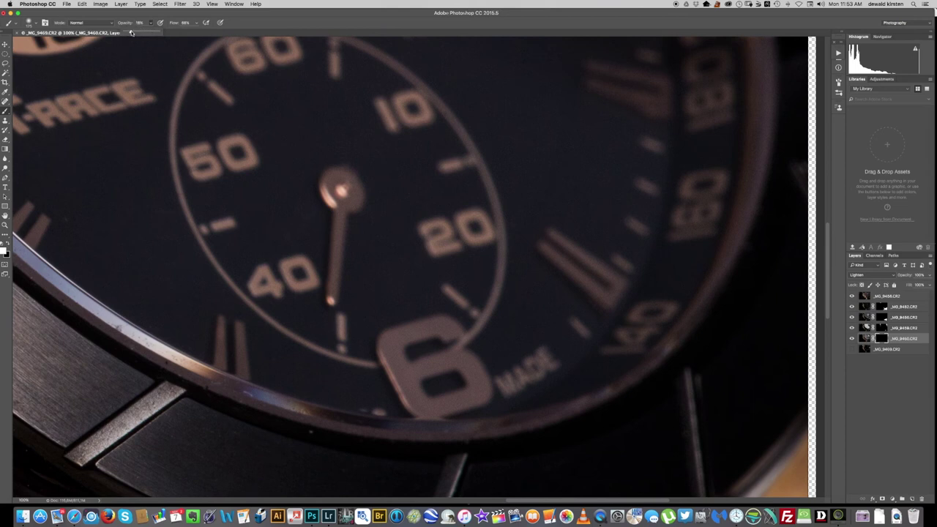
# Lower the brush opacity and paint white on the _MG_9460.CR2 mask over the numeral 6 and the two hour markers beside it
pyautogui.moveTo(131, 32); pyautogui.dragTo(133, 31)
pyautogui.moveTo(407, 329)
pyautogui.mouseDown()
pyautogui.moveTo(456, 330)
pyautogui.moveTo(393, 333)
pyautogui.moveTo(427, 407)
pyautogui.moveTo(481, 396)
pyautogui.moveTo(467, 358)
pyautogui.moveTo(421, 362)
pyautogui.moveTo(444, 360)
pyautogui.mouseUp()
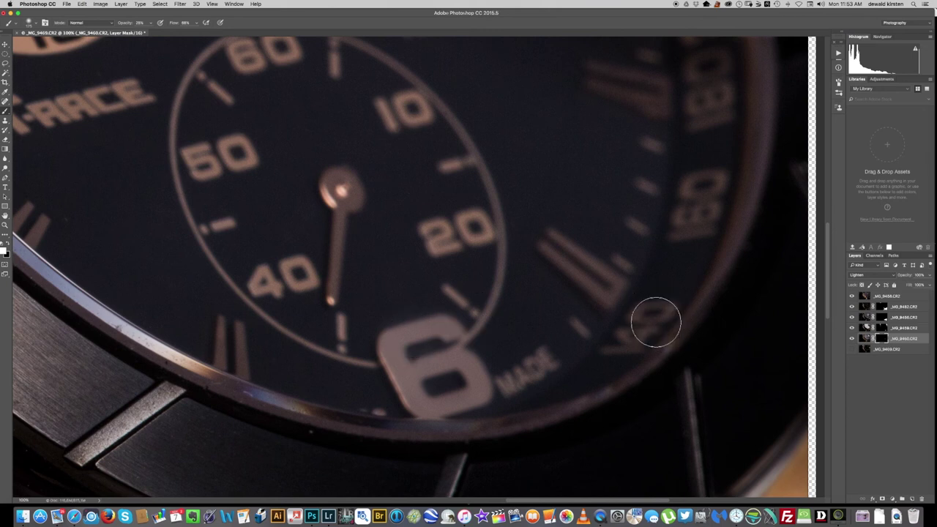
pyautogui.moveTo(574, 242)
pyautogui.mouseDown()
pyautogui.moveTo(569, 251)
pyautogui.moveTo(607, 278)
pyautogui.moveTo(596, 282)
pyautogui.moveTo(550, 249)
pyautogui.moveTo(569, 251)
pyautogui.mouseUp()
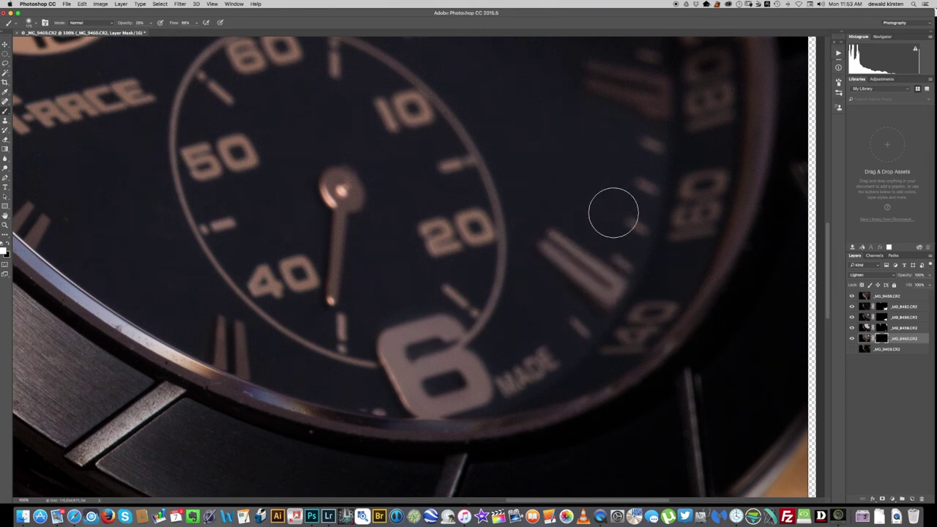
pyautogui.scroll(5, 613, 213)
pyautogui.moveTo(563, 173)
pyautogui.mouseDown()
pyautogui.moveTo(596, 209)
pyautogui.moveTo(655, 222)
pyautogui.moveTo(651, 234)
pyautogui.moveTo(596, 215)
pyautogui.moveTo(658, 244)
pyautogui.moveTo(637, 213)
pyautogui.moveTo(614, 211)
pyautogui.mouseUp()
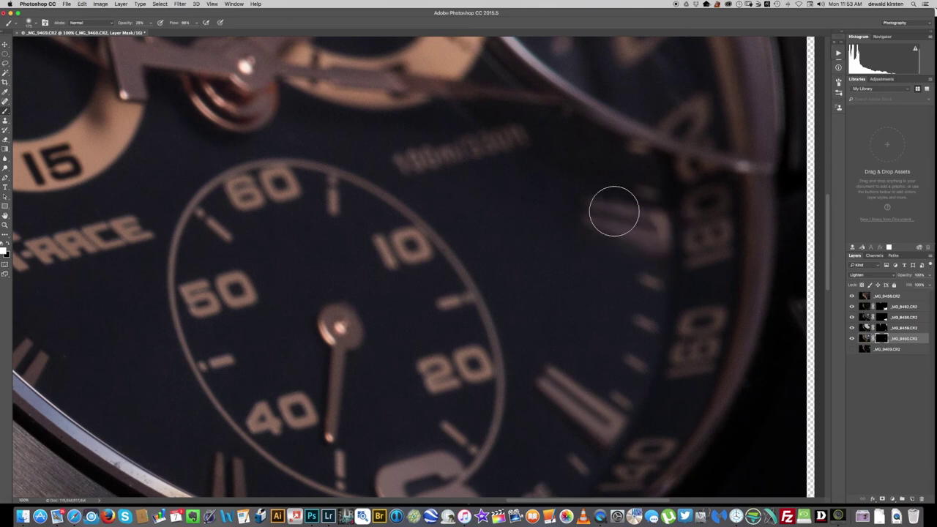
# Try a hard round brush on the _MG_9460.CR2 mask over the hour marker beside 180
pyautogui.click(30, 23)
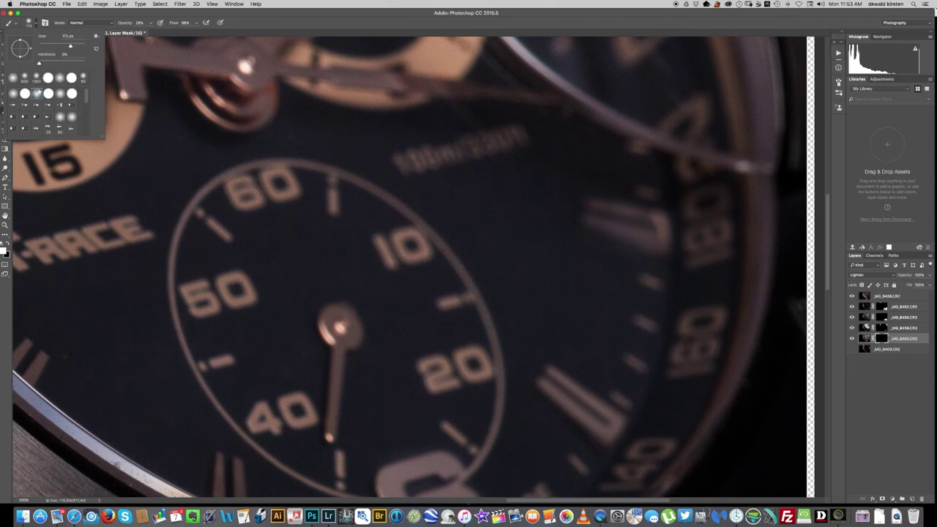
pyautogui.click(25, 95)
pyautogui.click(615, 229)
pyautogui.press('super+z')
# Try painting white over the hour marker beside 180 with a much smaller hard brush, undoing the strokes
pyautogui.click(29, 23)
pyautogui.click(642, 236)
pyautogui.press('[')
pyautogui.press('[')
pyautogui.press('[')
pyautogui.press('[')
pyautogui.press('[')
pyautogui.press('[')
pyautogui.press('[')
pyautogui.press('[')
pyautogui.moveTo(635, 232)
pyautogui.mouseDown()
pyautogui.moveTo(657, 217)
pyautogui.moveTo(628, 211)
pyautogui.moveTo(657, 211)
pyautogui.moveTo(663, 248)
pyautogui.mouseUp()
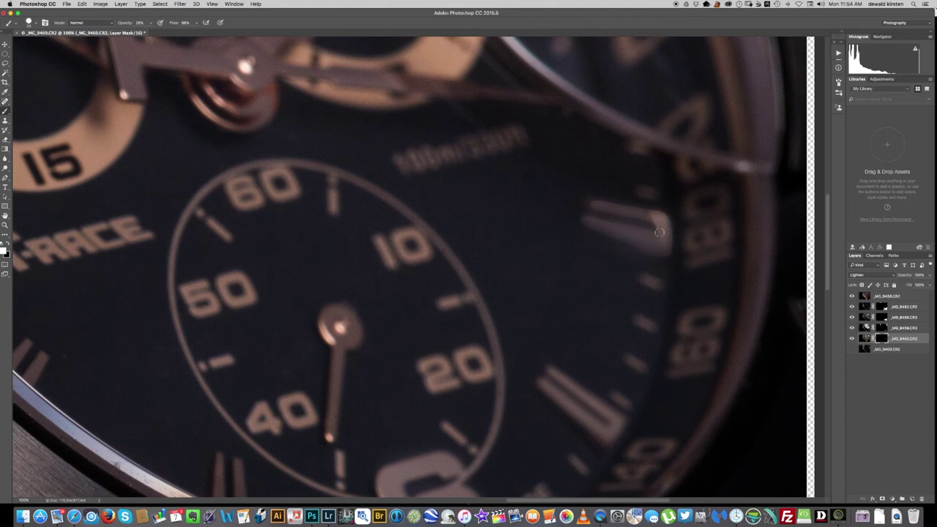
pyautogui.press('super+alt+z')
pyautogui.press('super+alt+z')
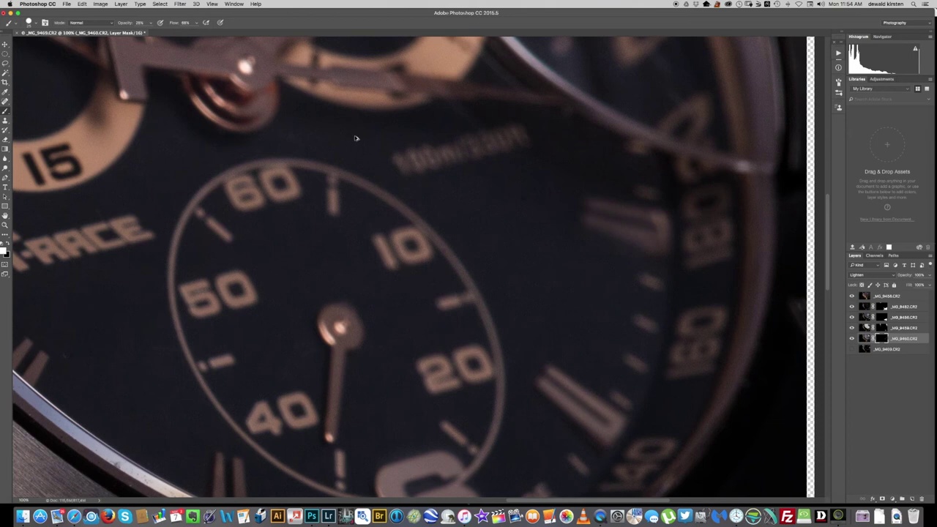
# Try painting with the small brush on the _MG_9460.CR2 layer image near the seconds subdial
pyautogui.click(30, 22)
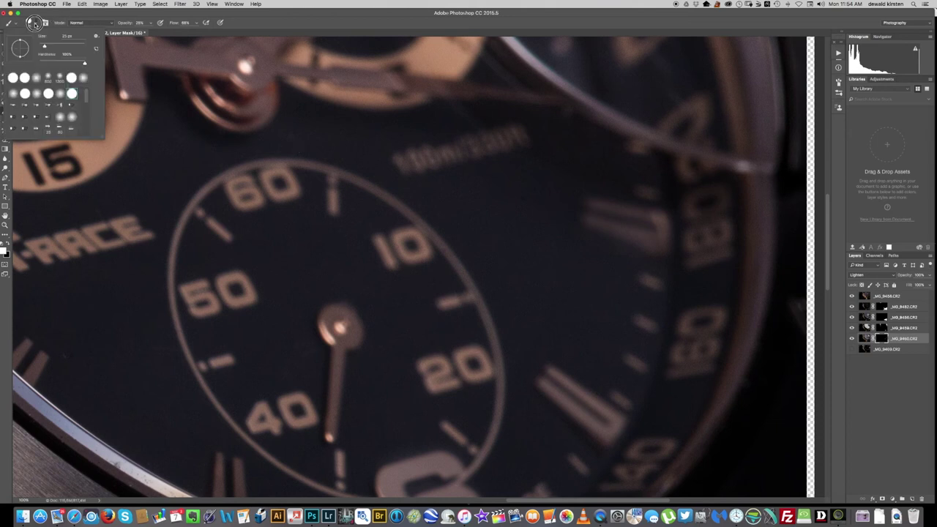
pyautogui.keyDown('alt'); pyautogui.click(36, 95); pyautogui.keyUp('alt')
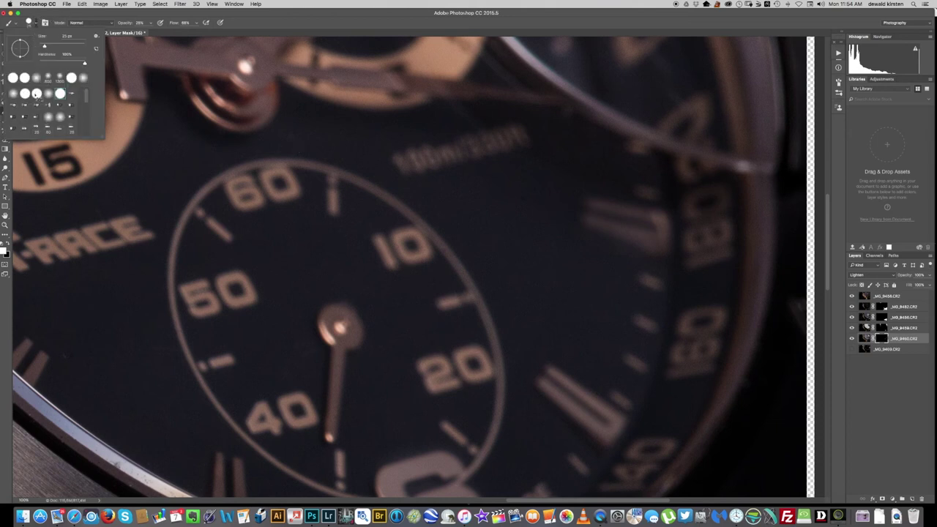
pyautogui.press('Return')
pyautogui.keyDown('alt'); pyautogui.keyDown('super'); pyautogui.moveTo(515, 208); pyautogui.dragTo(530, 221); pyautogui.keyUp('super'); pyautogui.keyUp('alt')
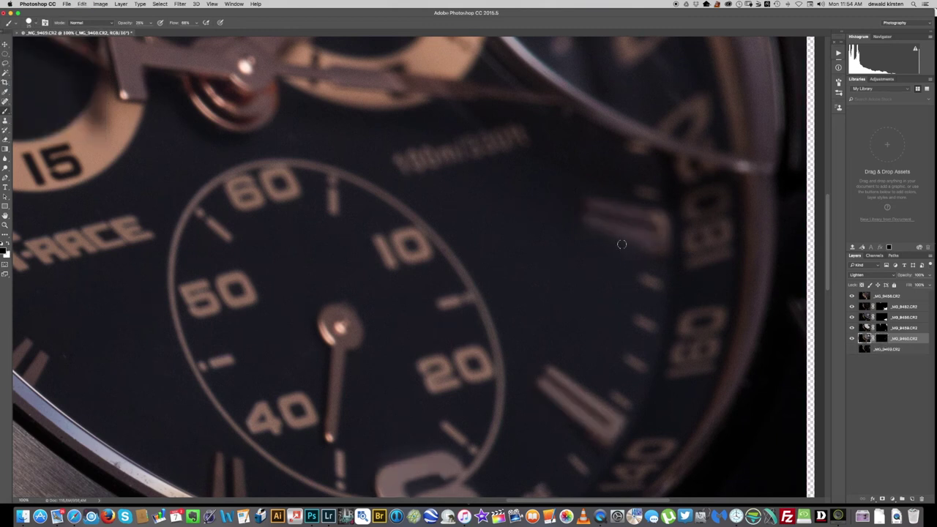
pyautogui.press('super+z')
# Try a stroke with swapped colours between the two hour markers, undo it and target the _MG_9460.CR2 mask
pyautogui.click(852, 339)
pyautogui.click(853, 339)
pyautogui.press('super+z')
pyautogui.press('x')
pyautogui.moveTo(569, 227)
pyautogui.mouseDown()
pyautogui.moveTo(633, 233)
pyautogui.moveTo(617, 232)
pyautogui.moveTo(652, 213)
pyautogui.moveTo(659, 251)
pyautogui.moveTo(627, 306)
pyautogui.mouseUp()
pyautogui.press('super+z')
pyautogui.click(882, 338)
pyautogui.press('super+z')
# Undo the remaining brush strokes one after another and invert the _MG_9460.CR2 mask
pyautogui.press('alt+super+z')
pyautogui.press('alt+super+z')
pyautogui.press('alt+super+z')
pyautogui.press('alt+super+z')
pyautogui.press('super+i')
# Try painting white on the mask along the two bars of the hour marker near 140
pyautogui.moveTo(547, 385)
pyautogui.mouseDown()
pyautogui.moveTo(579, 416)
pyautogui.moveTo(622, 427)
pyautogui.mouseUp()
pyautogui.moveTo(551, 368)
pyautogui.mouseDown()
pyautogui.moveTo(571, 383)
pyautogui.moveTo(560, 395)
pyautogui.moveTo(566, 383)
pyautogui.moveTo(612, 416)
pyautogui.moveTo(587, 421)
pyautogui.mouseUp()
pyautogui.press('alt+super+z')
pyautogui.press('alt+super+z')
pyautogui.press('alt+super+z')
# Try another brush preset on the mask over the hour marker beside 180 and the numeral 6
pyautogui.click(34, 24)
pyautogui.click(51, 95)
pyautogui.moveTo(643, 237); pyautogui.dragTo(661, 236)
pyautogui.scroll(-5, 652, 208)
pyautogui.moveTo(384, 342)
pyautogui.mouseDown()
pyautogui.moveTo(399, 386)
pyautogui.moveTo(448, 371)
pyautogui.moveTo(470, 399)
pyautogui.moveTo(435, 414)
pyautogui.moveTo(413, 408)
pyautogui.moveTo(395, 377)
pyautogui.moveTo(451, 370)
pyautogui.moveTo(411, 399)
pyautogui.moveTo(440, 406)
pyautogui.moveTo(414, 401)
pyautogui.moveTo(403, 346)
pyautogui.moveTo(450, 335)
pyautogui.moveTo(413, 341)
pyautogui.mouseUp()
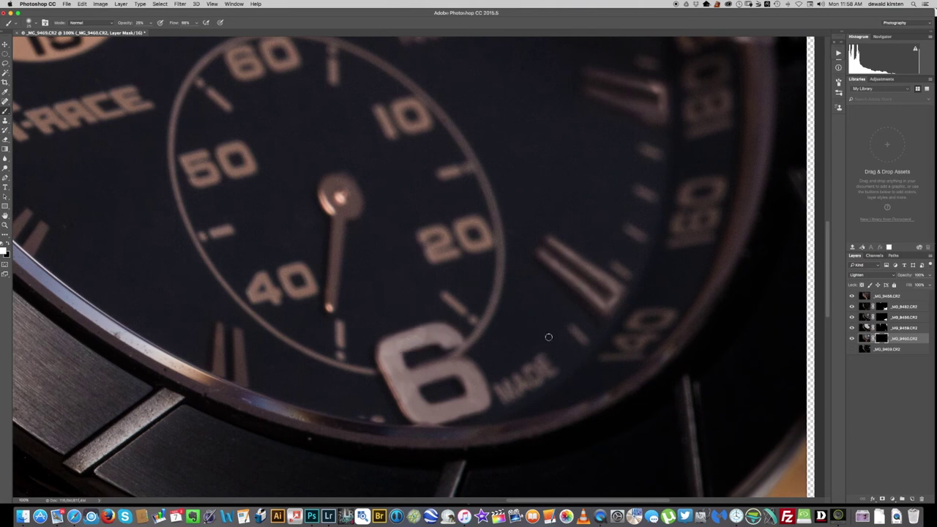
# Compare the whole watch with and without the masked _MG_9460.CR2 layer by toggling its visibility
pyautogui.press('super+minus')
pyautogui.press('super+minus')
pyautogui.press('super+minus')
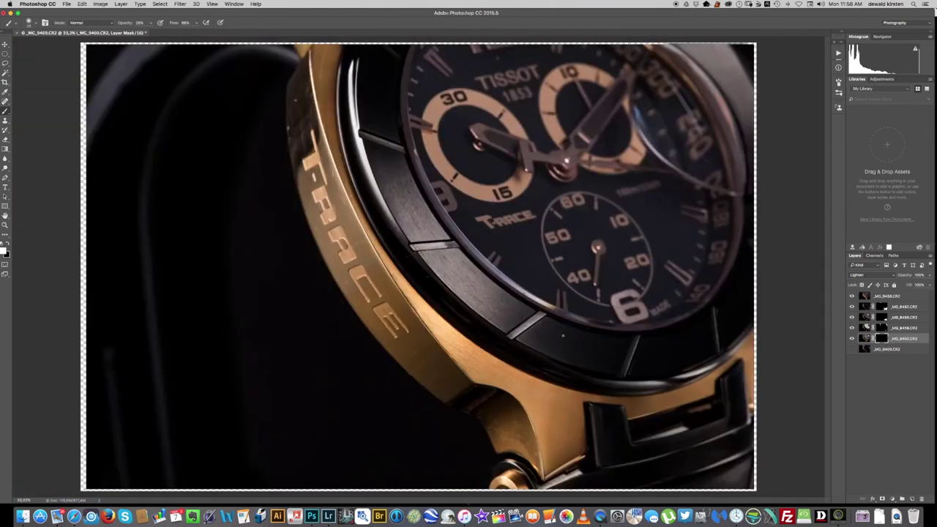
pyautogui.click(852, 338)
pyautogui.click(853, 339)
pyautogui.click(853, 339)
pyautogui.click(853, 339)
pyautogui.click(853, 338)
pyautogui.click(853, 338)
pyautogui.click(853, 339)
pyautogui.click(852, 338)
# Delete the layer mask of _MG_9460.CR2 and reset the colours to default
pyautogui.press('super+z')
pyautogui.moveTo(882, 338); pyautogui.dragTo(921, 499)
pyautogui.press('d')
# Toggle the unmasked _MG_9460.CR2 layer repeatedly to examine which dial highlights it adds
pyautogui.click(852, 339)
pyautogui.click(853, 338)
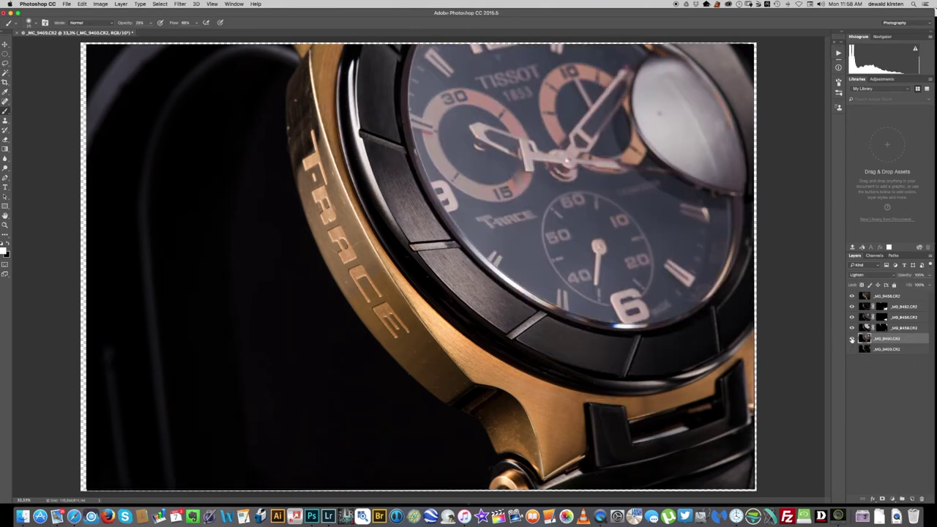
pyautogui.click(853, 339)
pyautogui.click(853, 338)
pyautogui.click(853, 338)
pyautogui.click(852, 338)
pyautogui.click(851, 339)
pyautogui.click(851, 338)
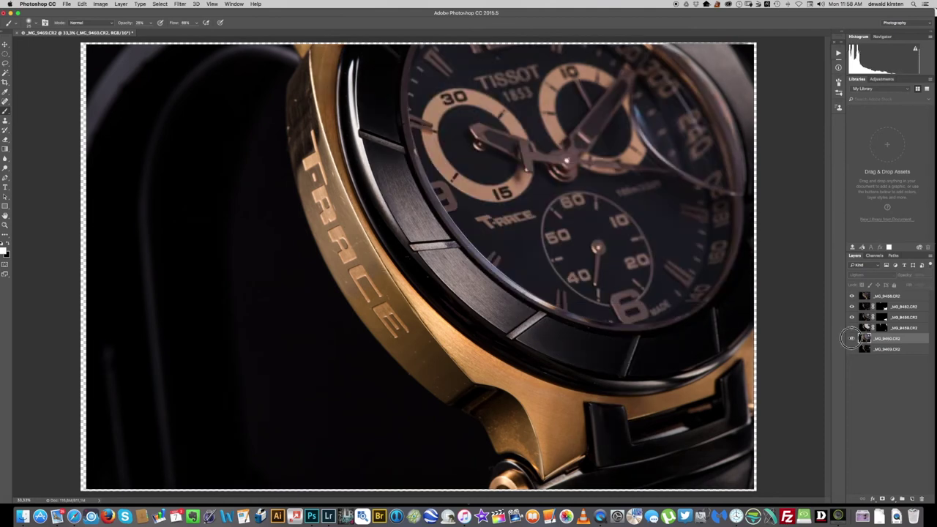
pyautogui.click(851, 338)
pyautogui.click(852, 339)
pyautogui.click(852, 339)
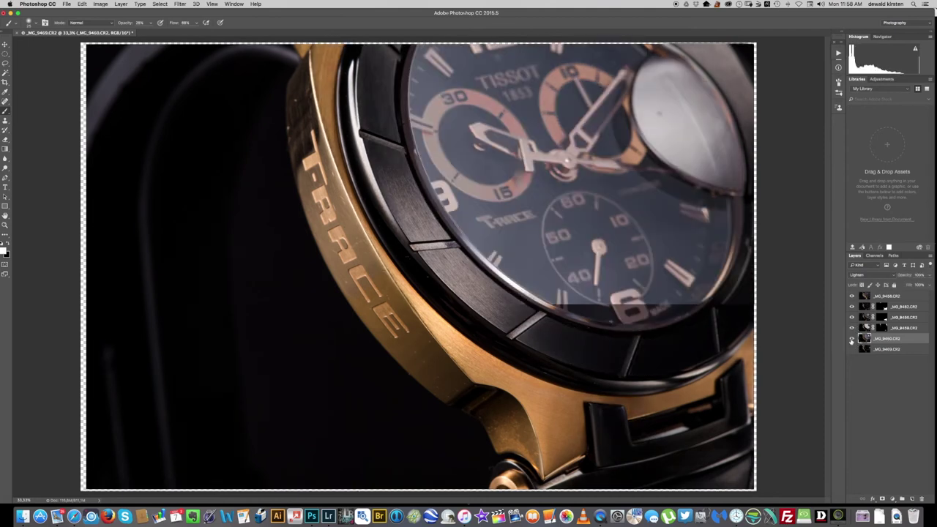
pyautogui.click(852, 339)
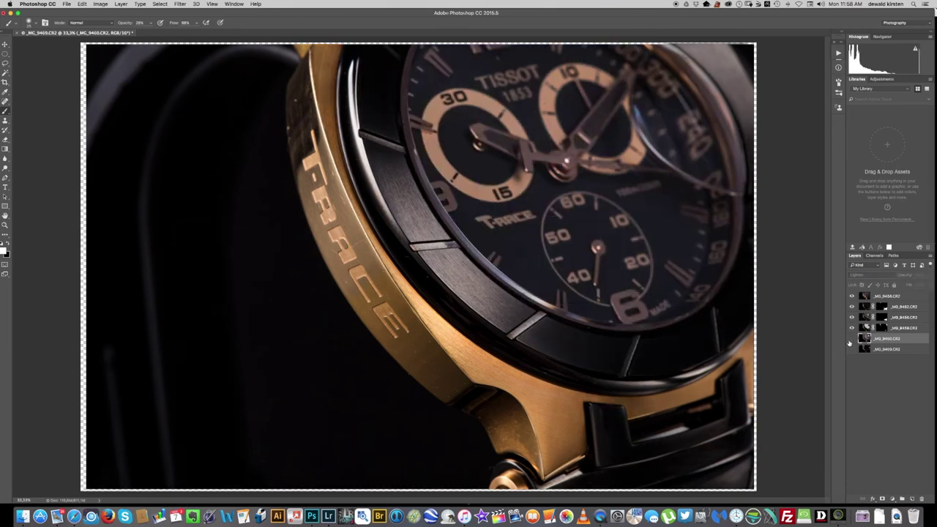
pyautogui.click(852, 339)
pyautogui.click(851, 340)
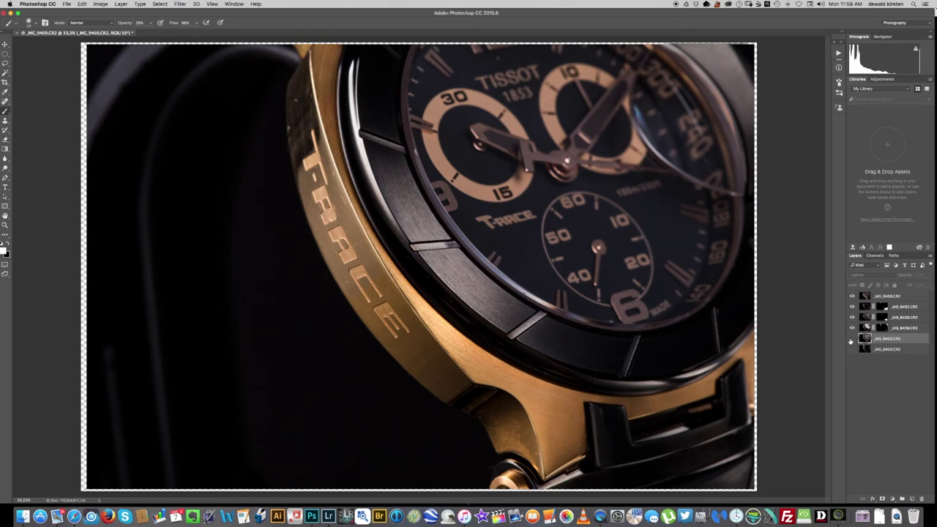
pyautogui.click(851, 340)
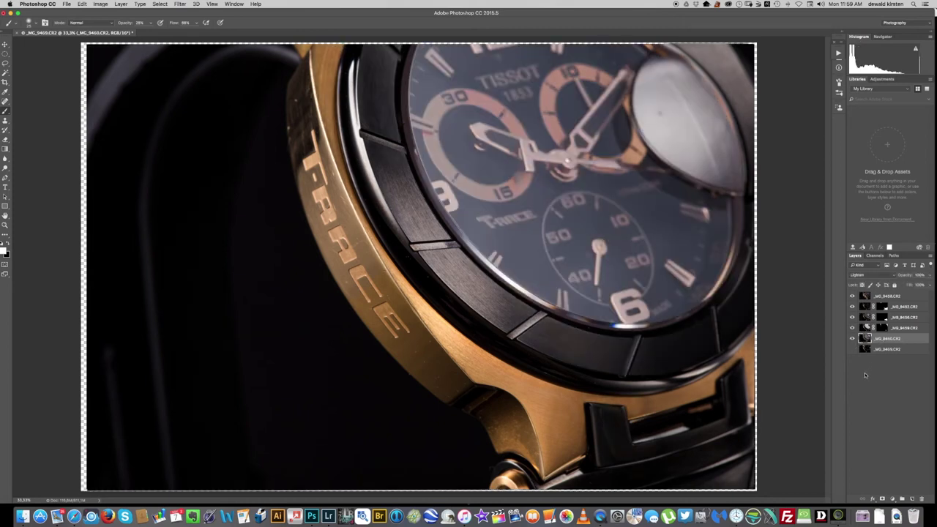
# Add a new black mask to _MG_9460.CR2 and paint white over the hour hand and the lower dial
pyautogui.click(883, 499)
pyautogui.press('super+i')
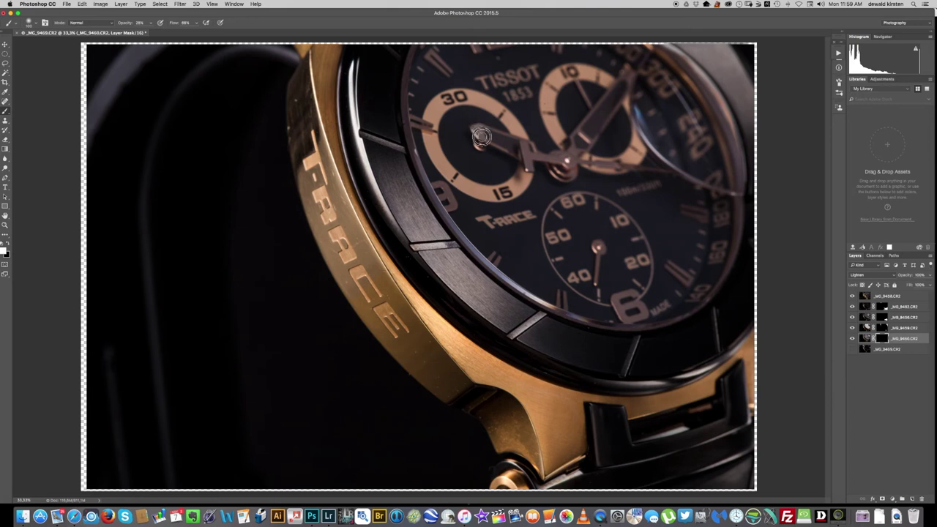
pyautogui.moveTo(478, 131)
pyautogui.mouseDown()
pyautogui.moveTo(502, 148)
pyautogui.moveTo(567, 161)
pyautogui.moveTo(563, 174)
pyautogui.moveTo(494, 131)
pyautogui.moveTo(551, 148)
pyautogui.mouseUp()
pyautogui.moveTo(523, 257); pyautogui.dragTo(524, 238)
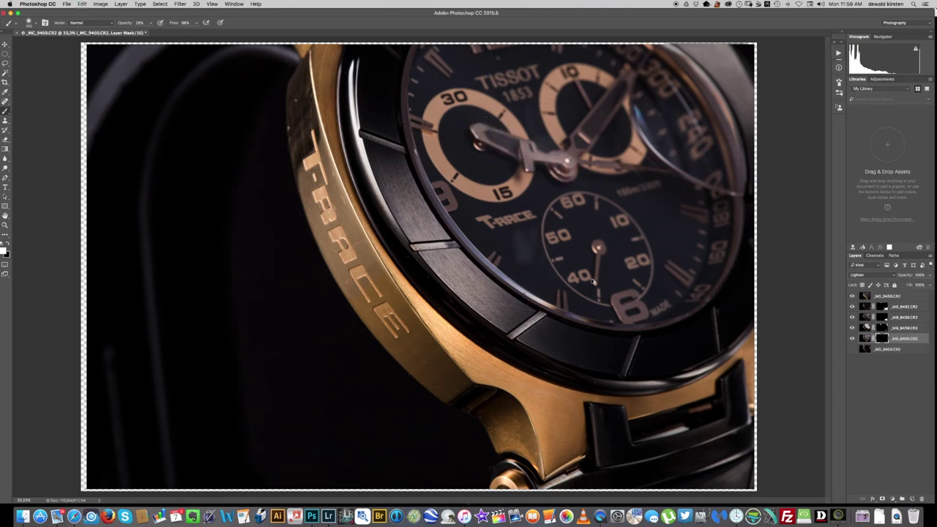
# Enlarge the brush preset picker and save the current soft round brush as a new preset
pyautogui.click(29, 23)
pyautogui.click(96, 35)
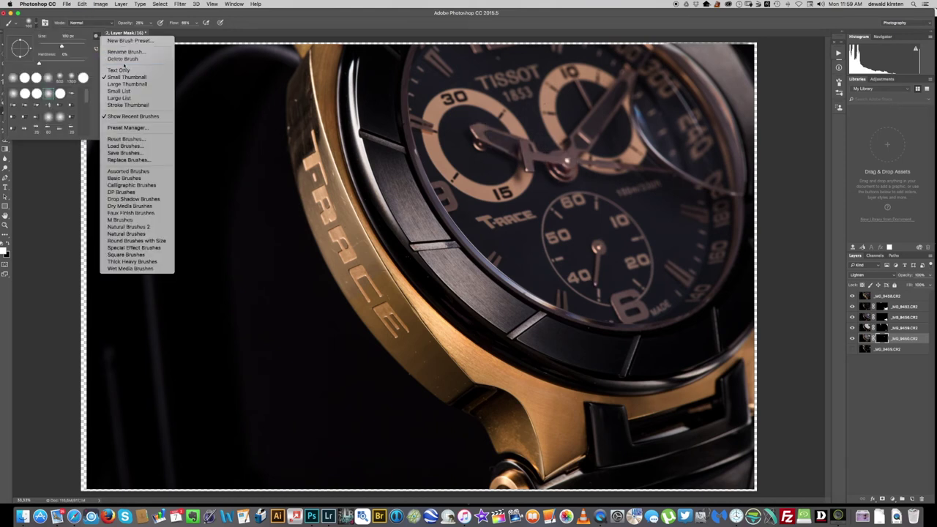
pyautogui.click(83, 5)
pyautogui.rightClick(238, 157)
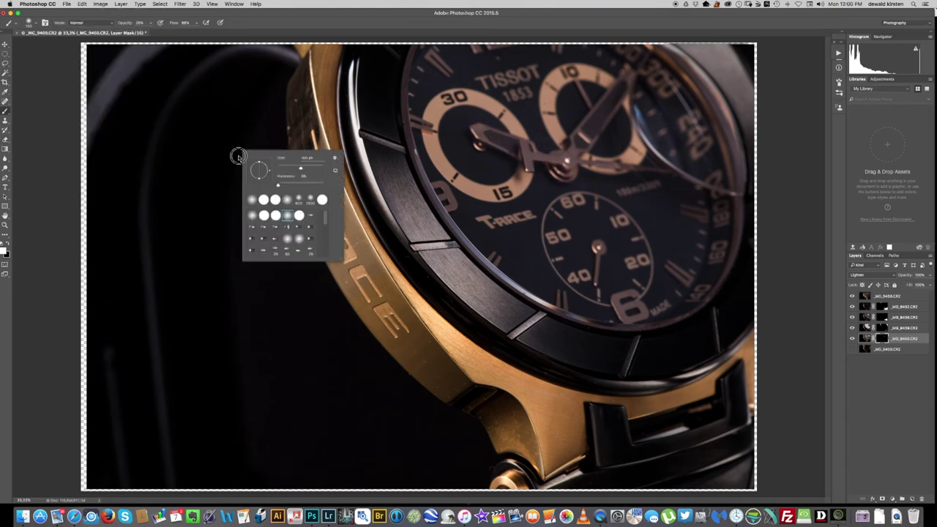
pyautogui.moveTo(341, 259); pyautogui.dragTo(420, 310)
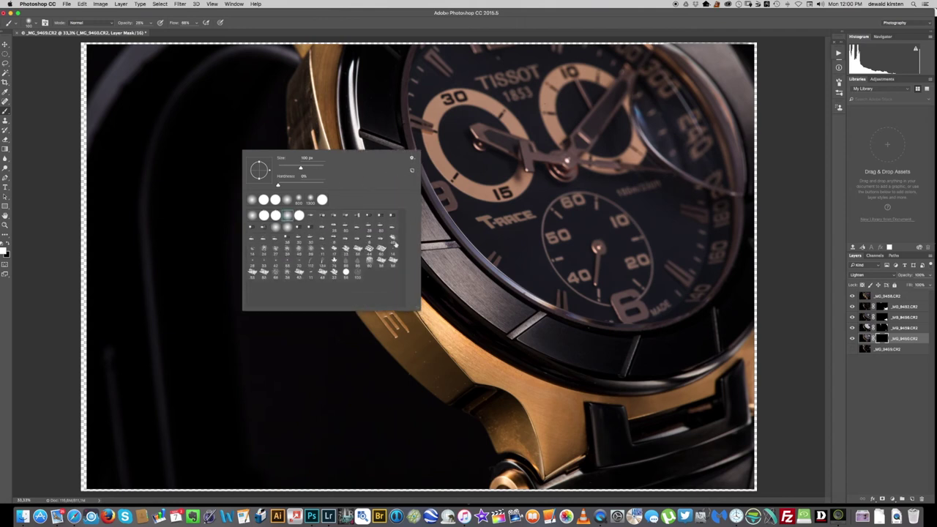
pyautogui.click(412, 172)
pyautogui.click(552, 245)
pyautogui.click(411, 157)
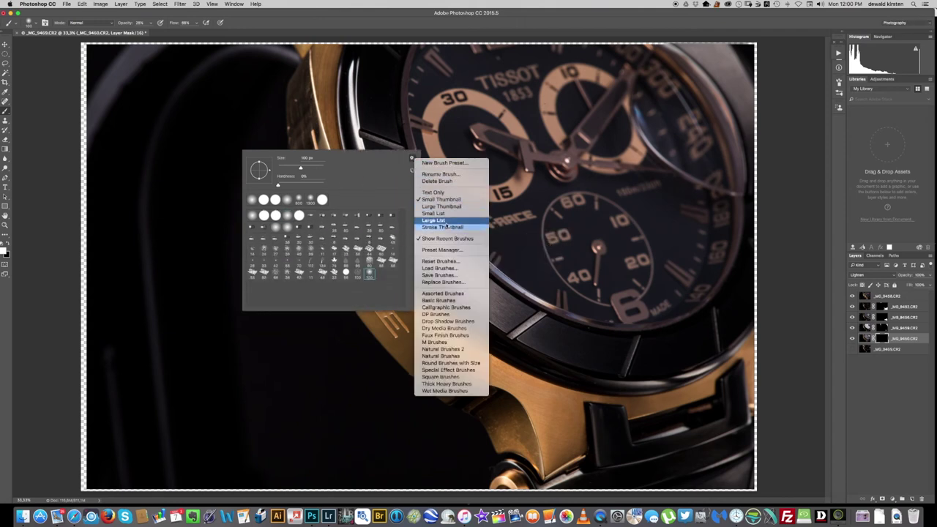
pyautogui.click(448, 164)
pyautogui.click(542, 254)
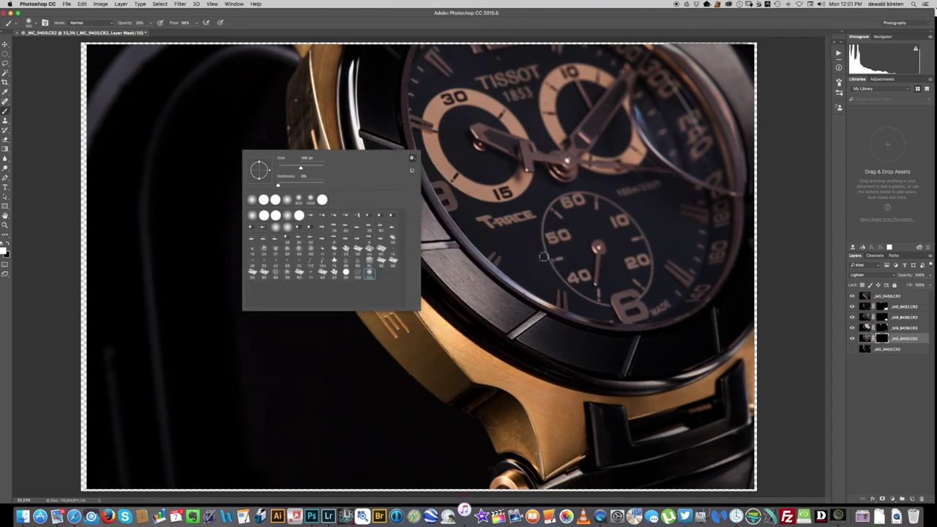
pyautogui.click(154, 139)
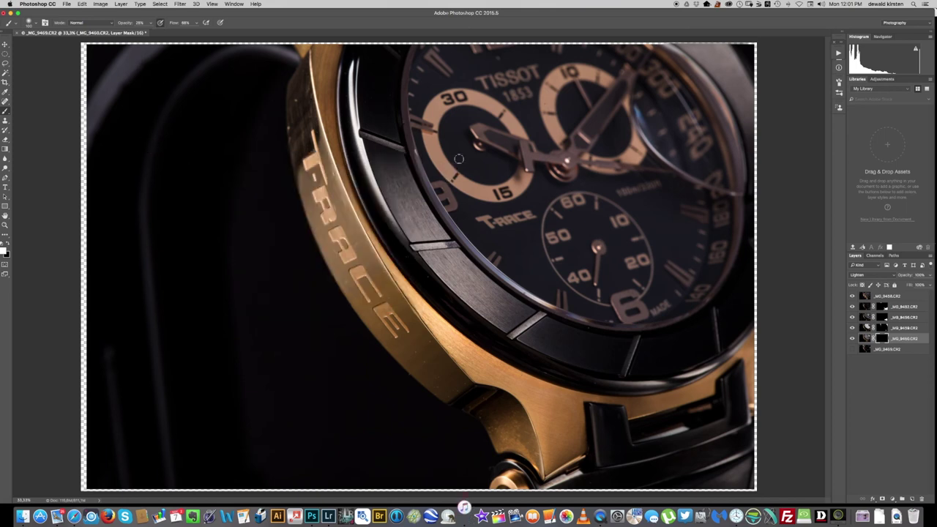
# Try the Lighten brush mode, returning it to Normal with the brush opacity at 100%
pyautogui.click(110, 23)
pyautogui.click(81, 87)
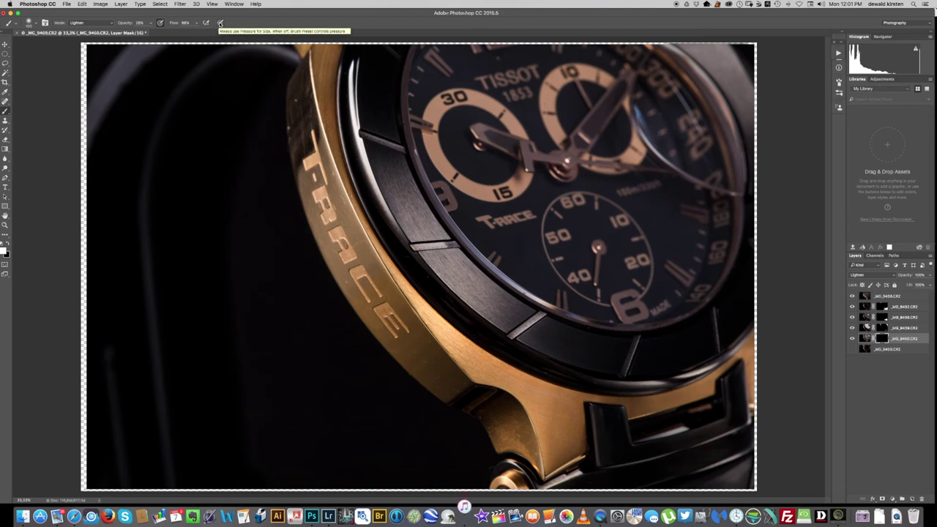
pyautogui.click(110, 22)
pyautogui.click(80, 12)
pyautogui.click(150, 24)
pyautogui.click(178, 33)
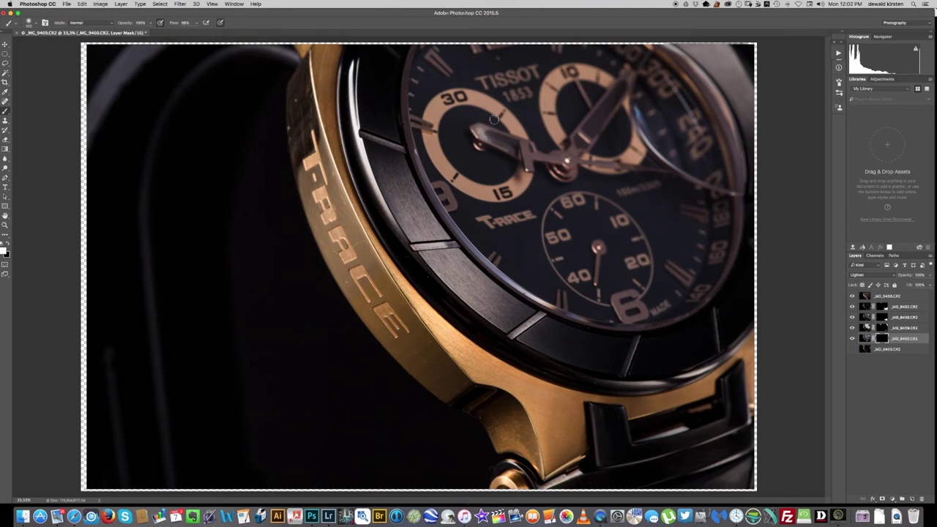
# Try painting white at full opacity on the mask over the hands, the numerals 9 and 6 and the lower hour markers
pyautogui.moveTo(531, 160)
pyautogui.mouseDown()
pyautogui.moveTo(564, 155)
pyautogui.moveTo(631, 80)
pyautogui.moveTo(623, 167)
pyautogui.moveTo(657, 168)
pyautogui.mouseUp()
pyautogui.moveTo(483, 130); pyautogui.dragTo(521, 145)
pyautogui.moveTo(440, 183); pyautogui.dragTo(448, 202)
pyautogui.moveTo(492, 255)
pyautogui.mouseDown()
pyautogui.moveTo(578, 304)
pyautogui.moveTo(567, 308)
pyautogui.moveTo(625, 294)
pyautogui.moveTo(641, 315)
pyautogui.moveTo(661, 304)
pyautogui.moveTo(631, 303)
pyautogui.mouseUp()
pyautogui.moveTo(563, 298)
pyautogui.mouseDown()
pyautogui.moveTo(546, 283)
pyautogui.moveTo(570, 306)
pyautogui.mouseUp()
pyautogui.moveTo(502, 258); pyautogui.dragTo(514, 272)
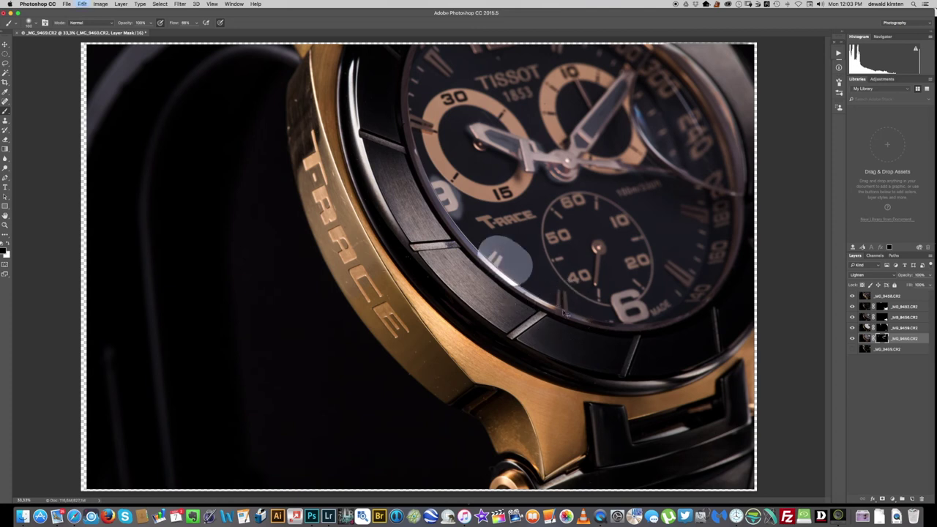
# Undo the full-opacity strokes on the hands, the numeral 9 and the lower hour markers one after another
pyautogui.press('super+alt+z')
pyautogui.press('x')
pyautogui.press('super+alt+z')
pyautogui.press('super+alt+z')
pyautogui.press('super+alt+z')
pyautogui.press('super+alt+z')
pyautogui.press('super+alt+z')
pyautogui.press('super+alt+z')
pyautogui.press('super+alt+z')
pyautogui.press('super+alt+z')
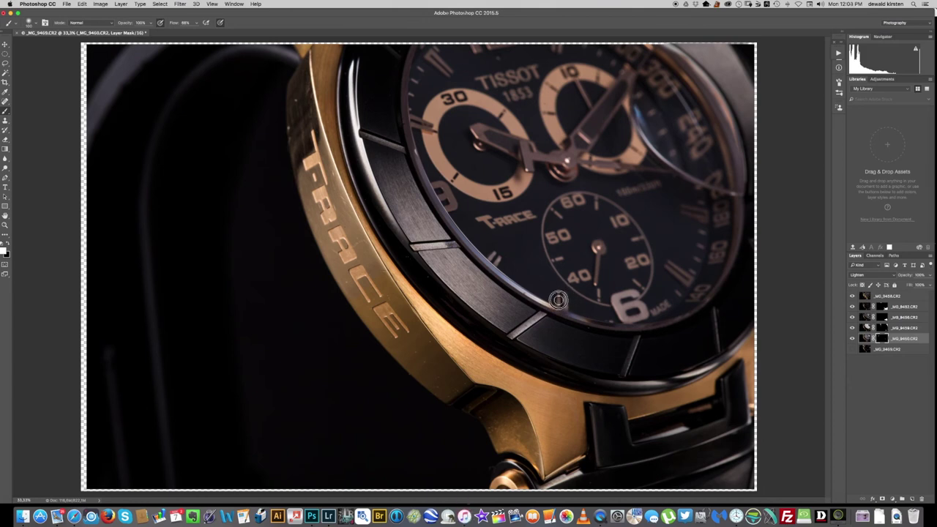
# Paint white on the mask with a smaller brush over the numeral 9 and the hour marker beside the 30 subdial
pyautogui.press('[')
pyautogui.moveTo(444, 186)
pyautogui.mouseDown()
pyautogui.moveTo(454, 207)
pyautogui.moveTo(445, 196)
pyautogui.mouseUp()
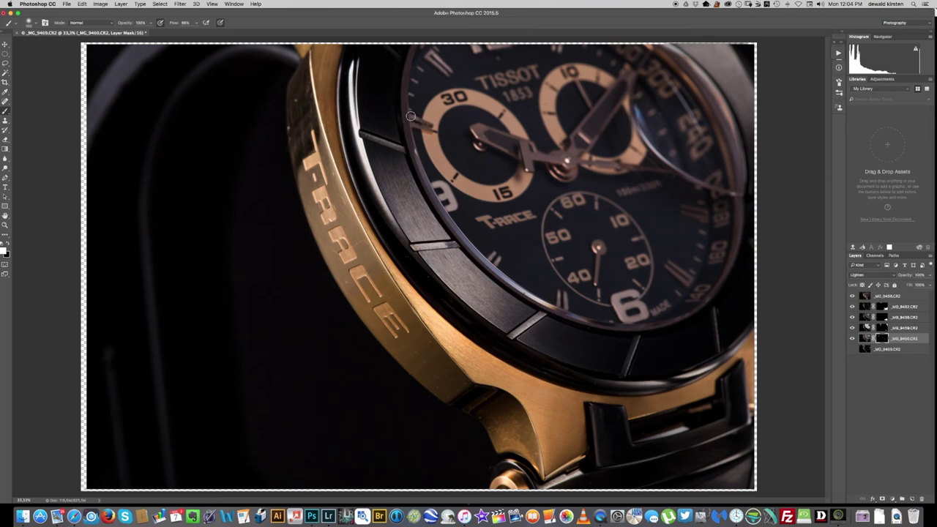
pyautogui.moveTo(418, 118); pyautogui.dragTo(424, 121)
# Paint white on the _MG_9460.CR2 mask along the hour marker near 140, dabbing with a larger brush
pyautogui.press('super+plus')
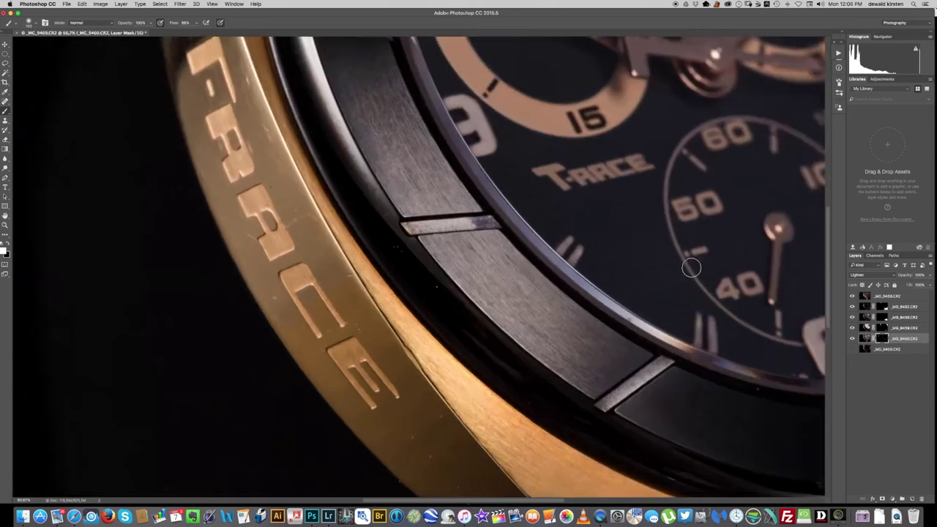
pyautogui.hscroll(6, 691, 268)
pyautogui.scroll(2, 691, 268)
pyautogui.moveTo(508, 312)
pyautogui.mouseDown()
pyautogui.moveTo(532, 335)
pyautogui.moveTo(534, 322)
pyautogui.mouseUp()
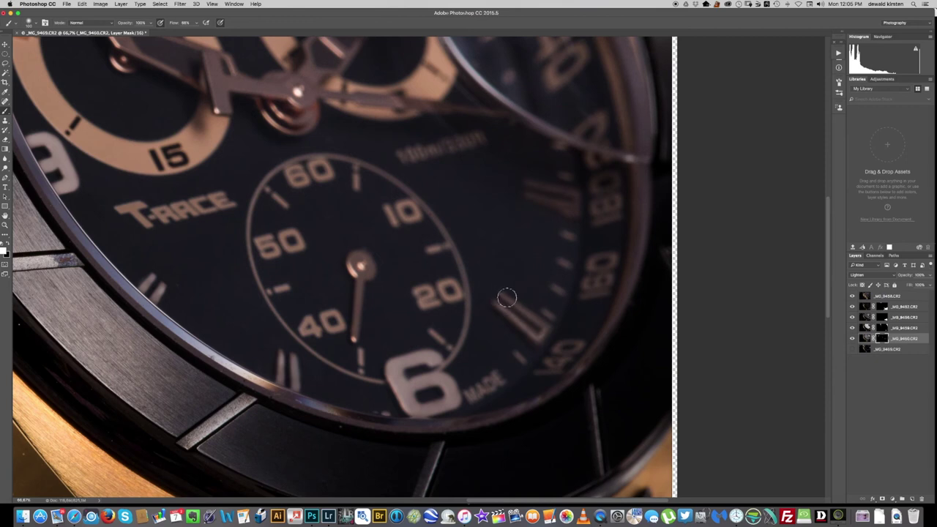
pyautogui.press(']')
pyautogui.press(']')
pyautogui.click(524, 308)
pyautogui.click(523, 309)
pyautogui.click(530, 315)
pyautogui.click(535, 320)
pyautogui.click(542, 325)
pyautogui.click(544, 325)
pyautogui.click(547, 326)
pyautogui.click(549, 328)
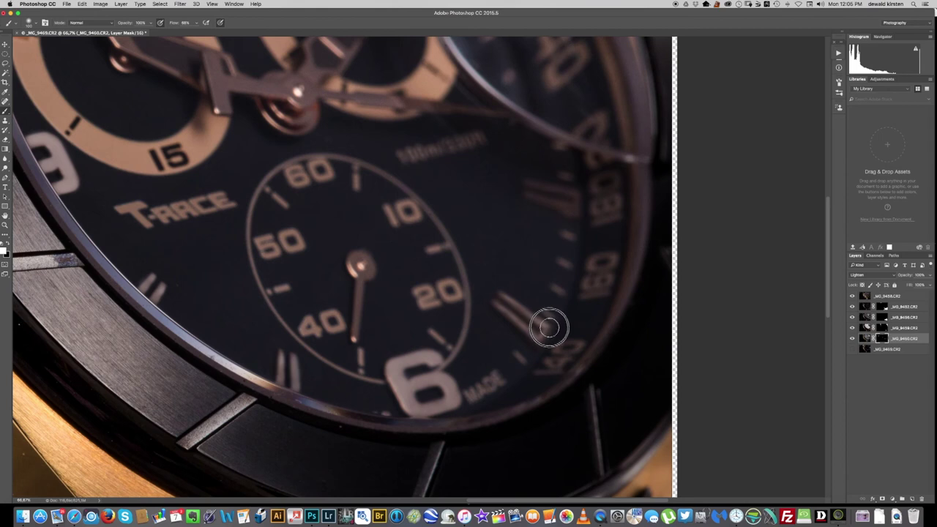
# Paint white on the _MG_9460.CR2 mask along the hour marker beside 180
pyautogui.click(532, 197)
pyautogui.click(532, 197)
pyautogui.moveTo(540, 199)
pyautogui.mouseDown()
pyautogui.moveTo(569, 203)
pyautogui.moveTo(531, 183)
pyautogui.moveTo(576, 194)
pyautogui.moveTo(531, 185)
pyautogui.moveTo(582, 199)
pyautogui.moveTo(575, 208)
pyautogui.mouseUp()
pyautogui.click(566, 205)
pyautogui.click(574, 207)
# Paint white on the _MG_9460.CR2 mask along the minute hand and the hour hand
pyautogui.scroll(15, 574, 208)
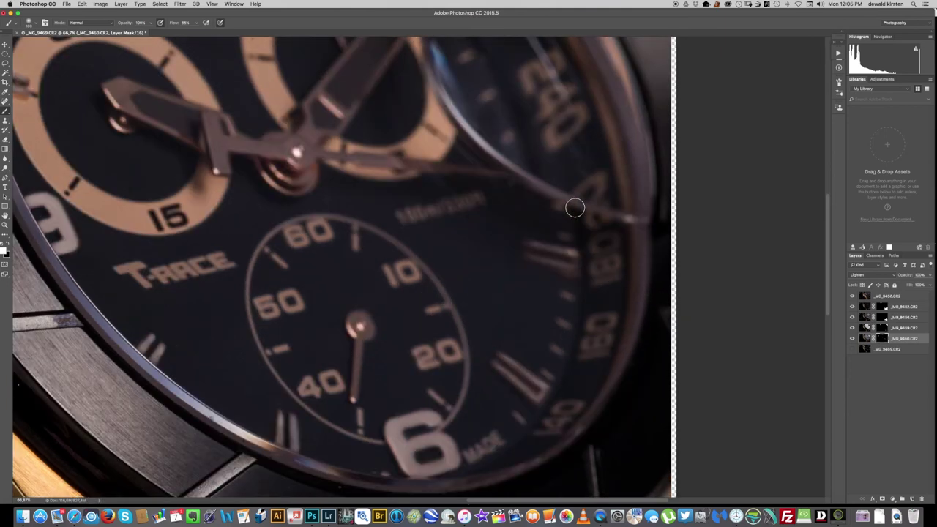
pyautogui.hscroll(-10, 575, 208)
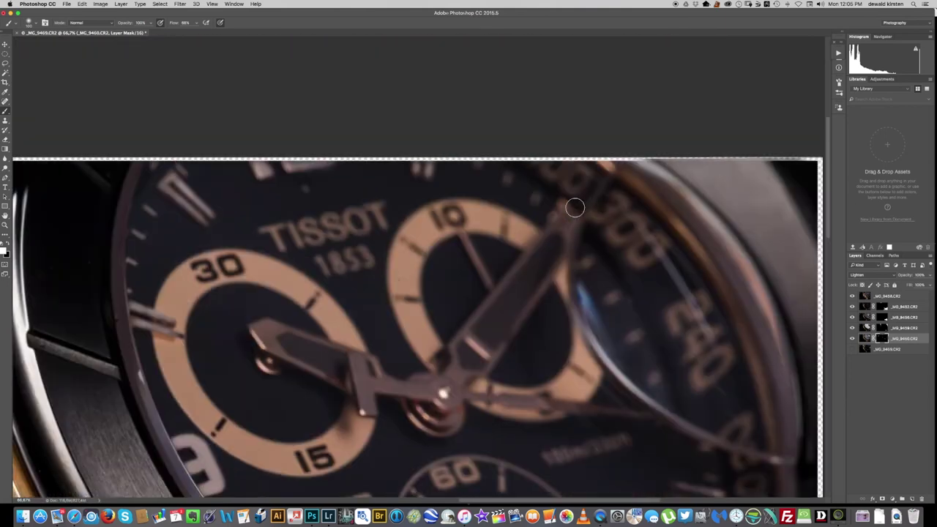
pyautogui.hscroll(5, 574, 208)
pyautogui.scroll(-1, 575, 208)
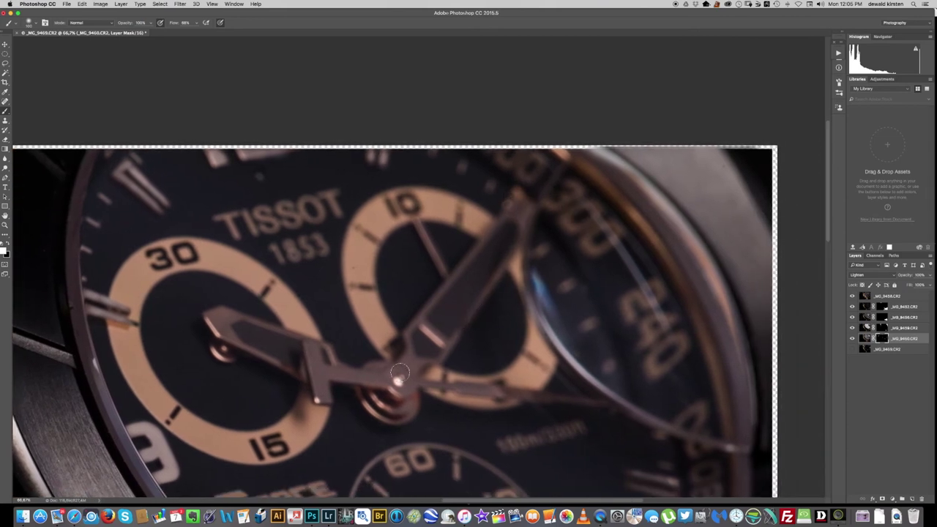
pyautogui.moveTo(389, 370)
pyautogui.mouseDown()
pyautogui.moveTo(408, 382)
pyautogui.moveTo(417, 321)
pyautogui.moveTo(508, 219)
pyautogui.moveTo(512, 247)
pyautogui.moveTo(489, 284)
pyautogui.moveTo(408, 370)
pyautogui.moveTo(466, 322)
pyautogui.moveTo(471, 306)
pyautogui.moveTo(442, 293)
pyautogui.moveTo(510, 228)
pyautogui.mouseUp()
pyautogui.moveTo(304, 340)
pyautogui.mouseDown()
pyautogui.moveTo(326, 396)
pyautogui.moveTo(343, 375)
pyautogui.moveTo(305, 340)
pyautogui.moveTo(217, 311)
pyautogui.moveTo(248, 320)
pyautogui.moveTo(226, 333)
pyautogui.moveTo(292, 367)
pyautogui.moveTo(251, 324)
pyautogui.moveTo(224, 322)
pyautogui.mouseUp()
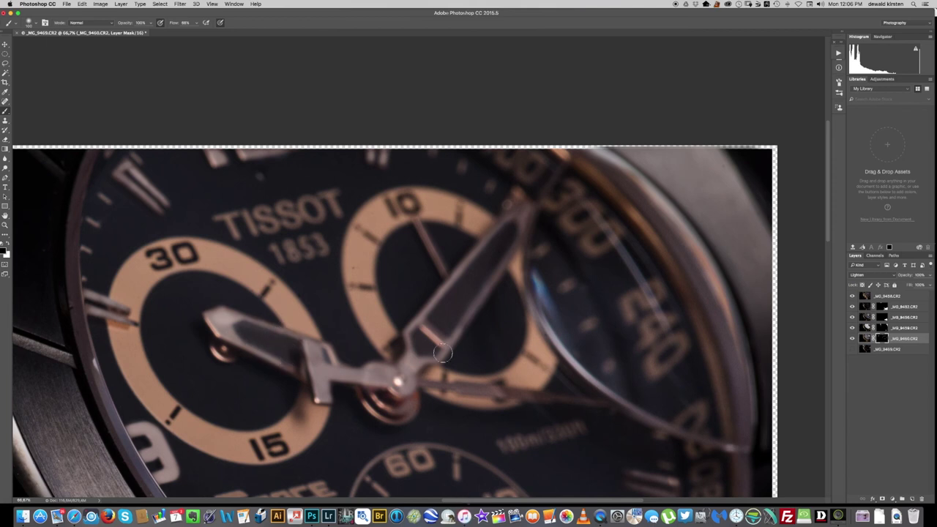
# Compare the whole image with and without the masked _MG_9460.CR2 layer
pyautogui.press('super+minus')
pyautogui.press('super+minus')
pyautogui.press('super+minus')
pyautogui.press('x')
pyautogui.click(852, 339)
pyautogui.click(852, 339)
pyautogui.click(852, 339)
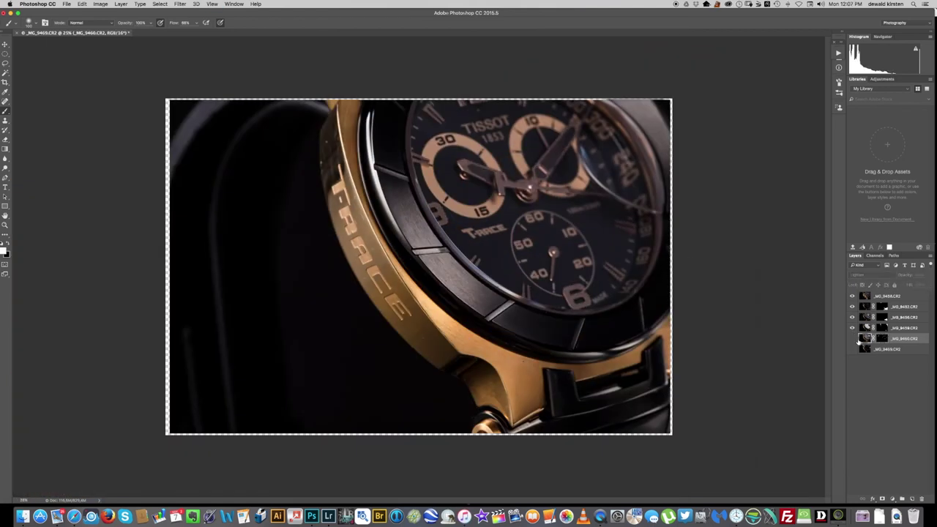
pyautogui.click(852, 339)
pyautogui.click(852, 339)
pyautogui.click(852, 338)
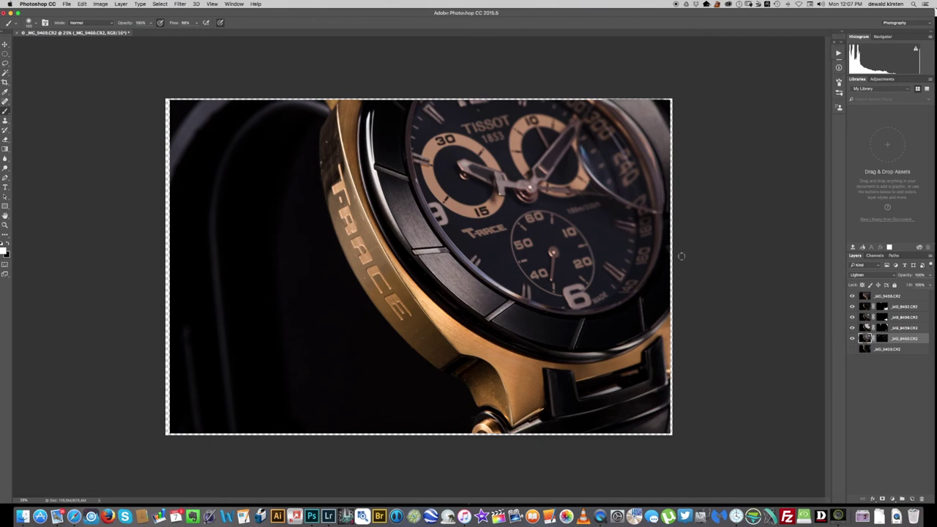
# Compare the watch image with and without the bottom _MG_9469.CR2 layer to judge which highlights it adds
pyautogui.click(852, 350)
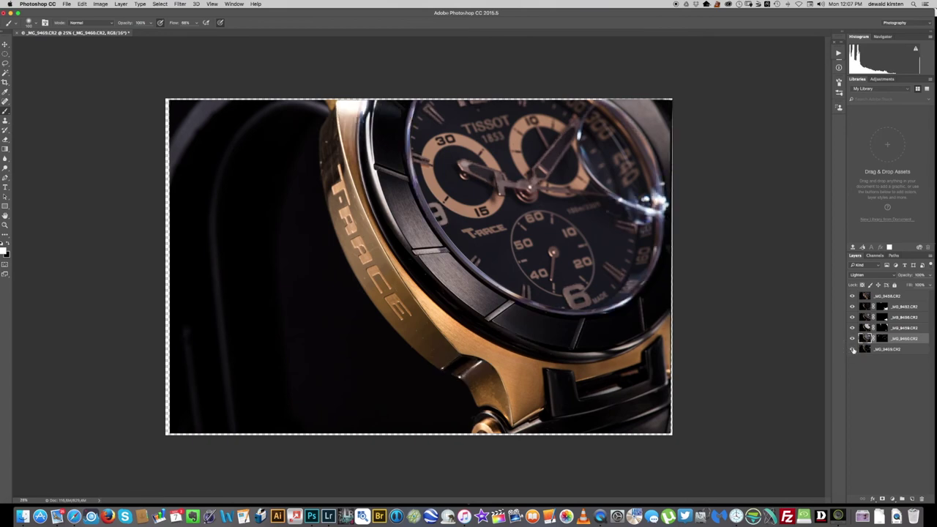
pyautogui.click(852, 349)
pyautogui.click(852, 350)
pyautogui.click(852, 350)
pyautogui.click(852, 349)
pyautogui.click(853, 349)
pyautogui.click(852, 349)
pyautogui.click(853, 349)
pyautogui.click(852, 349)
pyautogui.click(853, 349)
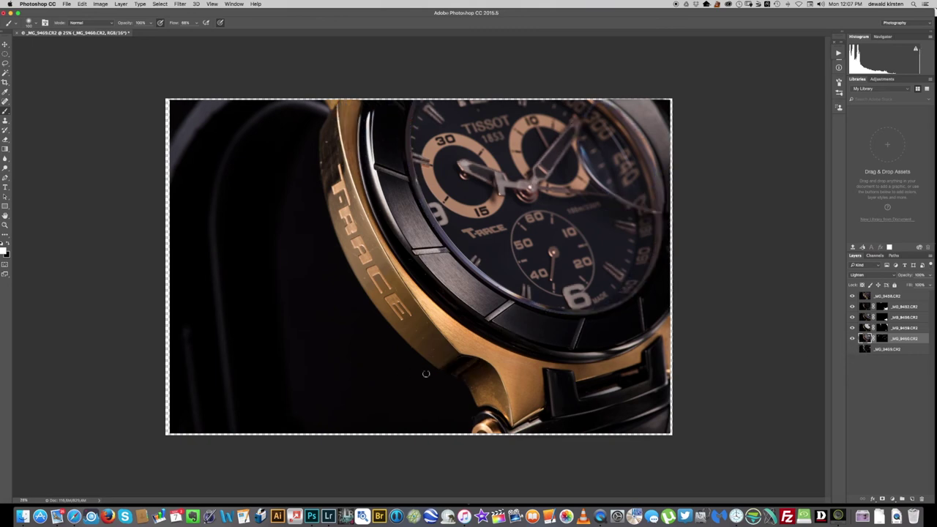
pyautogui.click(852, 349)
pyautogui.click(852, 349)
# Select the bottom _MG_9469.CR2 layer, check its contribution against the rest of the image, and leave it visible
pyautogui.click(861, 350)
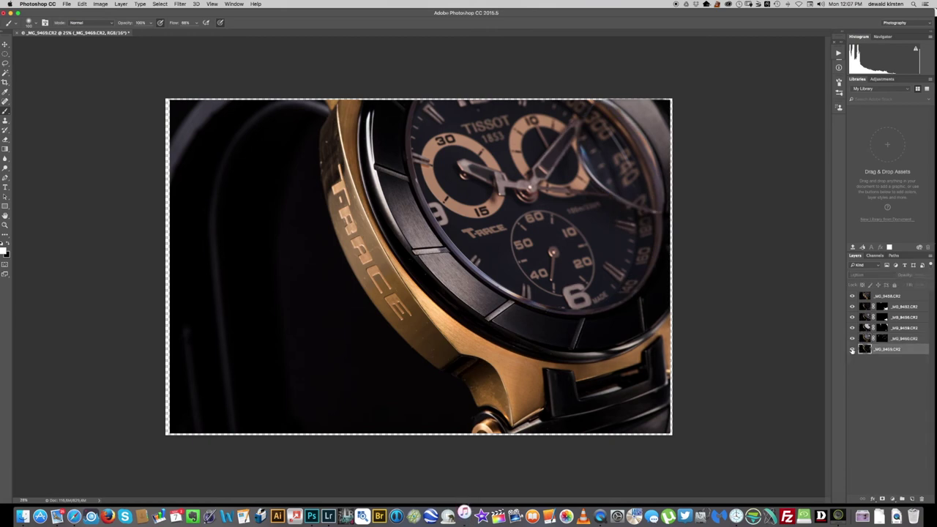
pyautogui.click(853, 349)
pyautogui.click(852, 349)
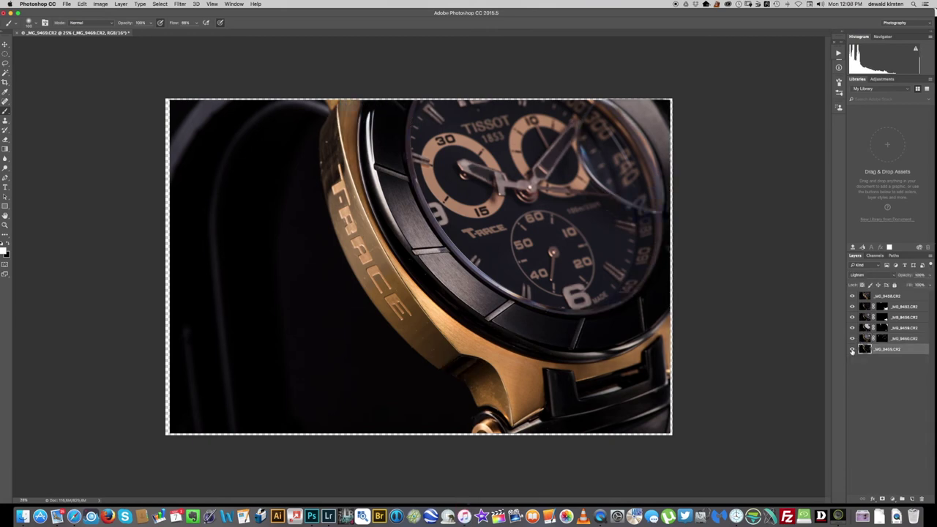
pyautogui.click(853, 349)
pyautogui.click(851, 349)
pyautogui.click(852, 349)
pyautogui.click(852, 349)
pyautogui.click(851, 350)
pyautogui.click(852, 350)
pyautogui.click(851, 350)
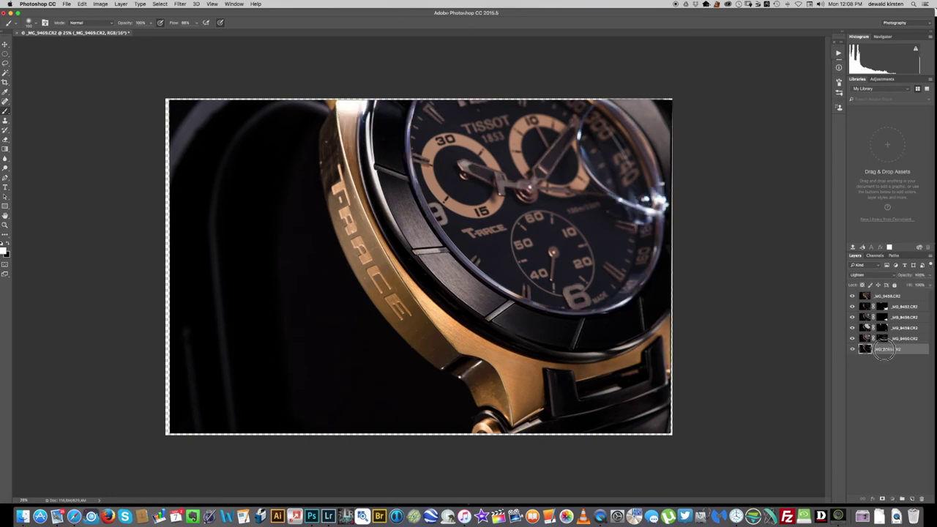
# Add a black layer mask to _MG_9469.CR2 and paint white over the notch in the gold case below the T-RACE lettering
pyautogui.click(883, 498)
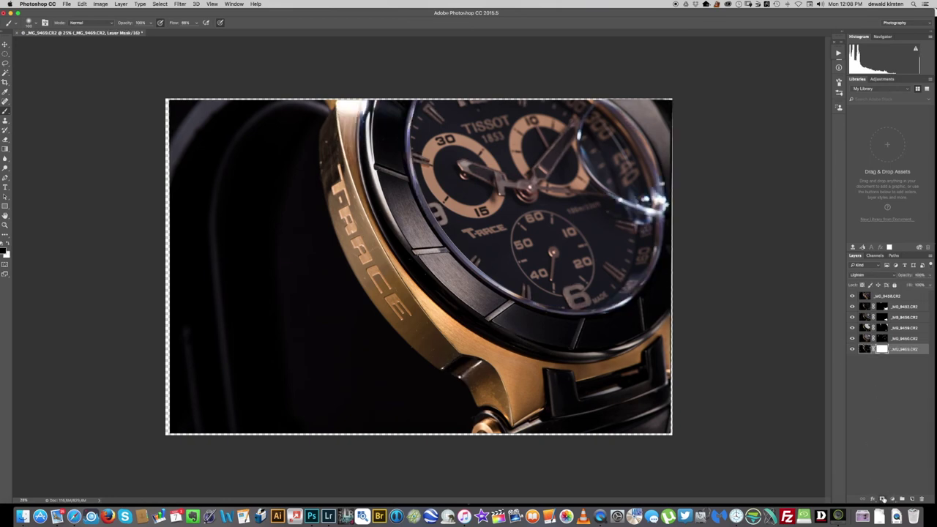
pyautogui.press('super+i')
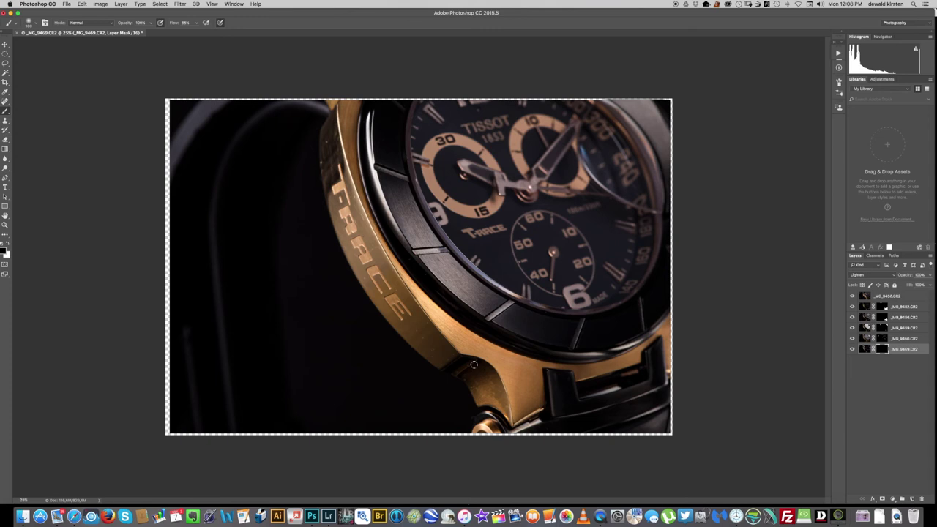
pyautogui.press('x')
pyautogui.moveTo(458, 359); pyautogui.dragTo(473, 357)
# Group all six photo layers together
pyautogui.click(909, 297)
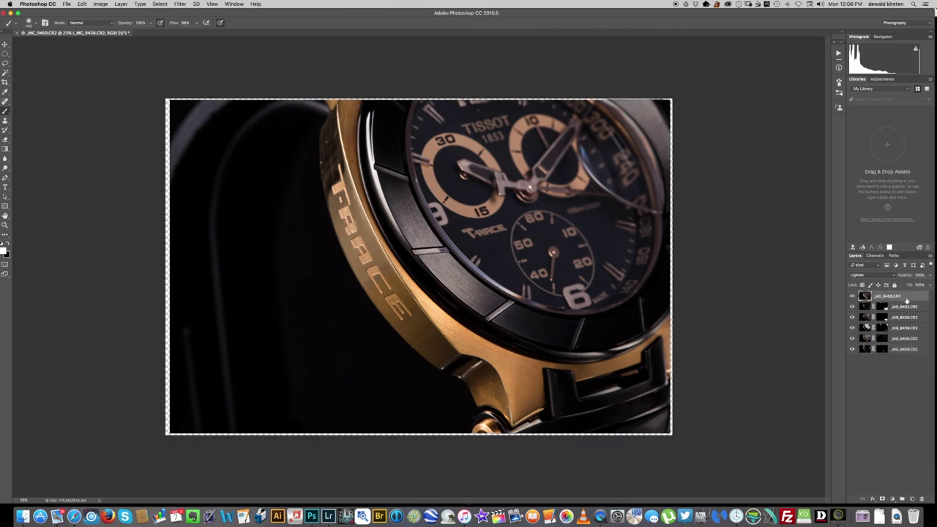
pyautogui.keyDown('shift'); pyautogui.click(901, 342); pyautogui.keyUp('shift')
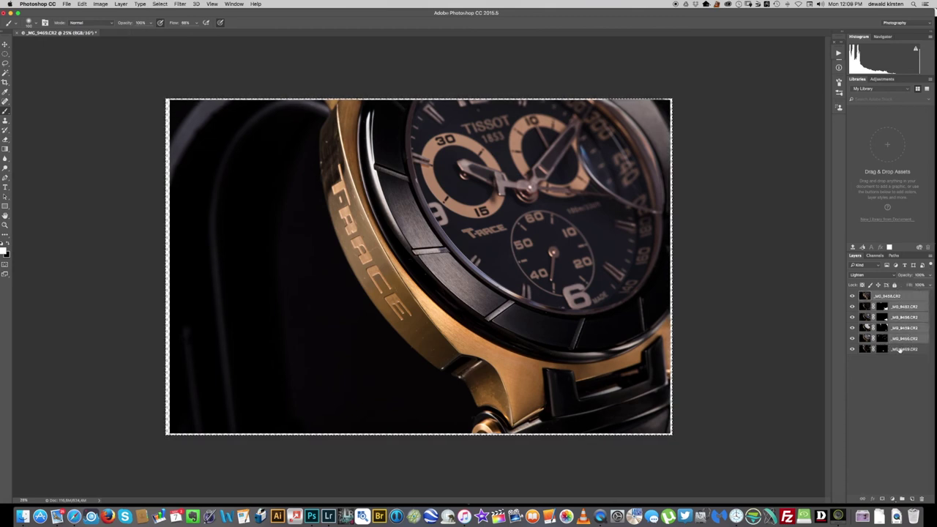
pyautogui.keyDown('shift'); pyautogui.click(902, 350); pyautogui.keyUp('shift')
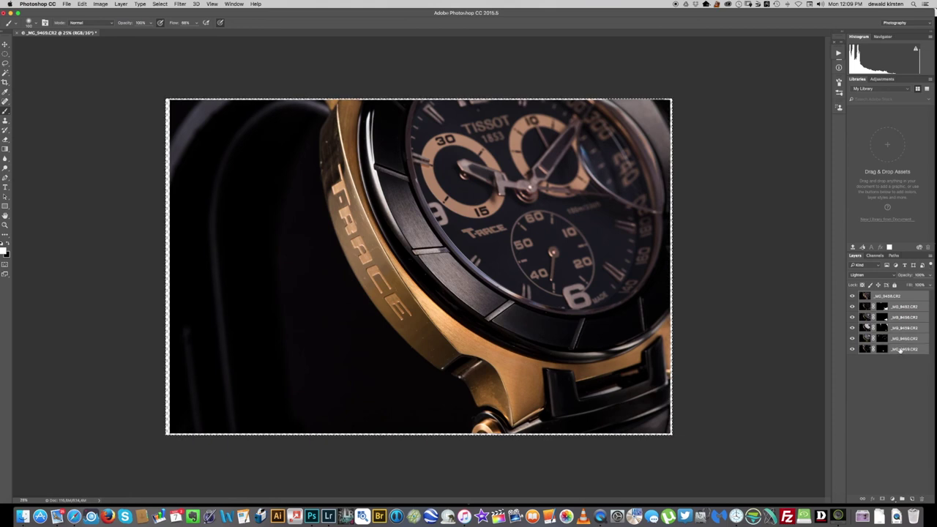
pyautogui.press('super+g')
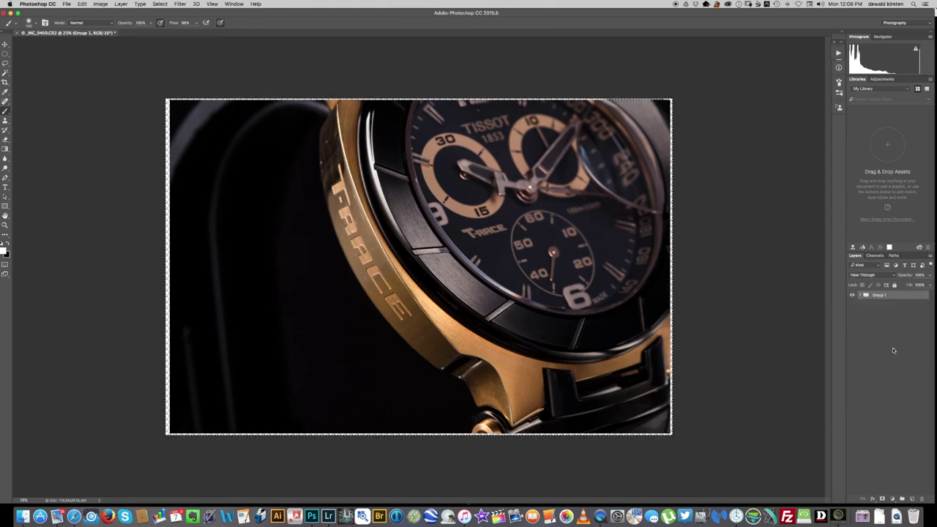
# Duplicate the layer group and set the copy's blend mode to Normal
pyautogui.press('super+j')
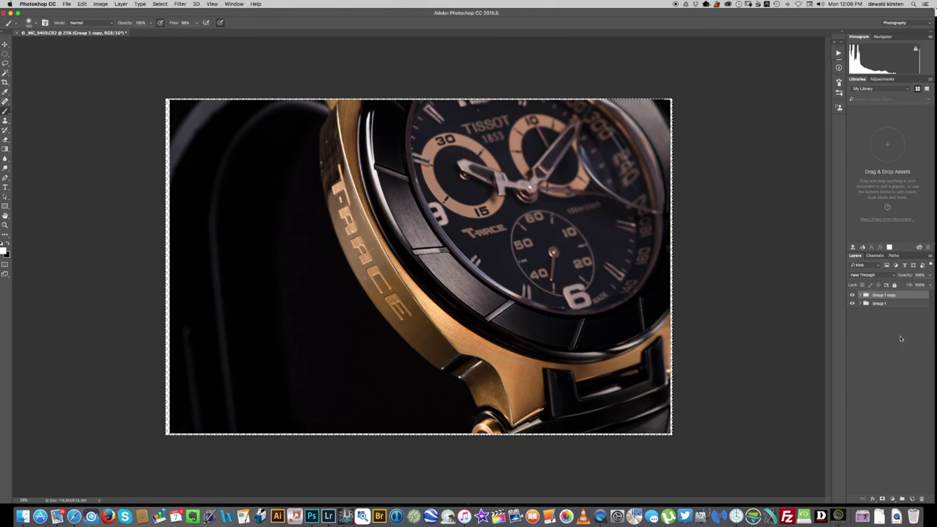
pyautogui.click(895, 276)
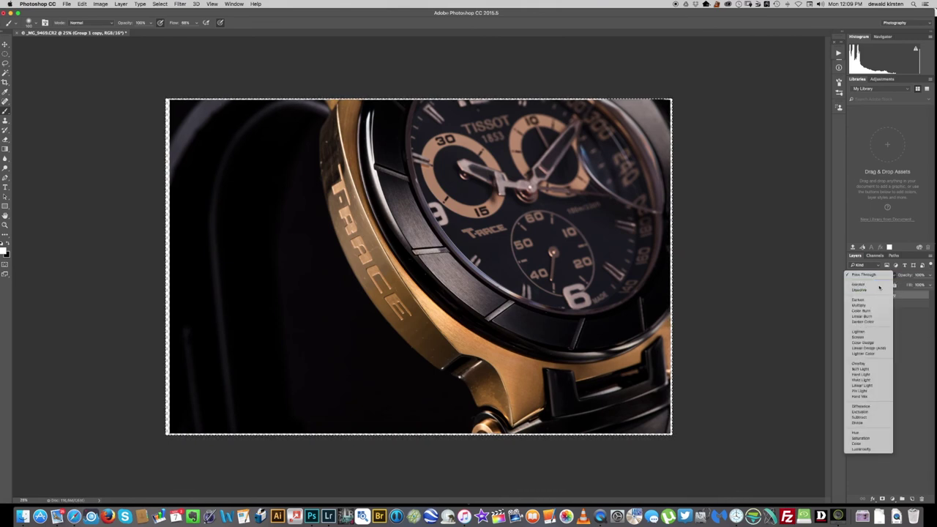
pyautogui.click(869, 284)
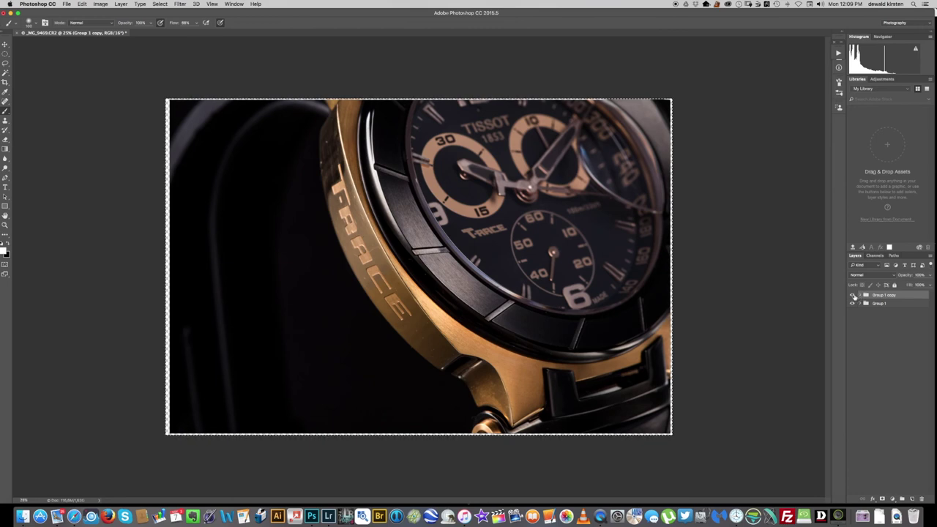
# Merge the six layers inside Group 1 copy into one layer and check that the original group still holds its separate layers
pyautogui.click(861, 295)
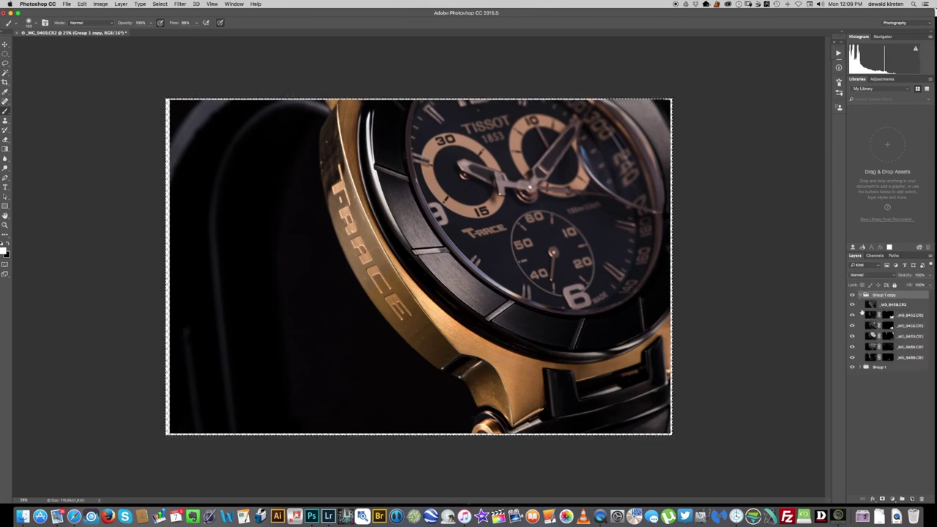
pyautogui.click(899, 306)
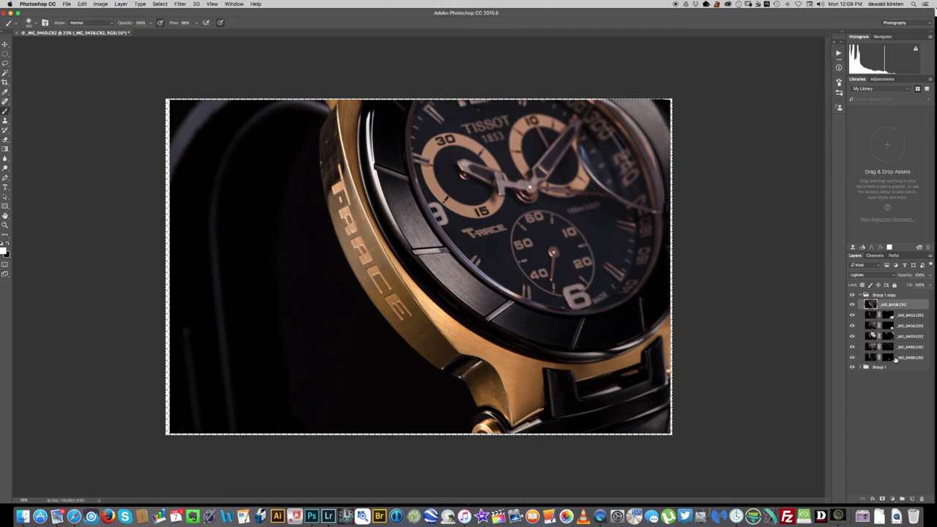
pyautogui.keyDown('shift'); pyautogui.click(907, 357); pyautogui.keyUp('shift')
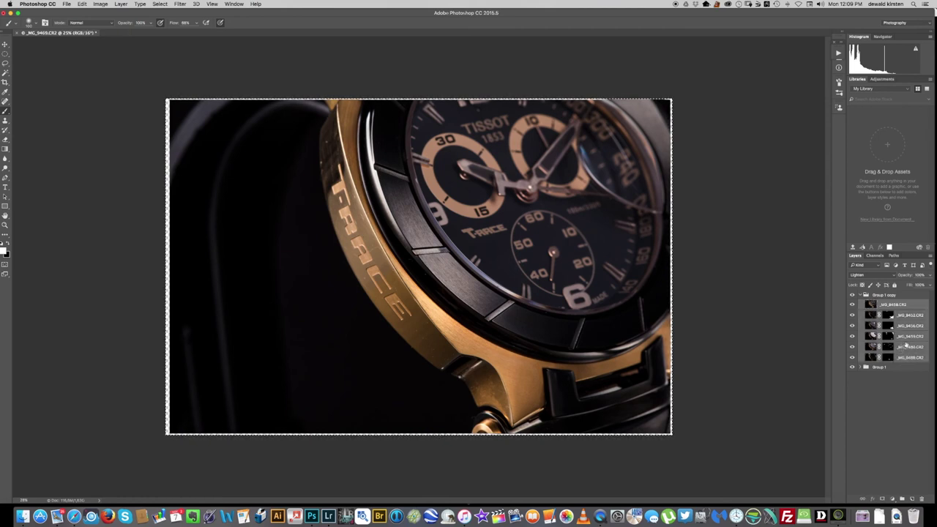
pyautogui.rightClick(901, 322)
pyautogui.click(907, 320)
pyautogui.rightClick(914, 317)
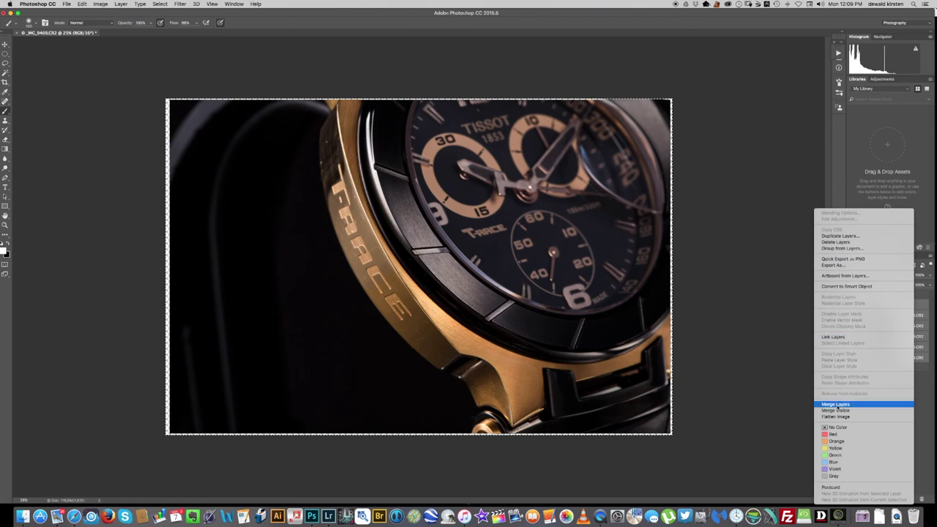
pyautogui.click(842, 405)
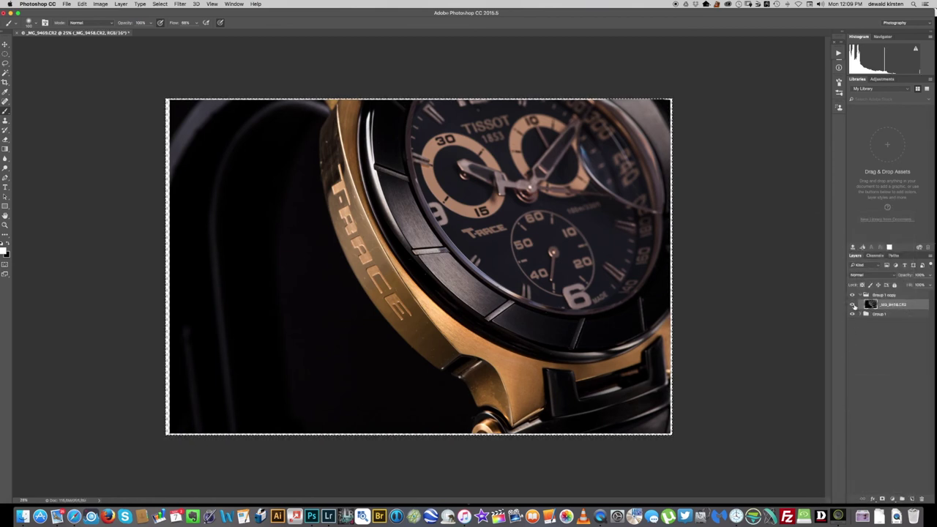
pyautogui.click(861, 314)
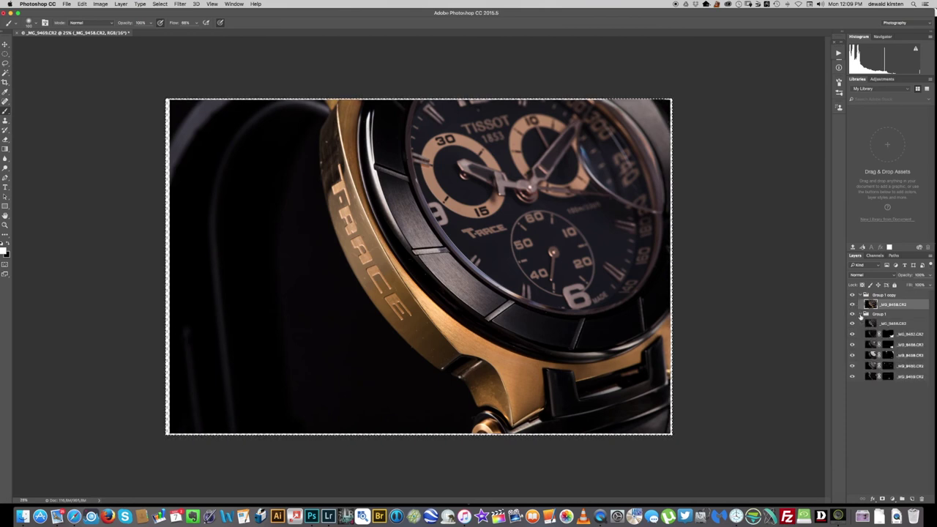
pyautogui.click(862, 314)
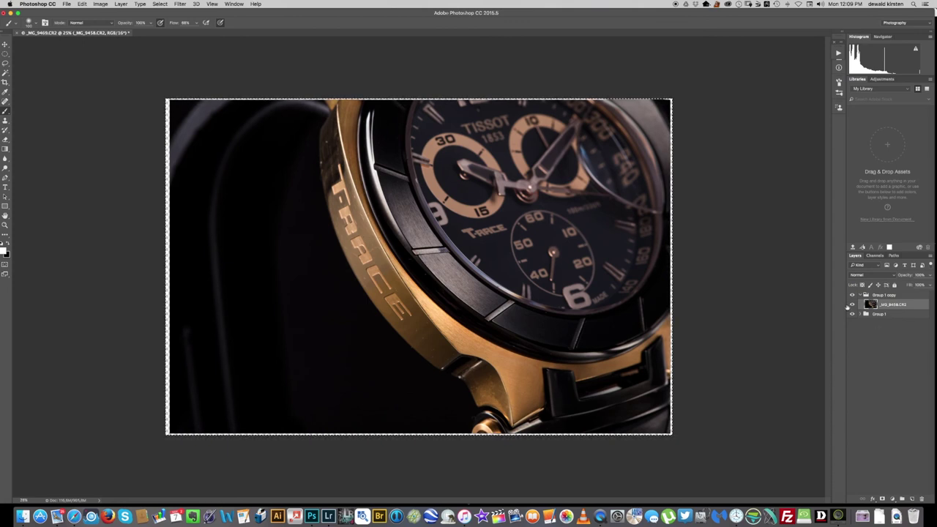
# Crop the image slightly on all sides to remove the transparent edges around the photo
pyautogui.press('c')
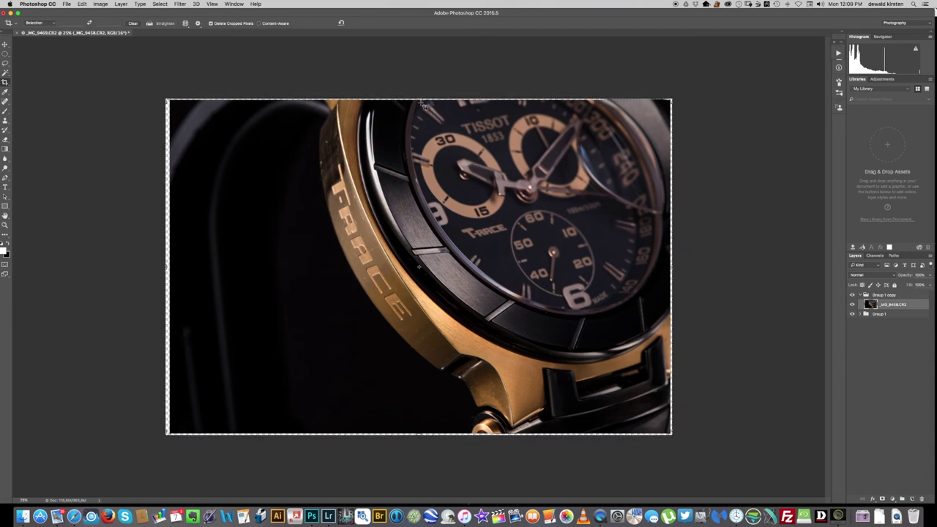
pyautogui.moveTo(419, 97); pyautogui.dragTo(422, 100)
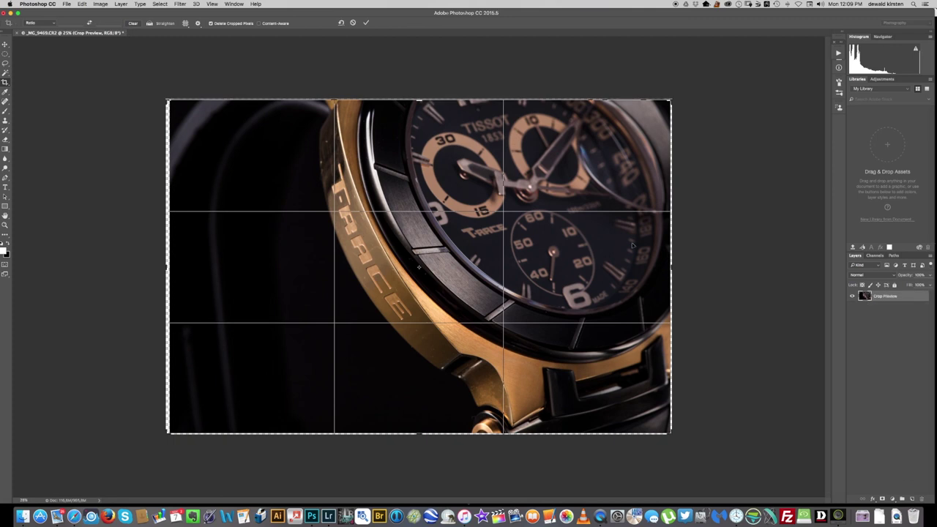
pyautogui.moveTo(669, 267); pyautogui.dragTo(667, 268)
pyautogui.press('Return')
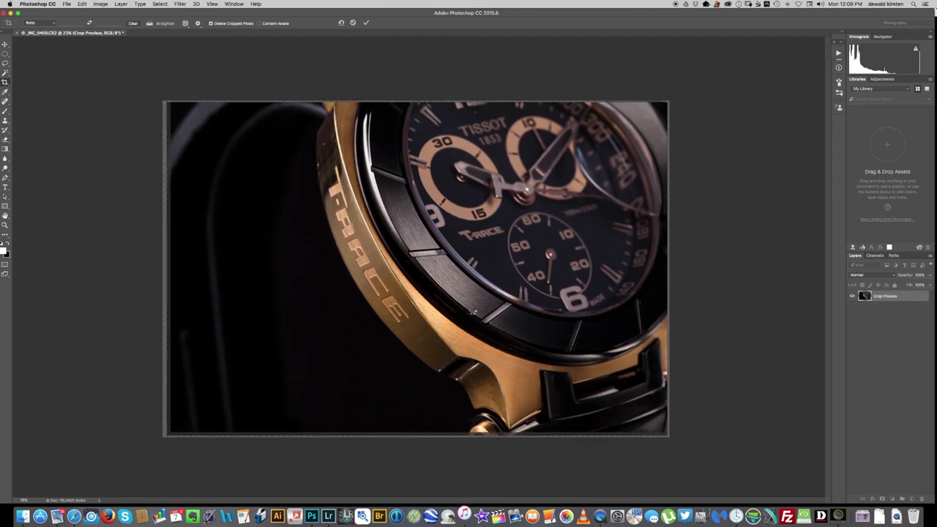
pyautogui.press('Return')
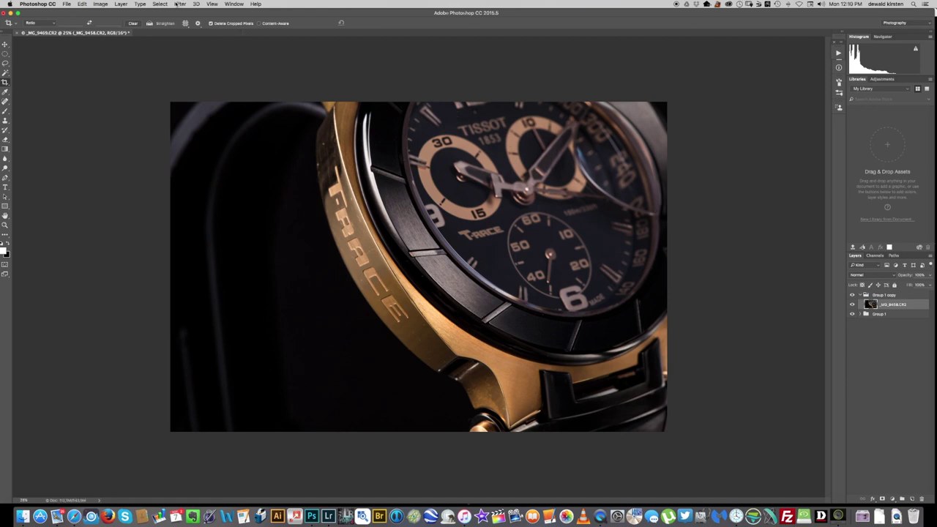
# Open the merged layer in Nik Color Efex Pro 4 and move the before/after split line onto the dark background beside the watch
pyautogui.click(178, 4)
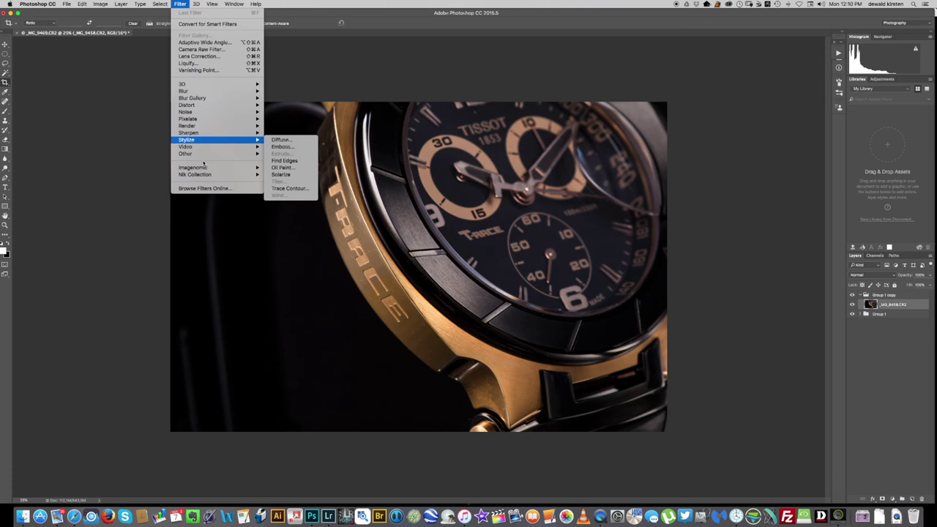
pyautogui.moveTo(223, 175)
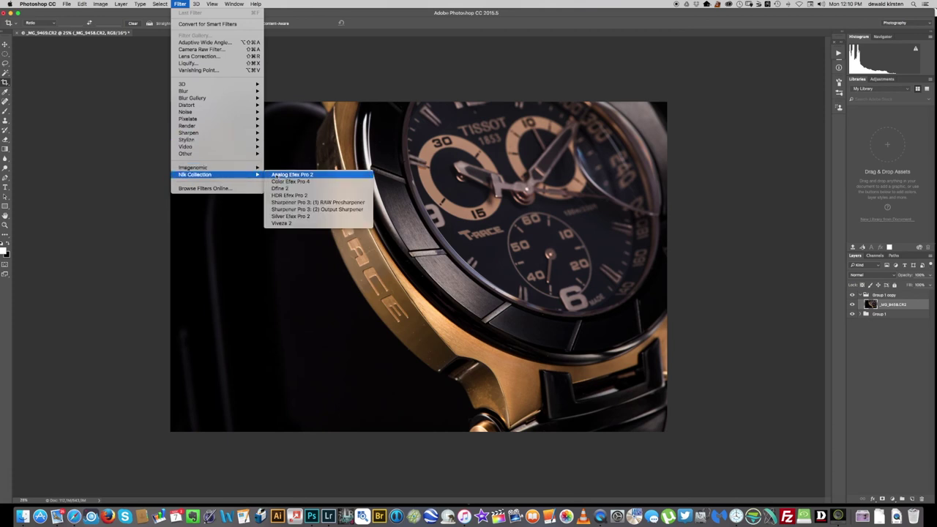
pyautogui.click(282, 182)
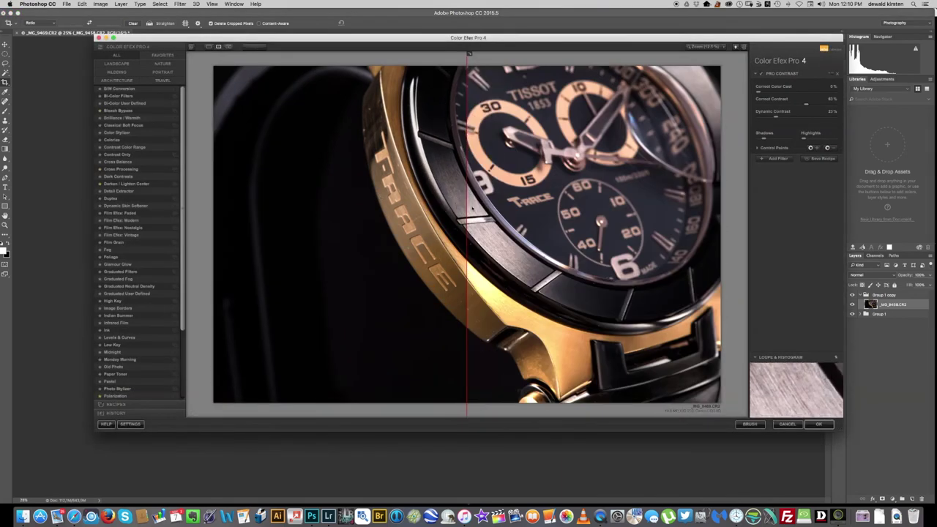
pyautogui.moveTo(236, 221); pyautogui.dragTo(289, 193)
# Adjust Pro Contrast with Correct Color Cast at 0%, Correct Contrast about 33%, Dynamic Contrast about 12%, and minimum Shadows and Highlights protection
pyautogui.click(773, 93)
pyautogui.moveTo(773, 99); pyautogui.dragTo(744, 97)
pyautogui.moveTo(806, 105); pyautogui.dragTo(783, 105)
pyautogui.moveTo(776, 117)
pyautogui.mouseDown()
pyautogui.moveTo(791, 119)
pyautogui.moveTo(765, 116)
pyautogui.mouseUp()
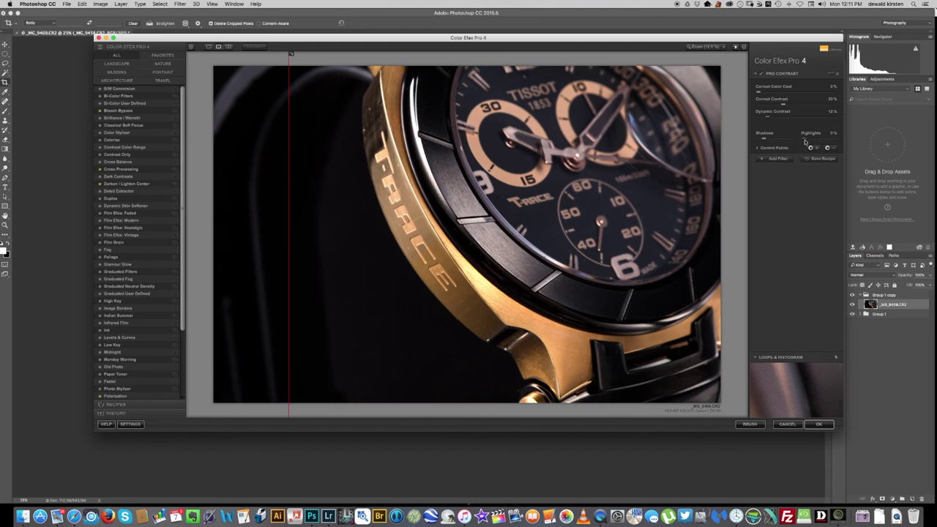
pyautogui.moveTo(804, 139); pyautogui.dragTo(803, 139)
pyautogui.moveTo(764, 139); pyautogui.dragTo(730, 134)
# Add a Polarization filter with Strength at 167% and compare the image with and without it
pyautogui.click(776, 159)
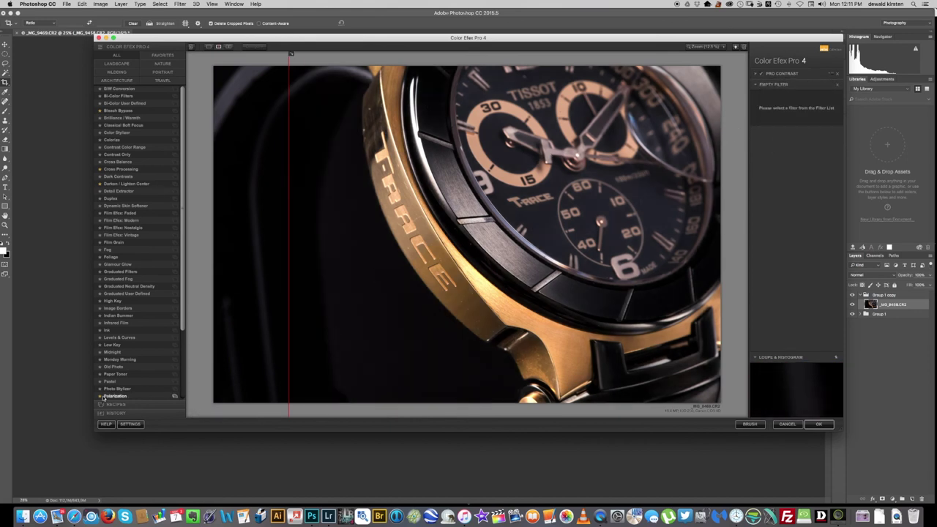
pyautogui.click(111, 396)
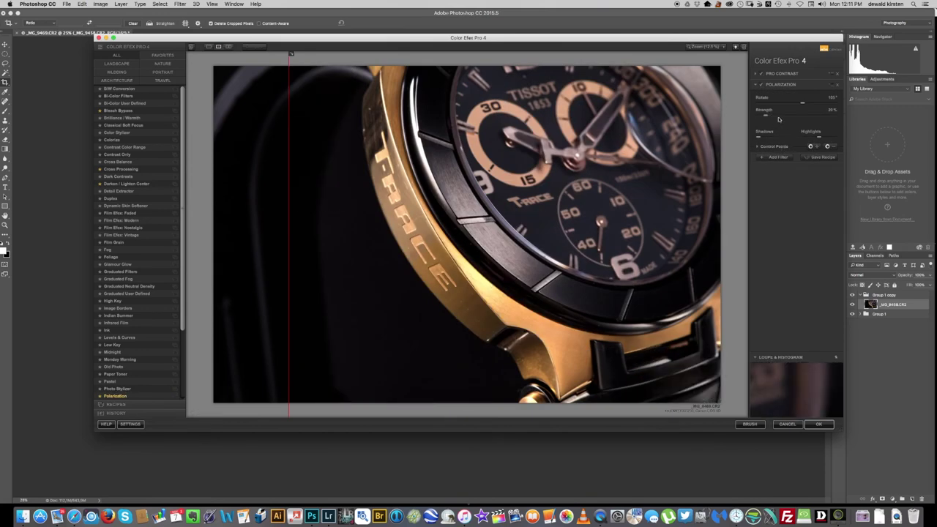
pyautogui.moveTo(766, 118); pyautogui.dragTo(822, 117)
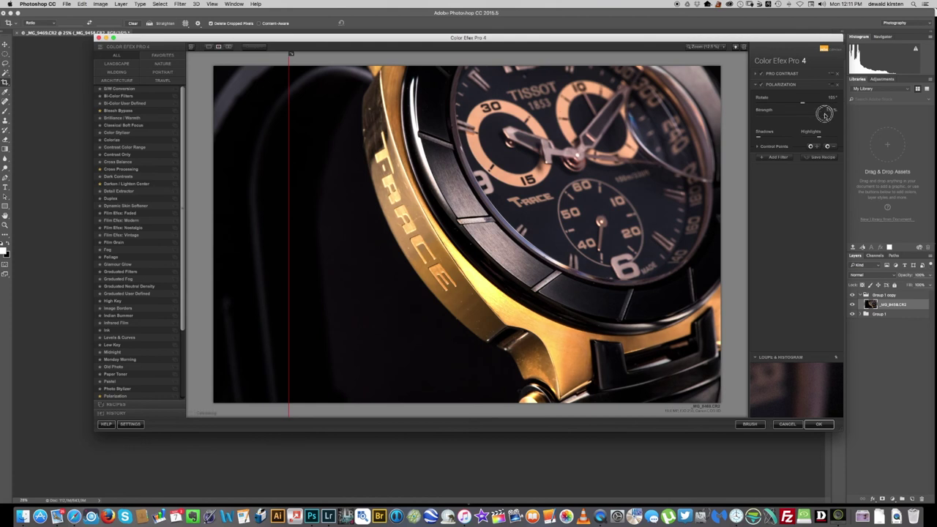
pyautogui.click(761, 85)
pyautogui.click(761, 85)
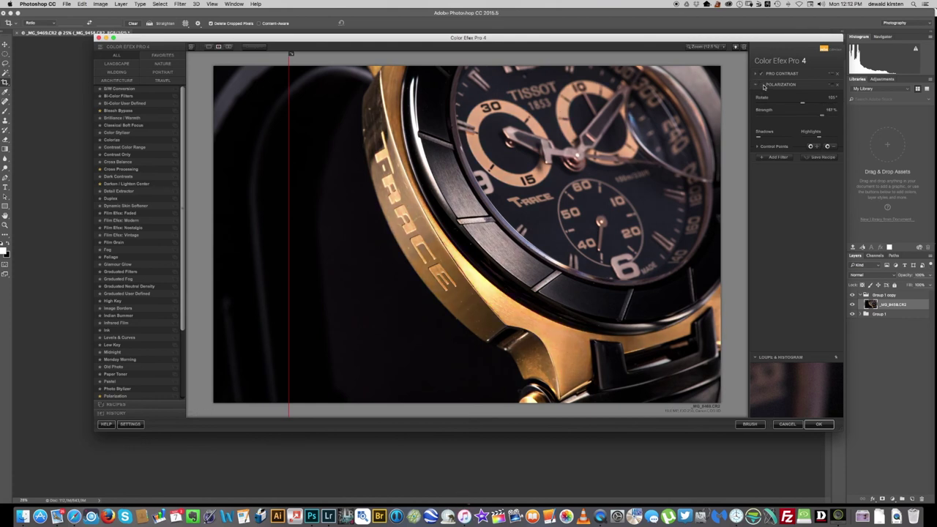
# Re-enable the Polarization filter, reduce its Strength to about 130%, and apply the Color Efex Pro 4 effects
pyautogui.click(762, 86)
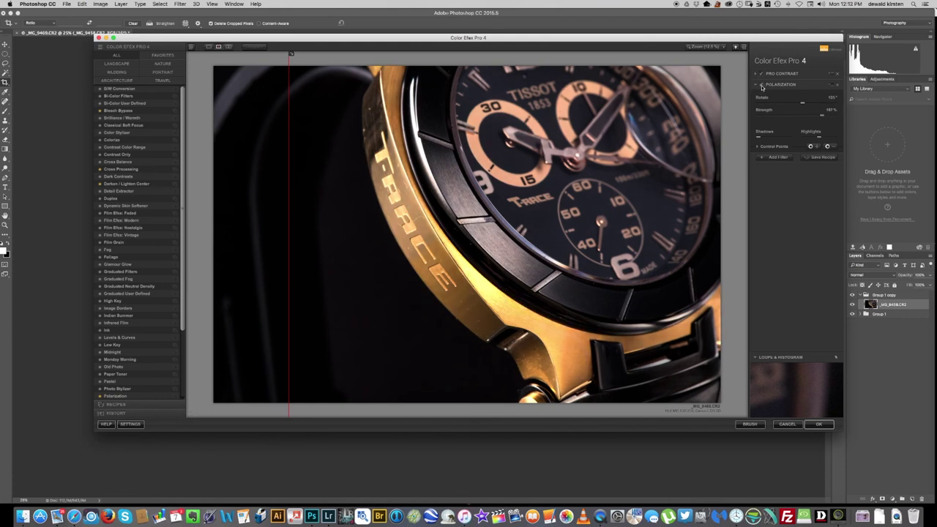
pyautogui.moveTo(821, 117); pyautogui.dragTo(806, 115)
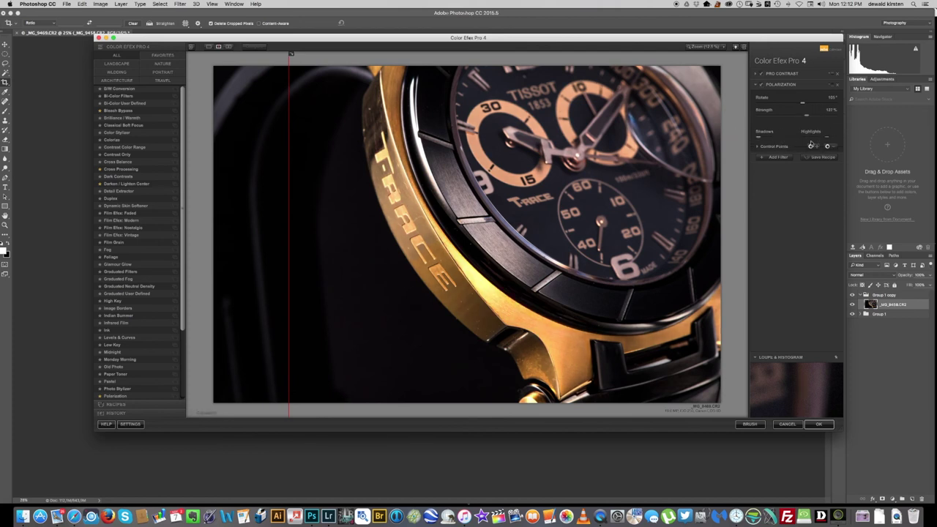
pyautogui.click(818, 424)
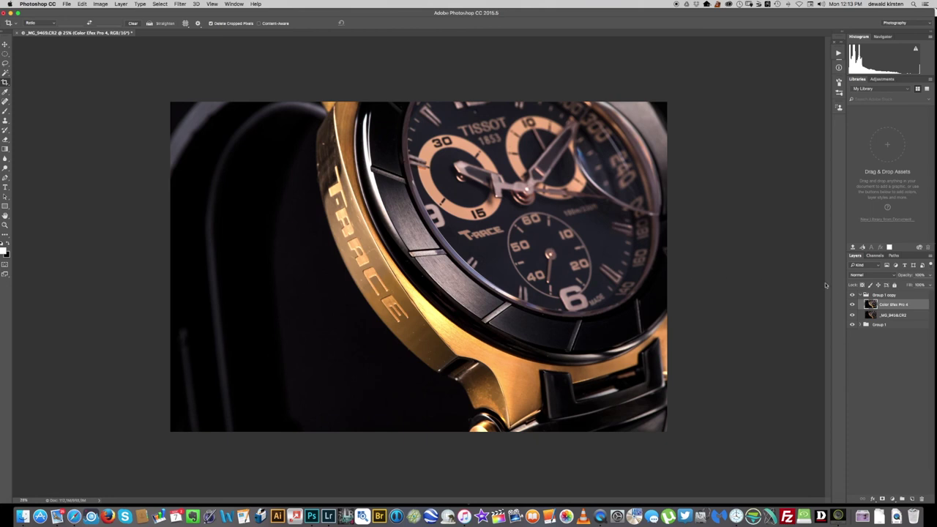
# Compare the photo with and without the Color Efex Pro 4 layer
pyautogui.click(853, 305)
pyautogui.click(853, 304)
pyautogui.click(852, 304)
pyautogui.click(852, 305)
pyautogui.click(853, 304)
pyautogui.click(852, 305)
# Open the enhanced layer in Viveza 2 and move the before/after split line onto the dark background beside the watch
pyautogui.click(179, 4)
pyautogui.moveTo(259, 178)
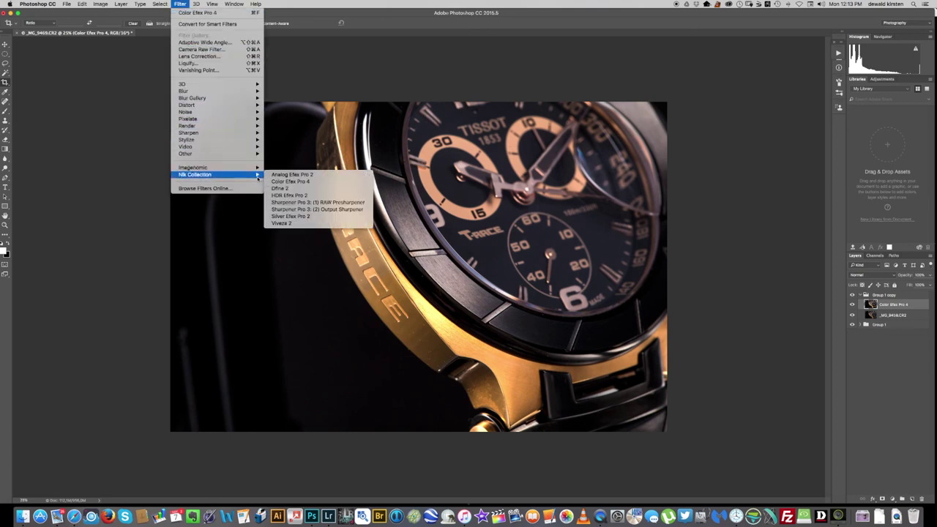
pyautogui.click(322, 223)
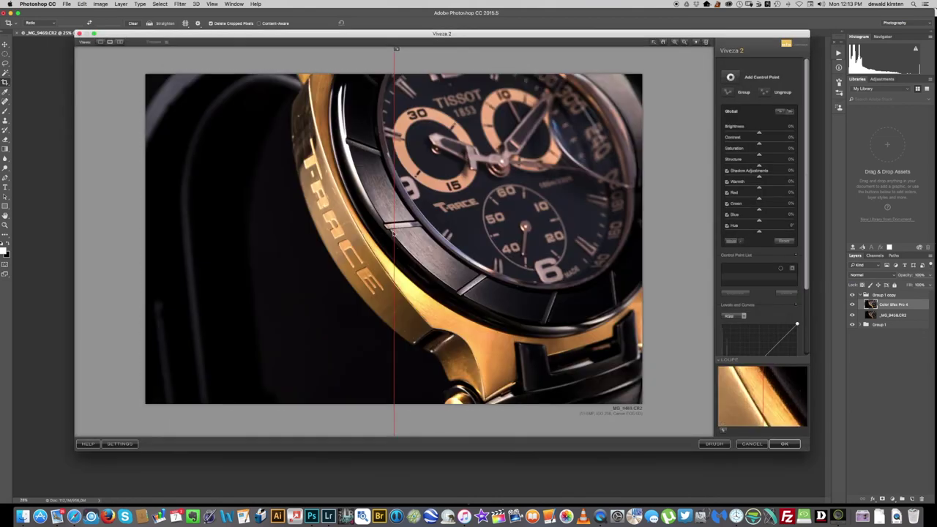
pyautogui.moveTo(389, 233); pyautogui.dragTo(243, 245)
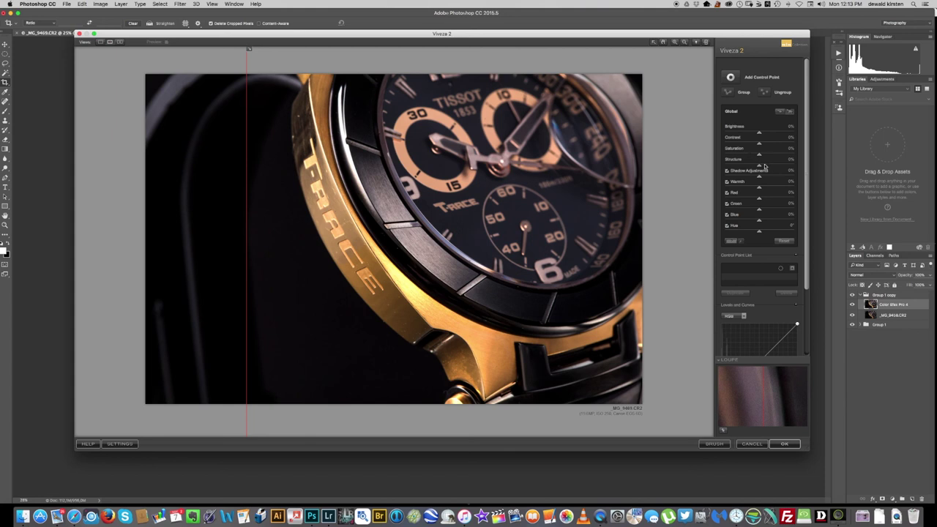
# Set global Structure to about 16%, Shadow Adjustments to about -29% and Warmth to about -9%, and apply the Viveza 2 adjustments
pyautogui.moveTo(759, 167); pyautogui.dragTo(802, 167)
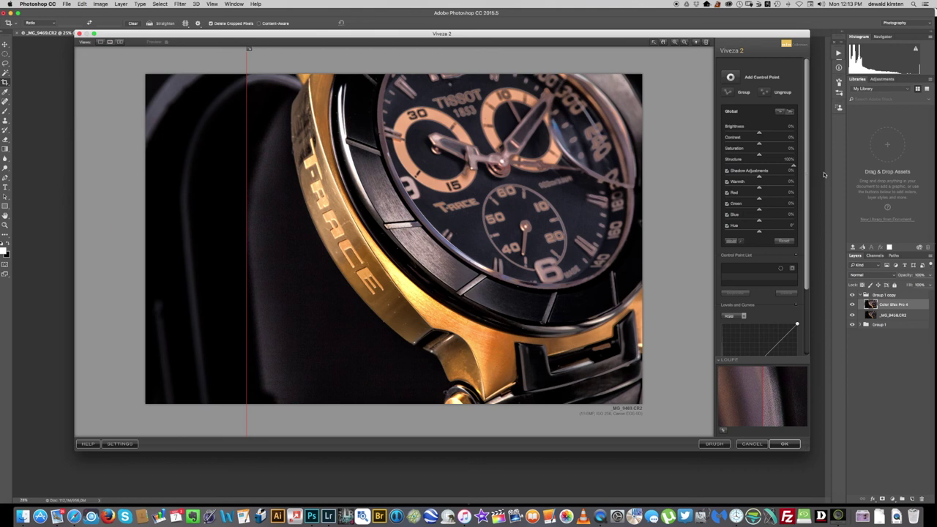
pyautogui.moveTo(795, 167); pyautogui.dragTo(765, 166)
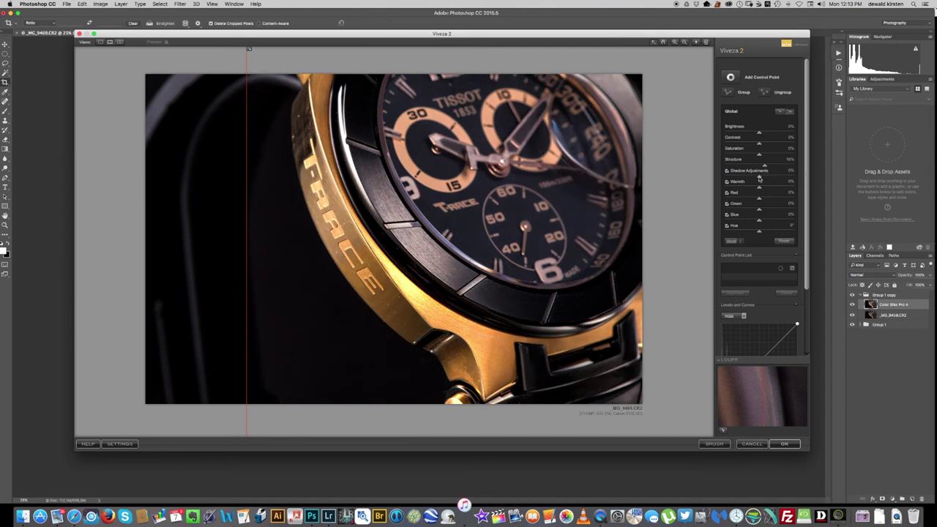
pyautogui.moveTo(760, 179)
pyautogui.mouseDown()
pyautogui.moveTo(749, 178)
pyautogui.moveTo(754, 193)
pyautogui.mouseUp()
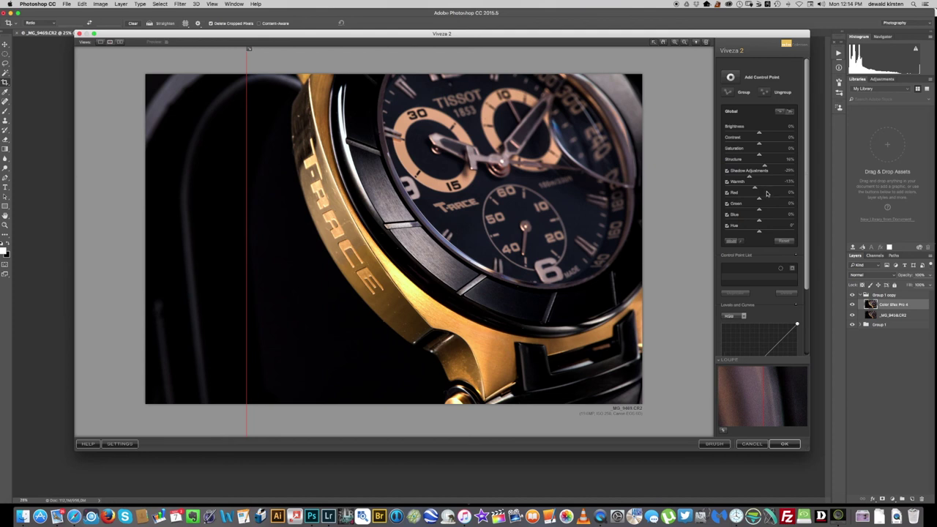
pyautogui.moveTo(248, 233); pyautogui.dragTo(286, 240)
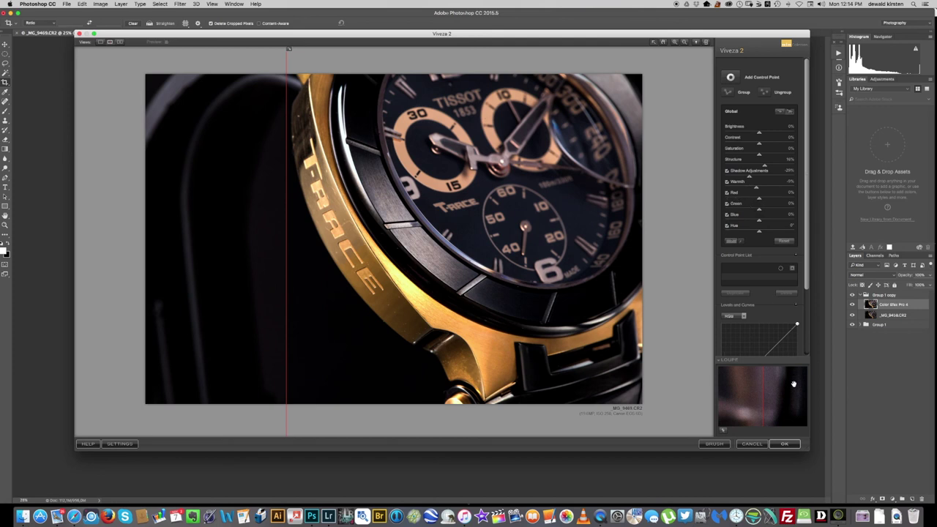
pyautogui.click(785, 444)
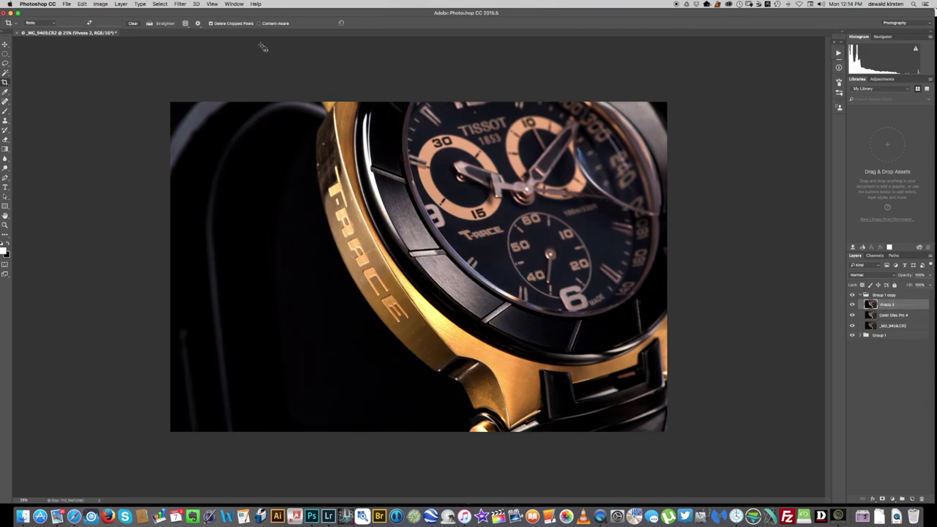
# Open the Viveza 2 layer in Analog Efex Pro 2
pyautogui.click(180, 4)
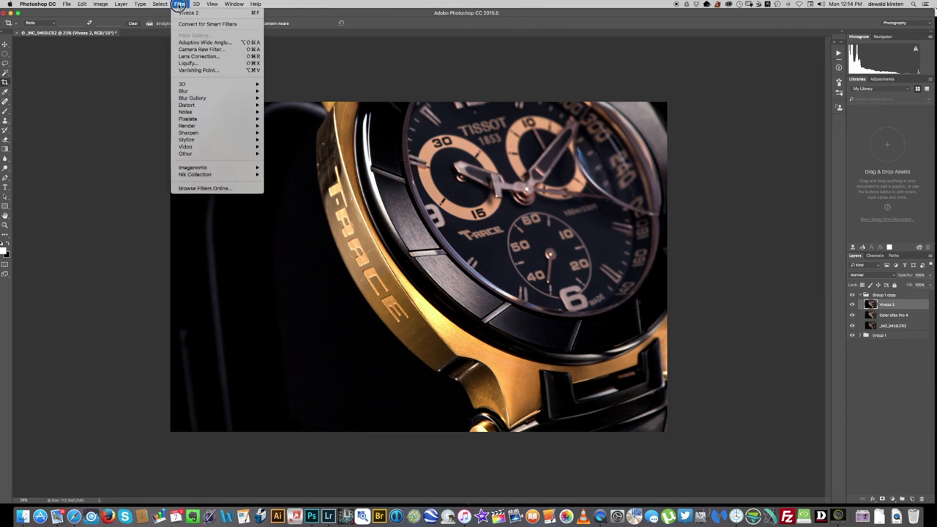
pyautogui.moveTo(246, 175)
pyautogui.click(280, 177)
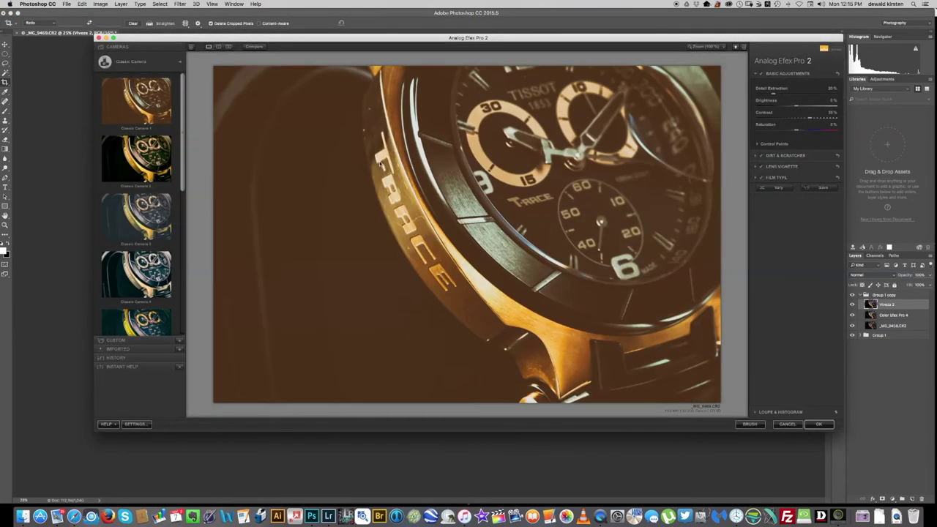
# Try the Classic Camera 4, 8 and 9 presets on the watch photo
pyautogui.click(139, 277)
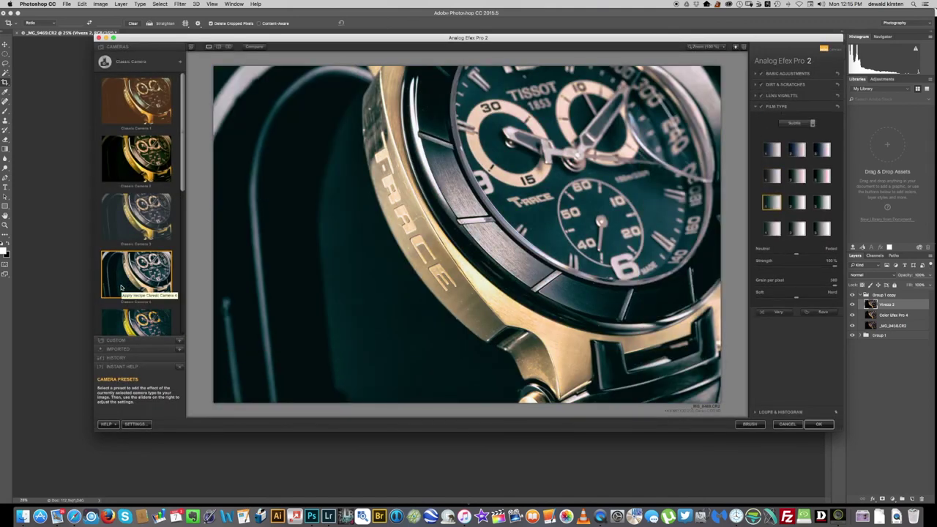
pyautogui.scroll(-5, 121, 288)
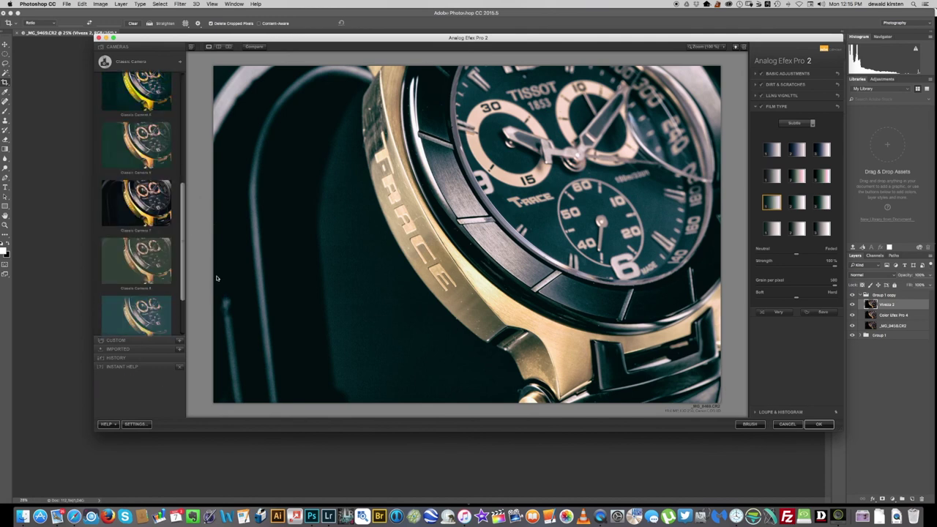
pyautogui.click(138, 258)
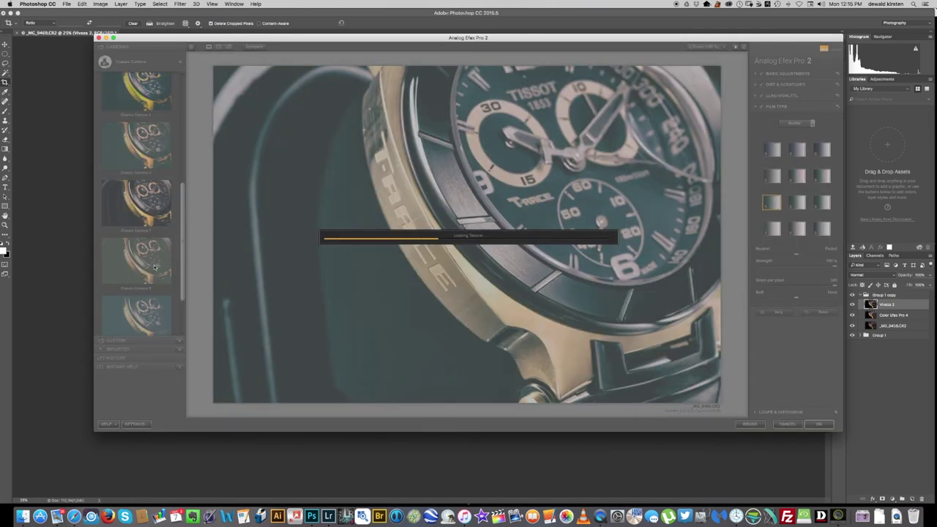
pyautogui.click(135, 320)
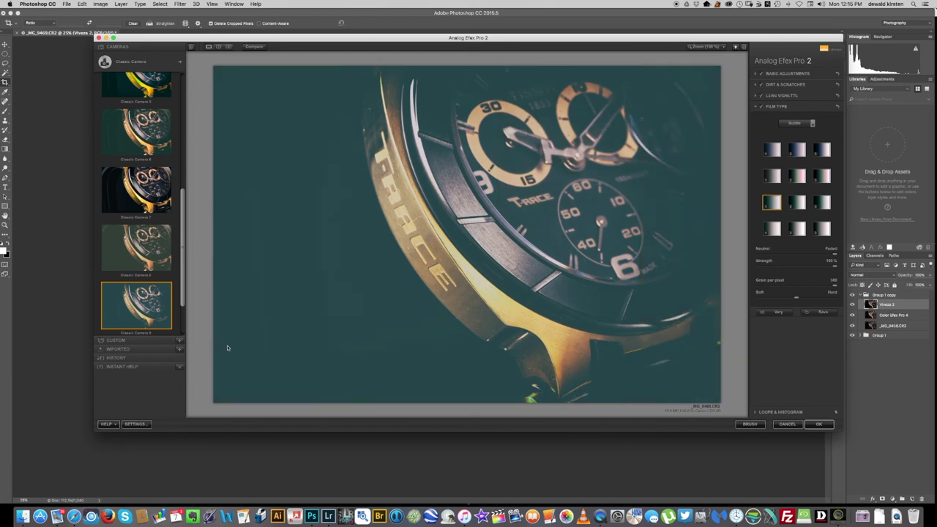
# Use only a Lens Vignette with Amount at -100%, center it on the bezel at the dial's edge, and apply it
pyautogui.click(180, 64)
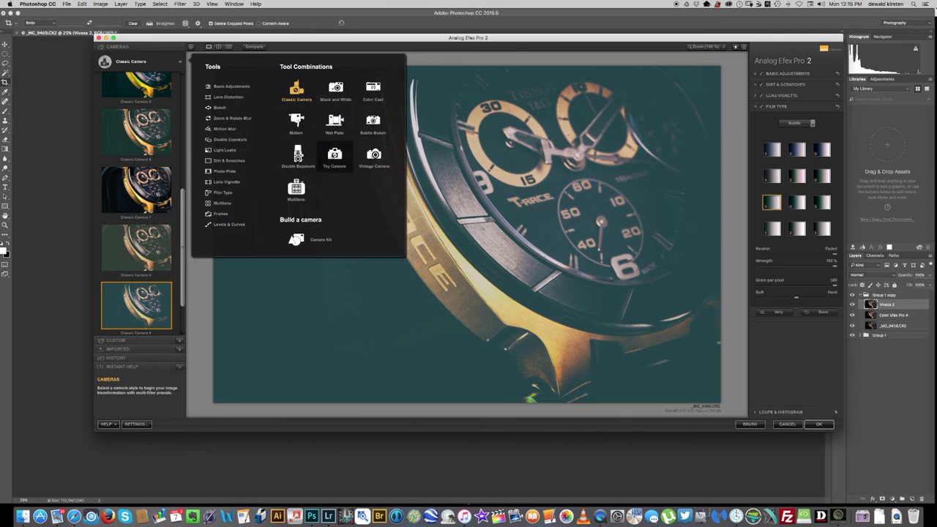
pyautogui.click(227, 182)
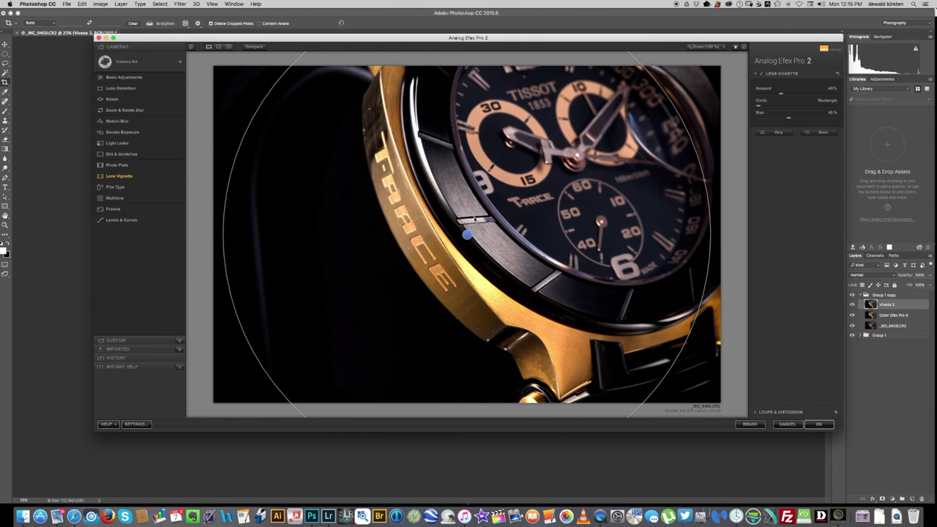
pyautogui.moveTo(467, 234); pyautogui.dragTo(412, 257)
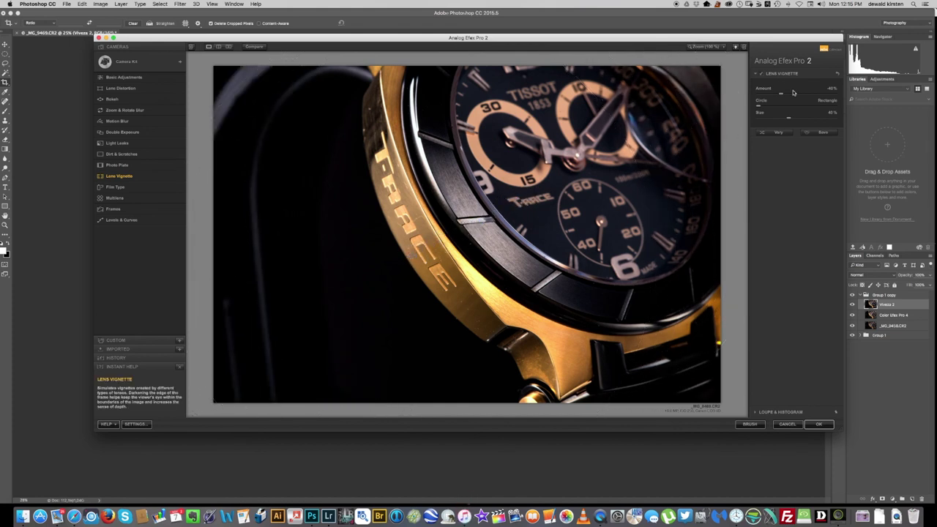
pyautogui.moveTo(780, 96); pyautogui.dragTo(759, 97)
pyautogui.moveTo(413, 257); pyautogui.dragTo(500, 228)
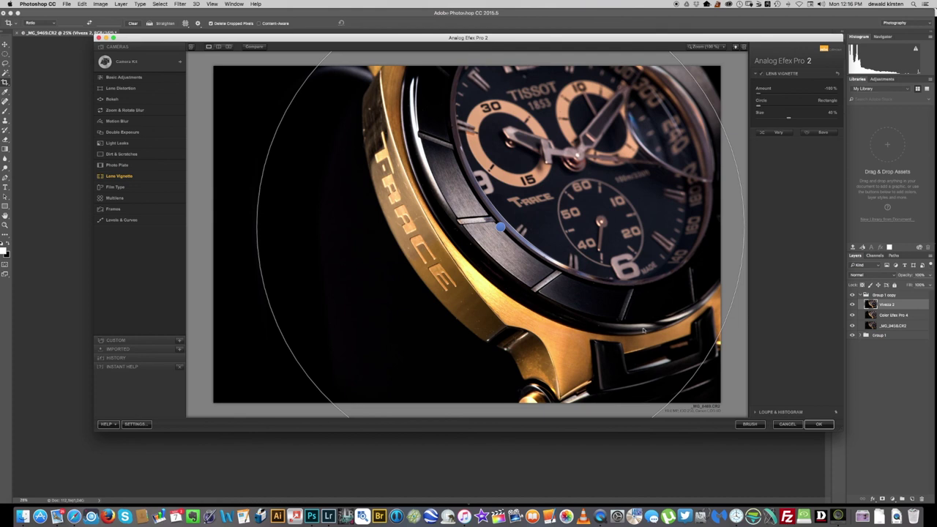
pyautogui.click(820, 424)
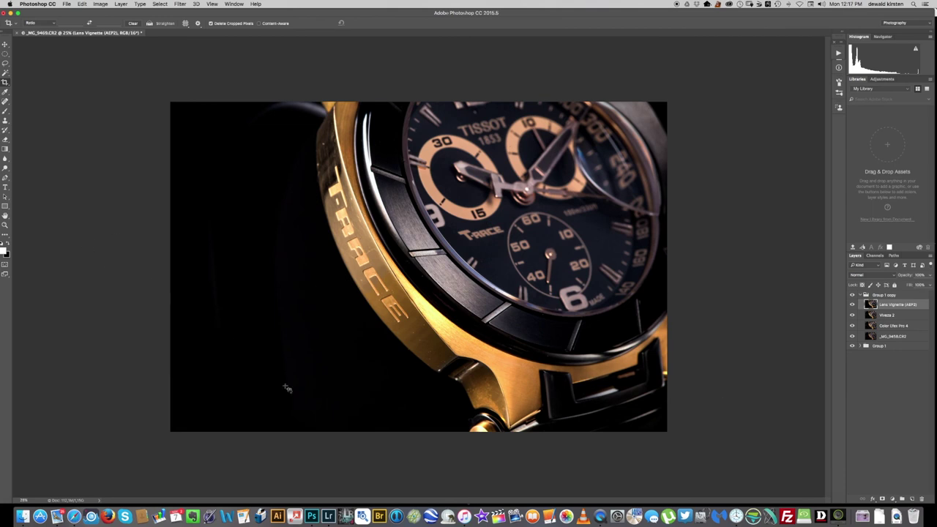
# Compare the image with and without the Lens Vignette layer, leaving the layer visible
pyautogui.click(852, 305)
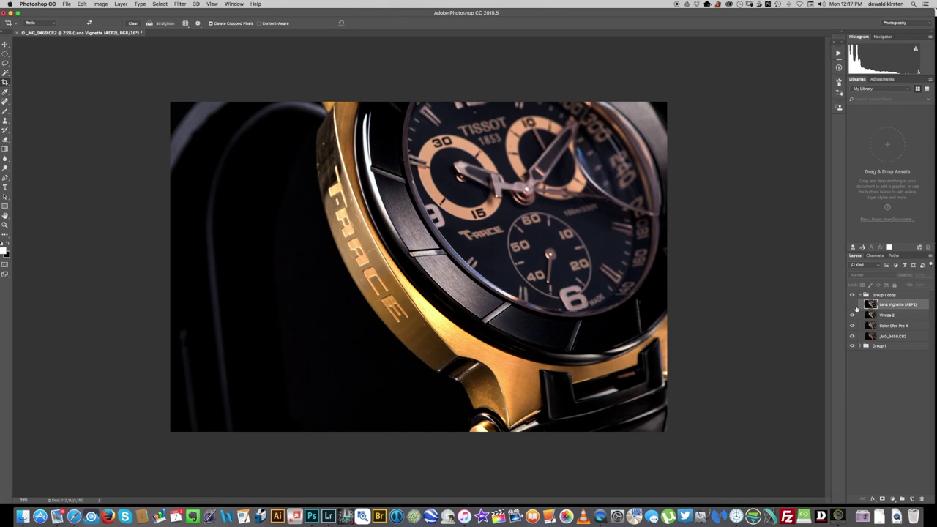
pyautogui.click(852, 305)
pyautogui.click(852, 304)
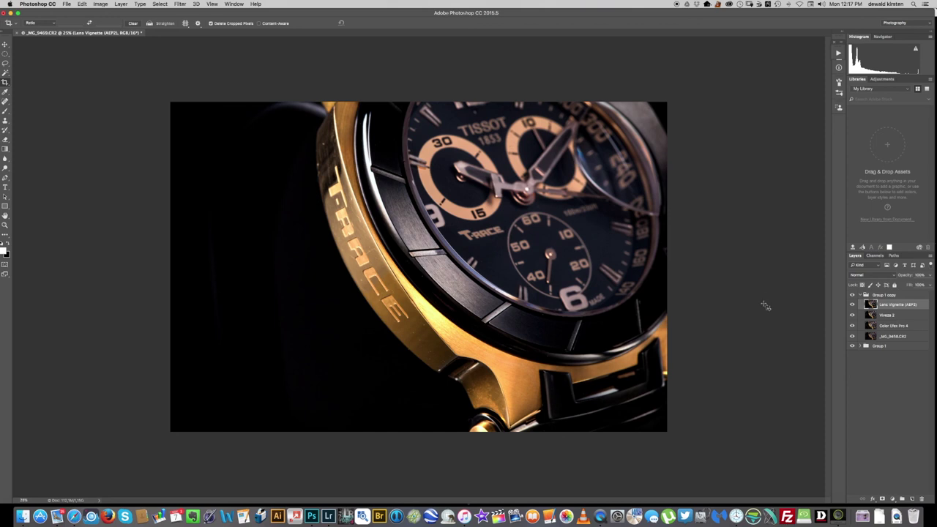
# Duplicate the Lens Vignette layer and remove small specks from the gold case around the T-Race lettering with the Spot Healing Brush
pyautogui.press('super+j')
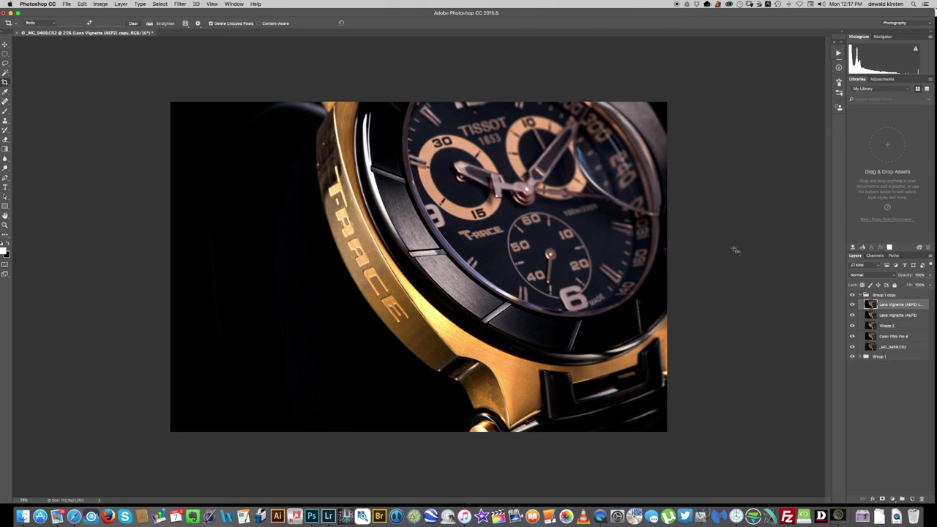
pyautogui.press('j')
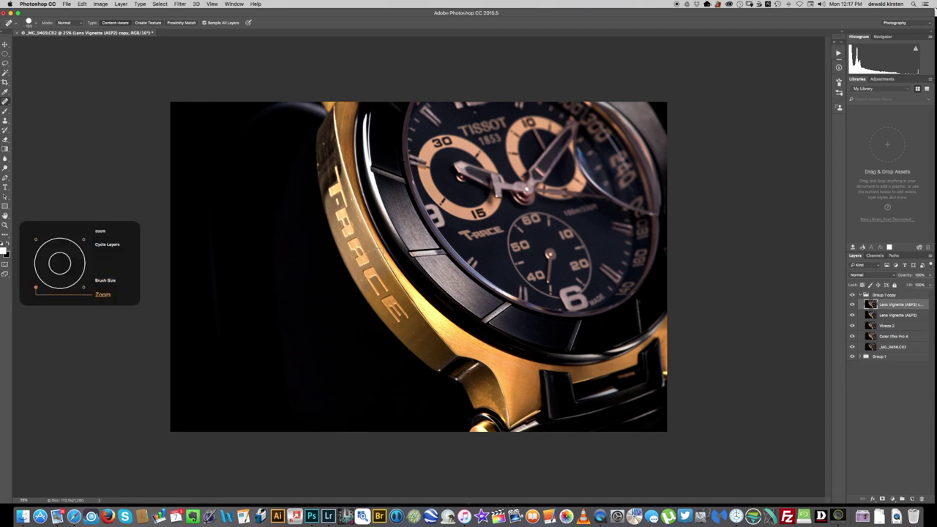
pyautogui.scroll(5, 379, 253)
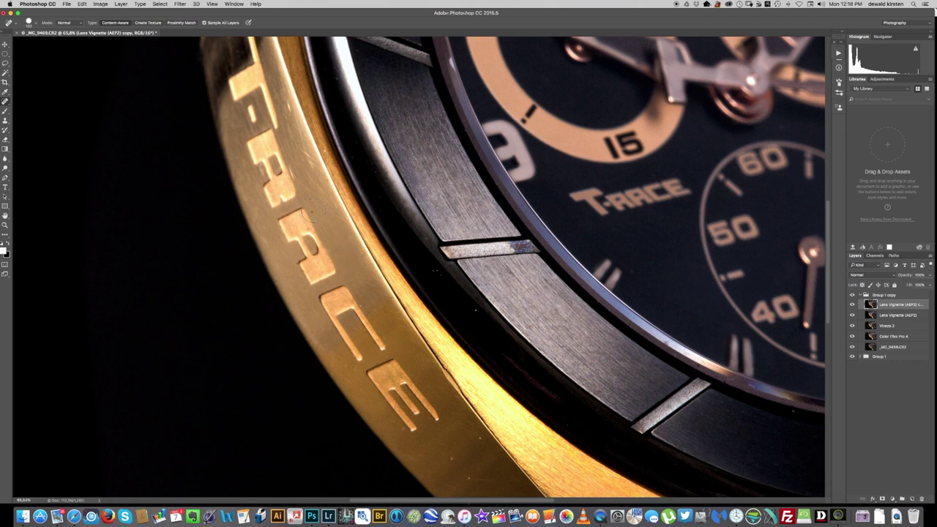
pyautogui.moveTo(309, 167)
pyautogui.mouseDown()
pyautogui.moveTo(311, 153)
pyautogui.moveTo(311, 165)
pyautogui.mouseUp()
pyautogui.moveTo(290, 103); pyautogui.dragTo(290, 104)
pyautogui.click(292, 171)
# Clone clean metal over the discolored end of the silver bezel marker near the dial's T-Race logo with the Clone Stamp
pyautogui.moveTo(712, 495); pyautogui.dragTo(418, 211)
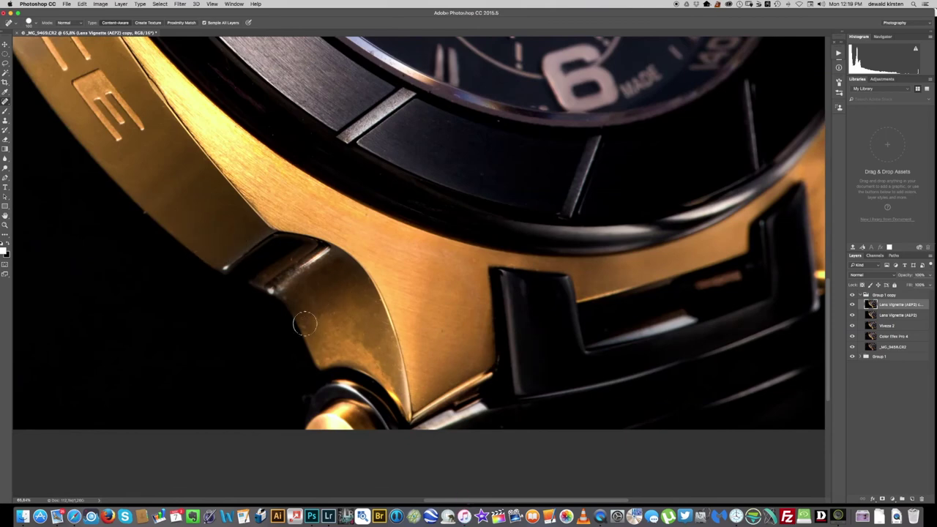
pyautogui.scroll(10, 325, 349)
pyautogui.press('super+plus')
pyautogui.press('super+plus')
pyautogui.hscroll(-10, 259, 276)
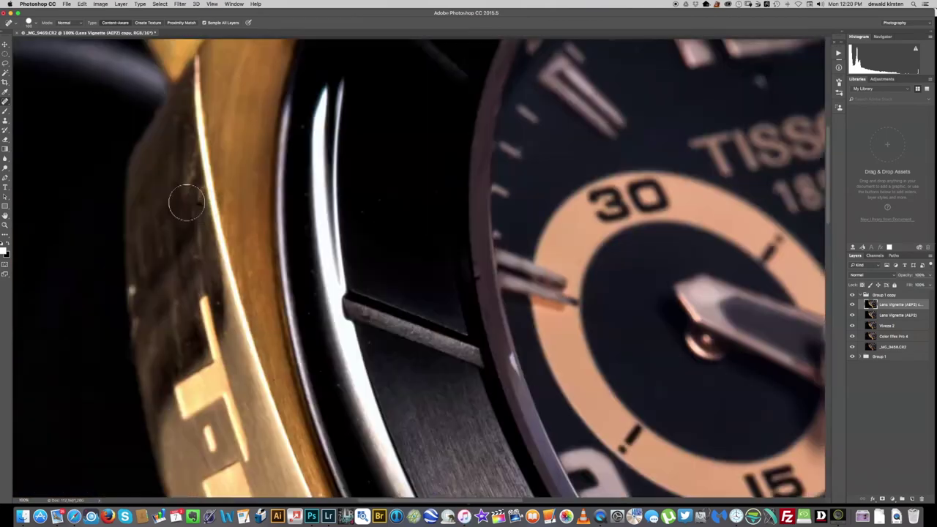
pyautogui.scroll(-5, 150, 292)
pyautogui.hscroll(6, 151, 292)
pyautogui.press('s')
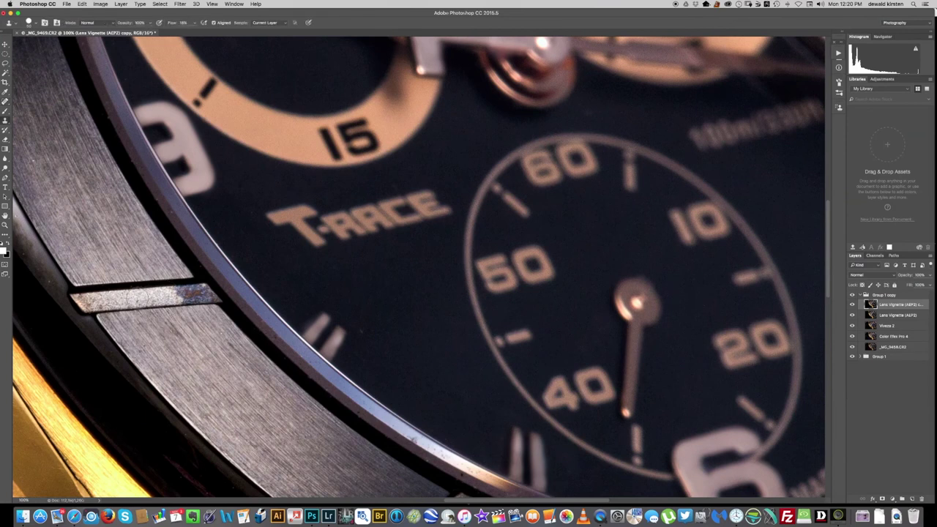
pyautogui.click(189, 295)
pyautogui.click(188, 295)
pyautogui.click(187, 295)
pyautogui.click(200, 295)
pyautogui.click(176, 295)
pyautogui.click(171, 297)
pyautogui.click(181, 297)
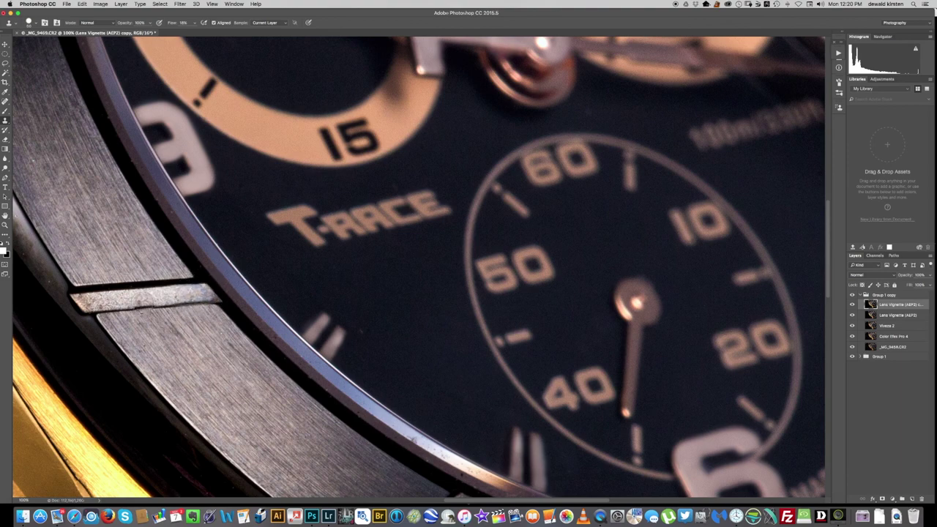
# Review the retouched watch up close and as a whole, and save the composite
pyautogui.scroll(5, 84, 223)
pyautogui.scroll(-8, 84, 222)
pyautogui.scroll(4, 84, 222)
pyautogui.scroll(-8, 84, 222)
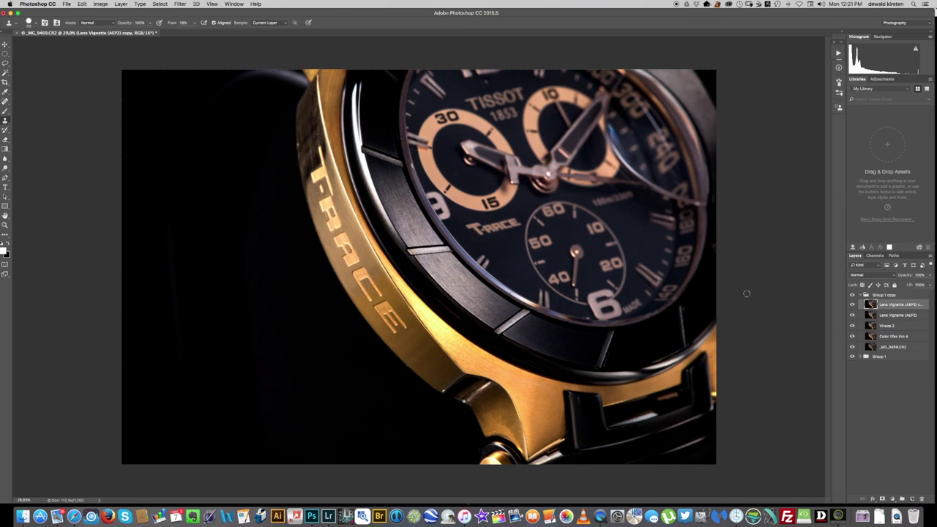
pyautogui.press('super+s')
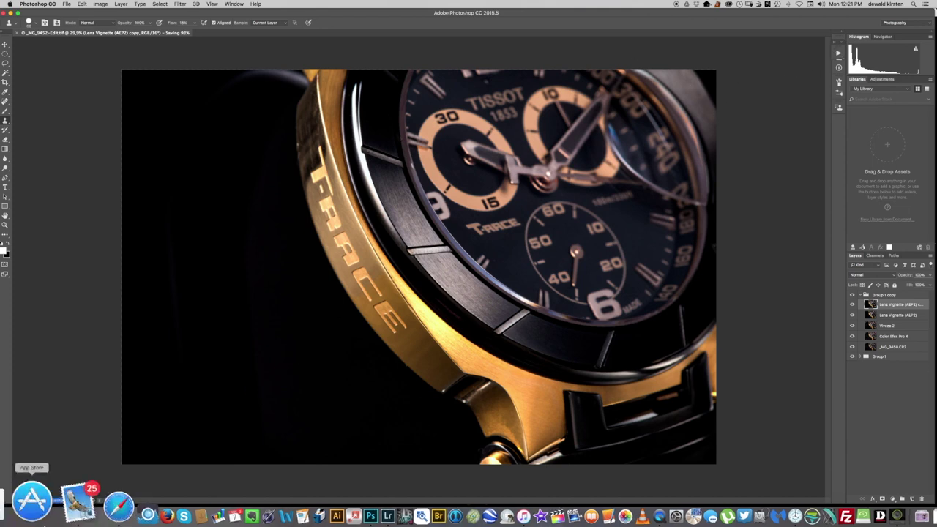
# Switch to Finder and place the photographer's white logo from the Pictures folder into the watch composite
pyautogui.click(21, 506)
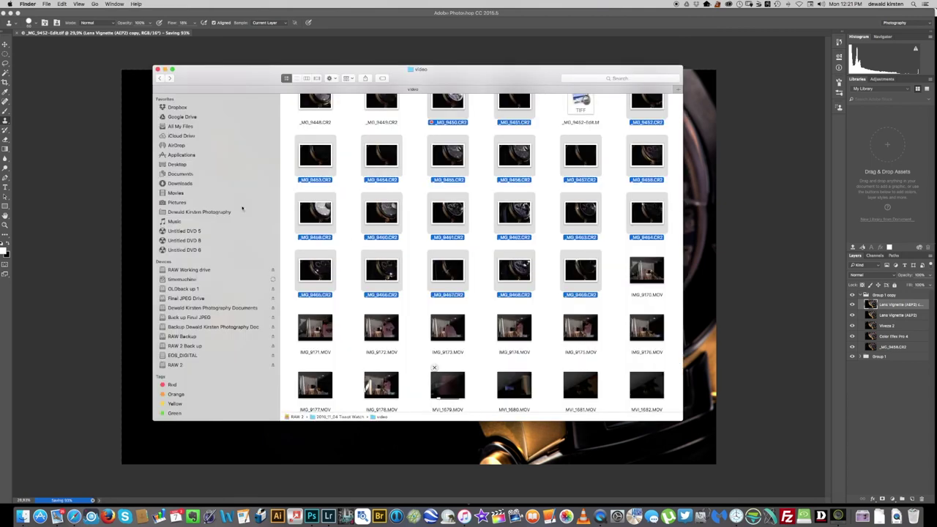
pyautogui.click(242, 203)
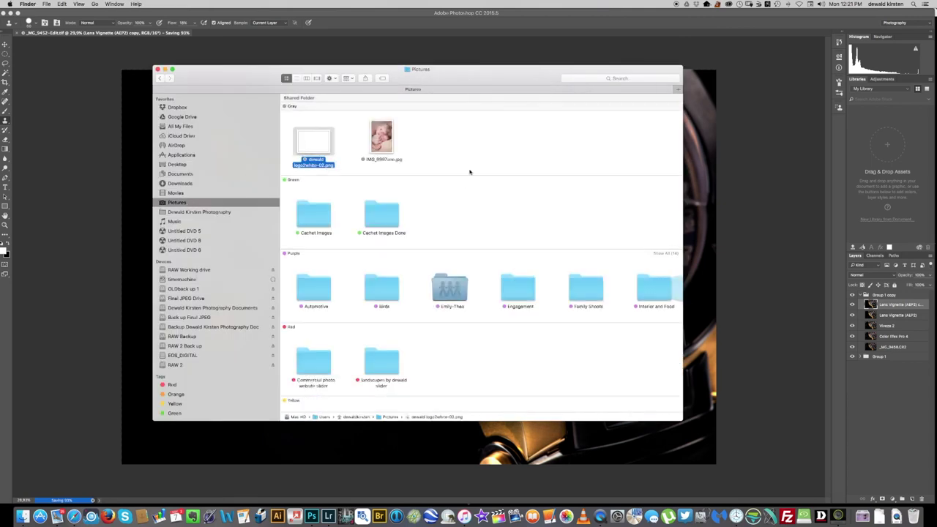
pyautogui.scroll(-5, 469, 172)
pyautogui.hscroll(10, 626, 377)
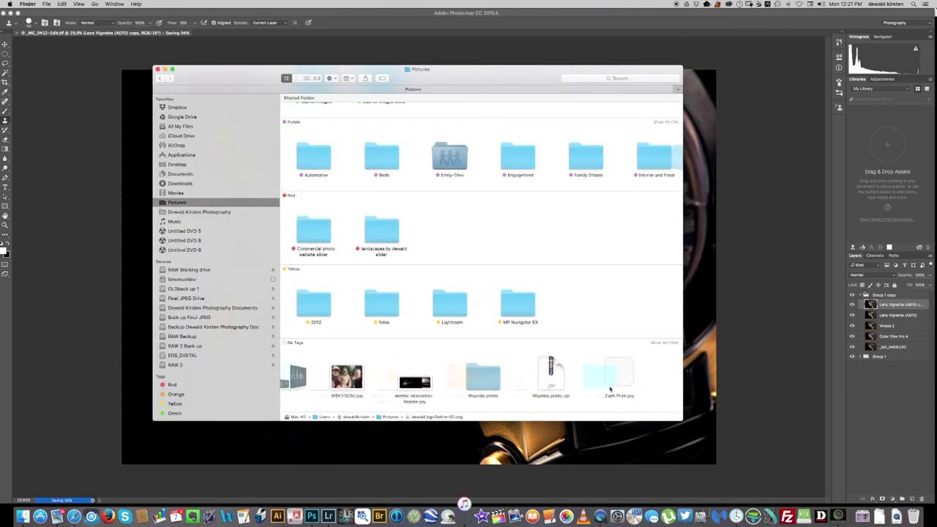
pyautogui.moveTo(585, 380); pyautogui.dragTo(581, 300)
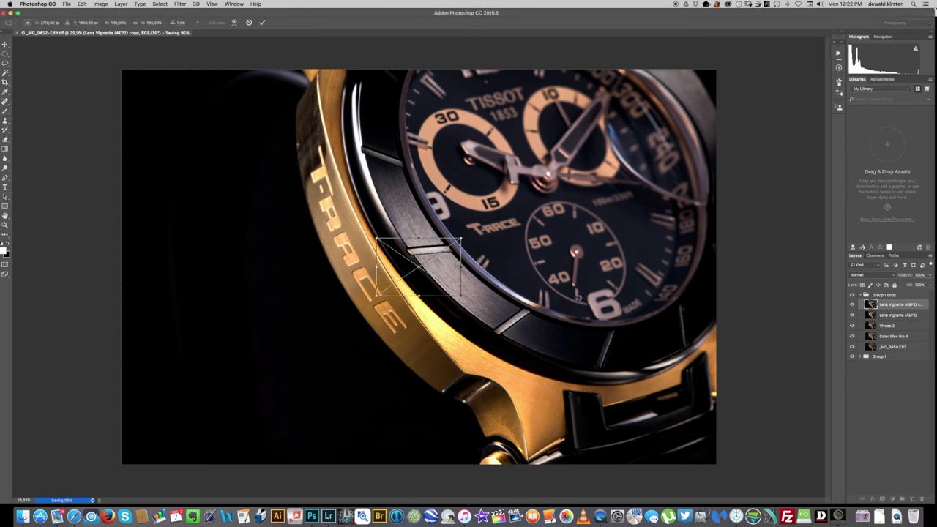
# Move the signature logo to the dark upper-left corner of the photo, enlarge it slightly and commit the placement
pyautogui.moveTo(405, 269); pyautogui.dragTo(159, 110)
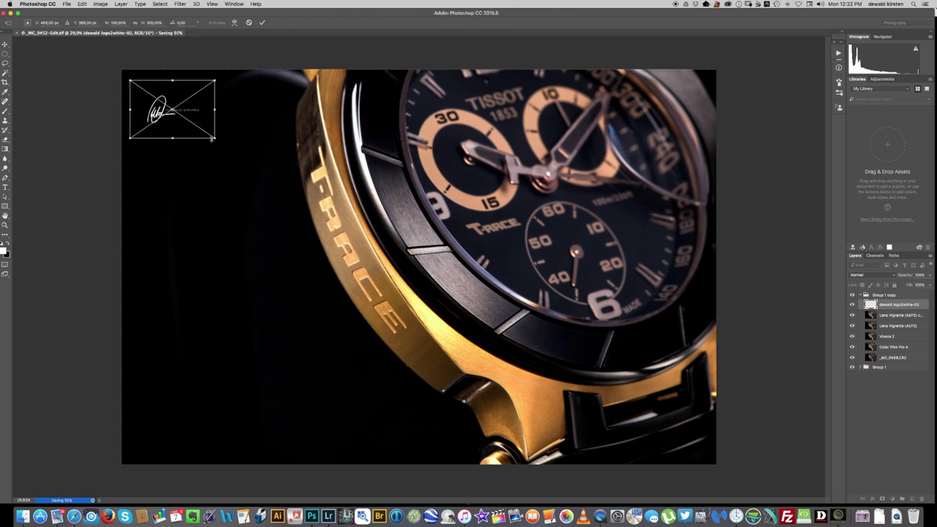
pyautogui.moveTo(214, 138); pyautogui.dragTo(228, 150)
pyautogui.press('Return')
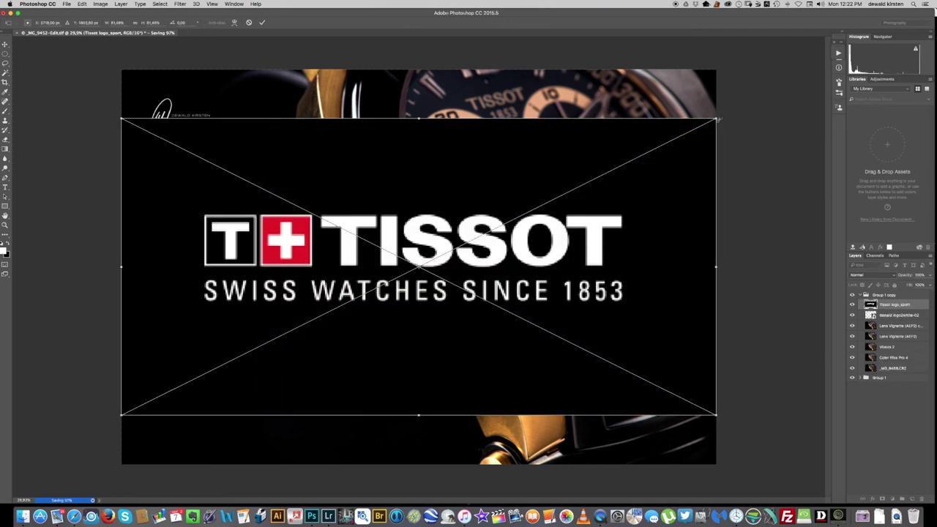
# Scale the placed Tissot logo down to about a quarter of the photo's width and position it in the lower-left corner
pyautogui.moveTo(715, 120); pyautogui.dragTo(345, 329)
pyautogui.moveTo(236, 324); pyautogui.dragTo(241, 381)
pyautogui.press('Return')
# Lower the opacity of the photographer's signature logo layer
pyautogui.click(899, 315)
pyautogui.moveTo(929, 275); pyautogui.dragTo(909, 285)
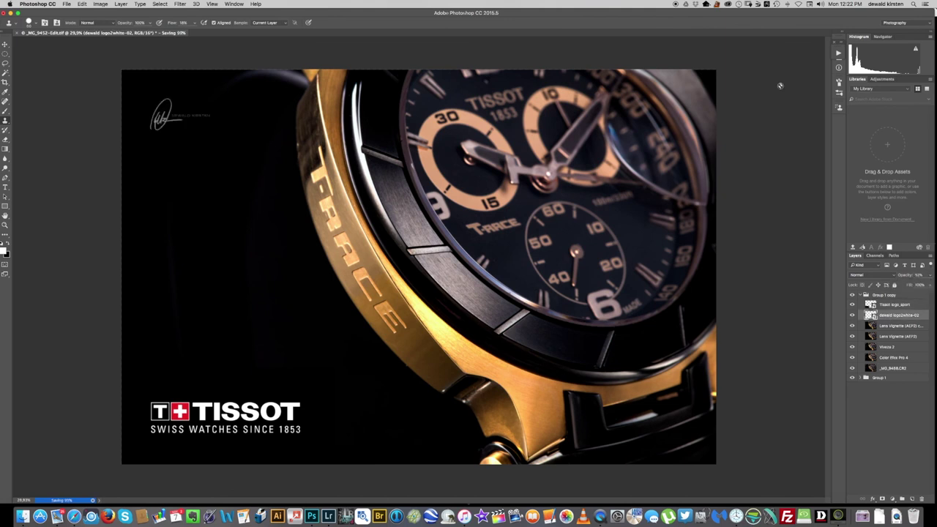
# Run the 2048px resize action on the composite
pyautogui.click(839, 55)
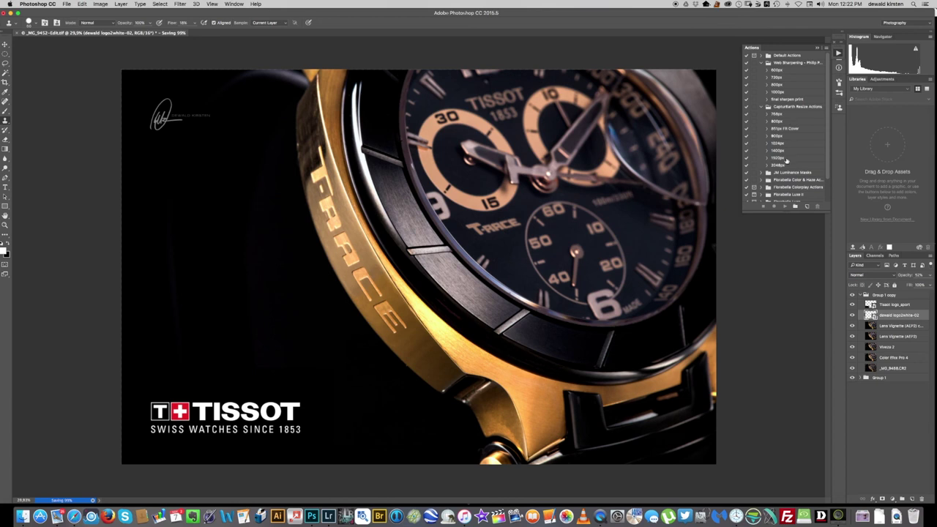
pyautogui.click(779, 165)
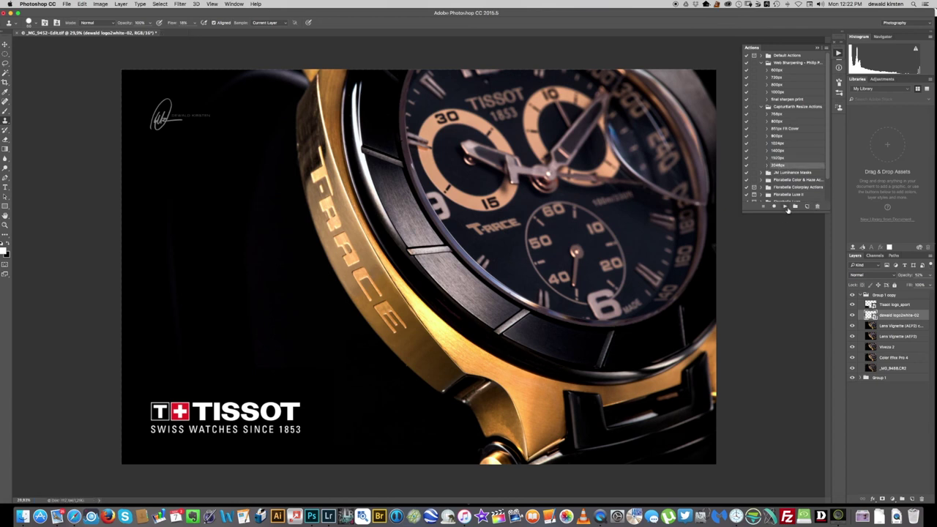